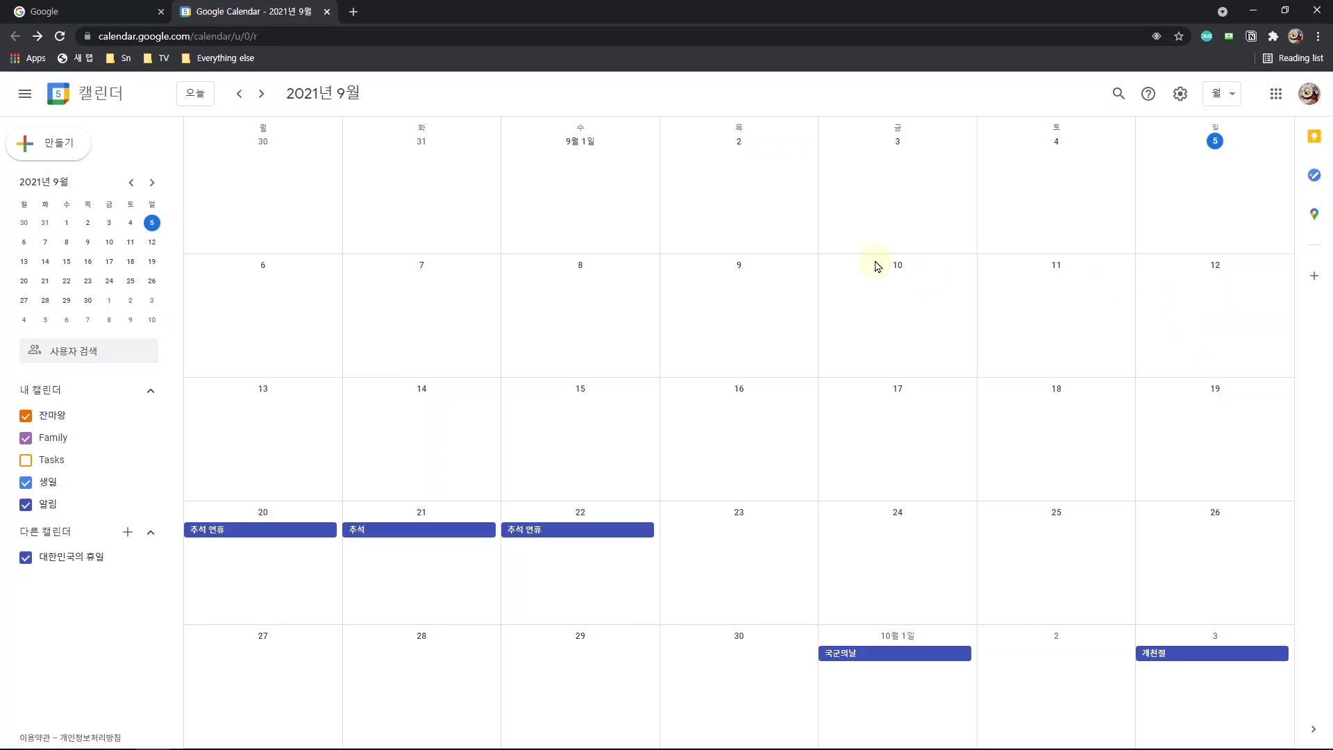
# Step: Search Google for "GOOGLE CALENDAR CSV" and open the "Import events to Google Calendar - Computer" help article
pyautogui.click(91, 19)
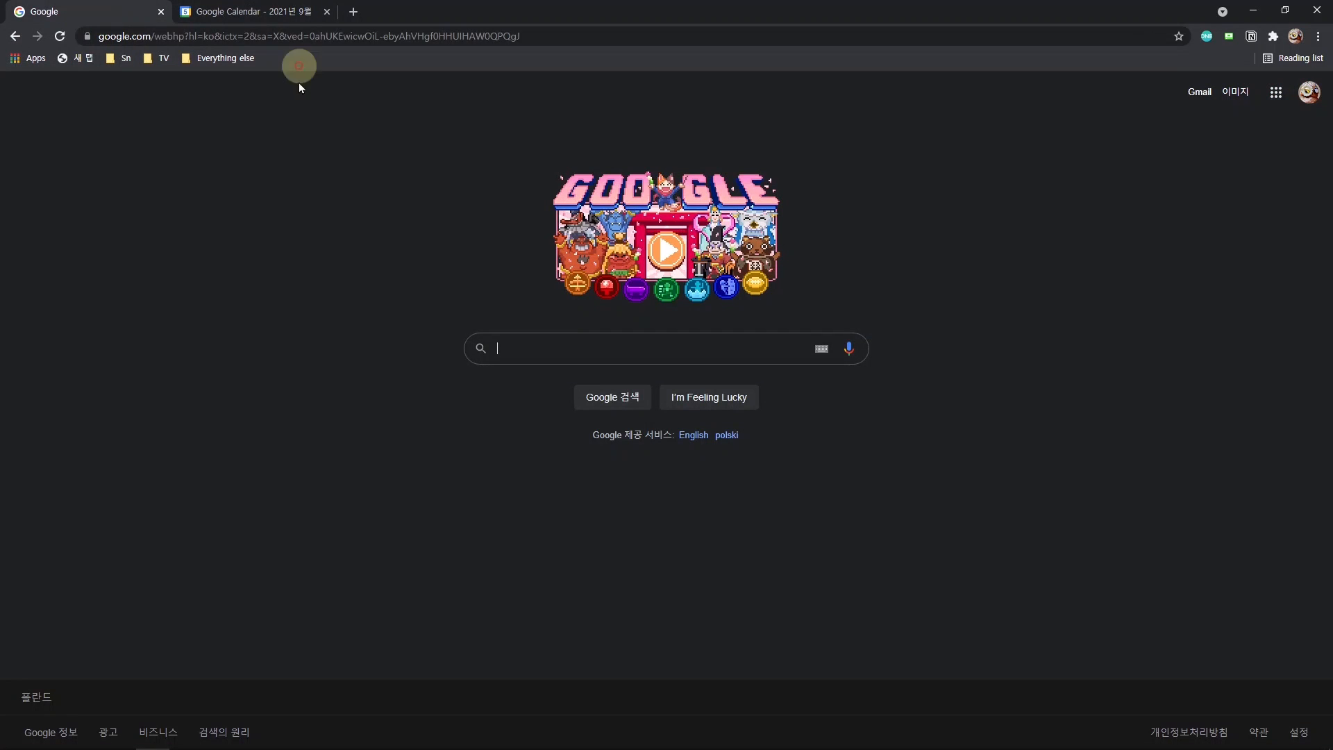
pyautogui.click(644, 367)
pyautogui.write('GOOGLE')
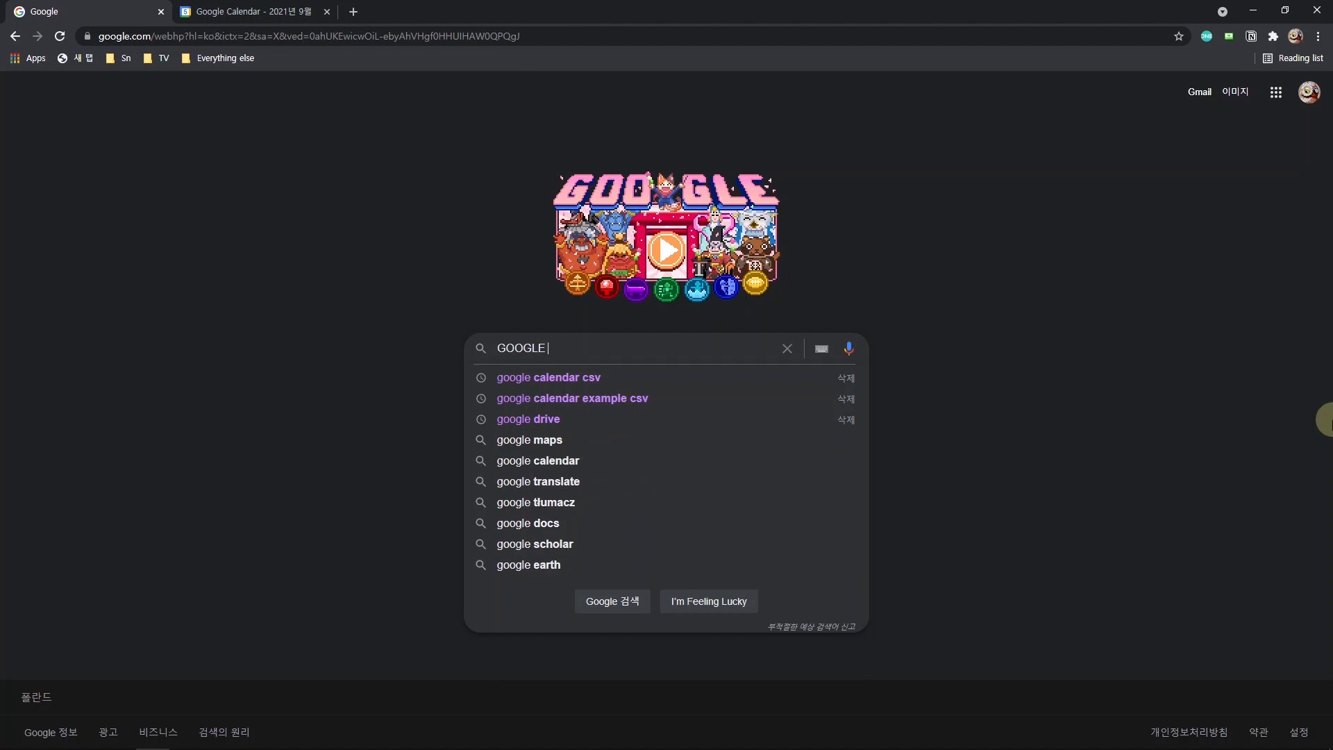
pyautogui.write(' CALENDAR CSV')
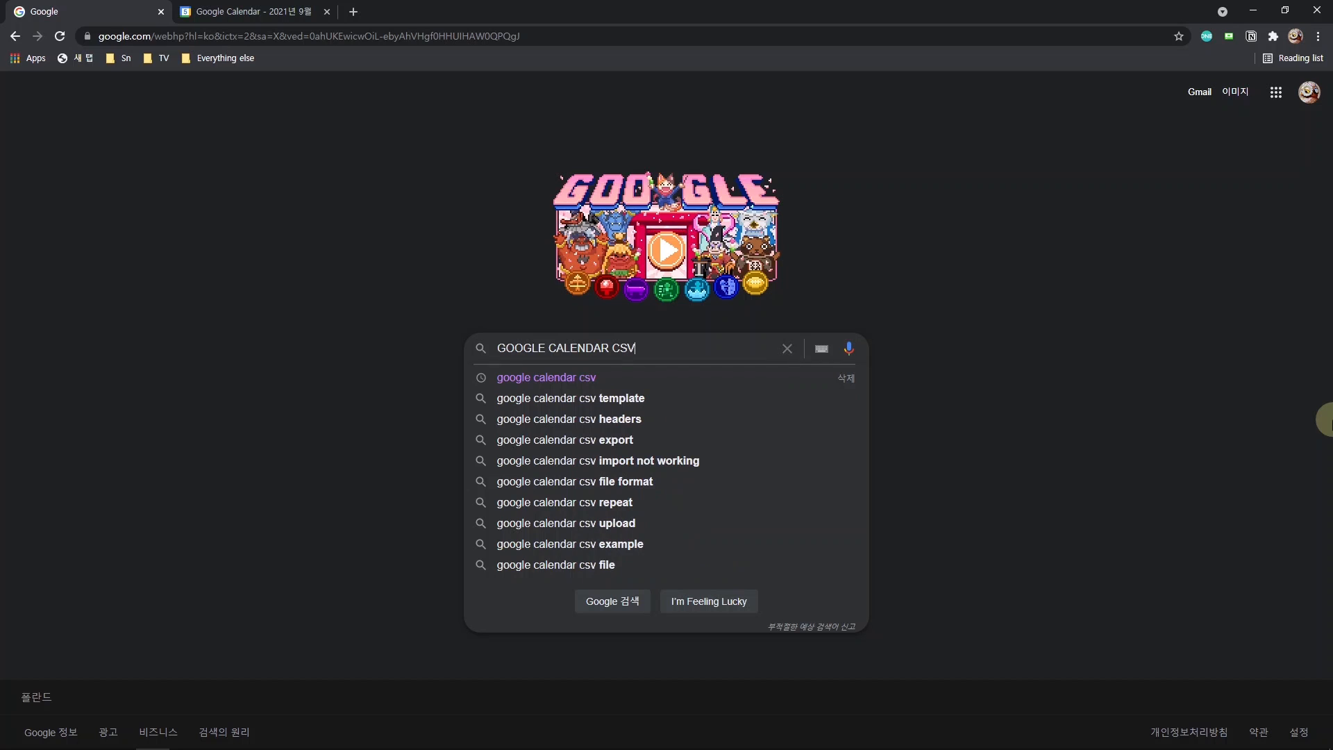
pyautogui.press('Return')
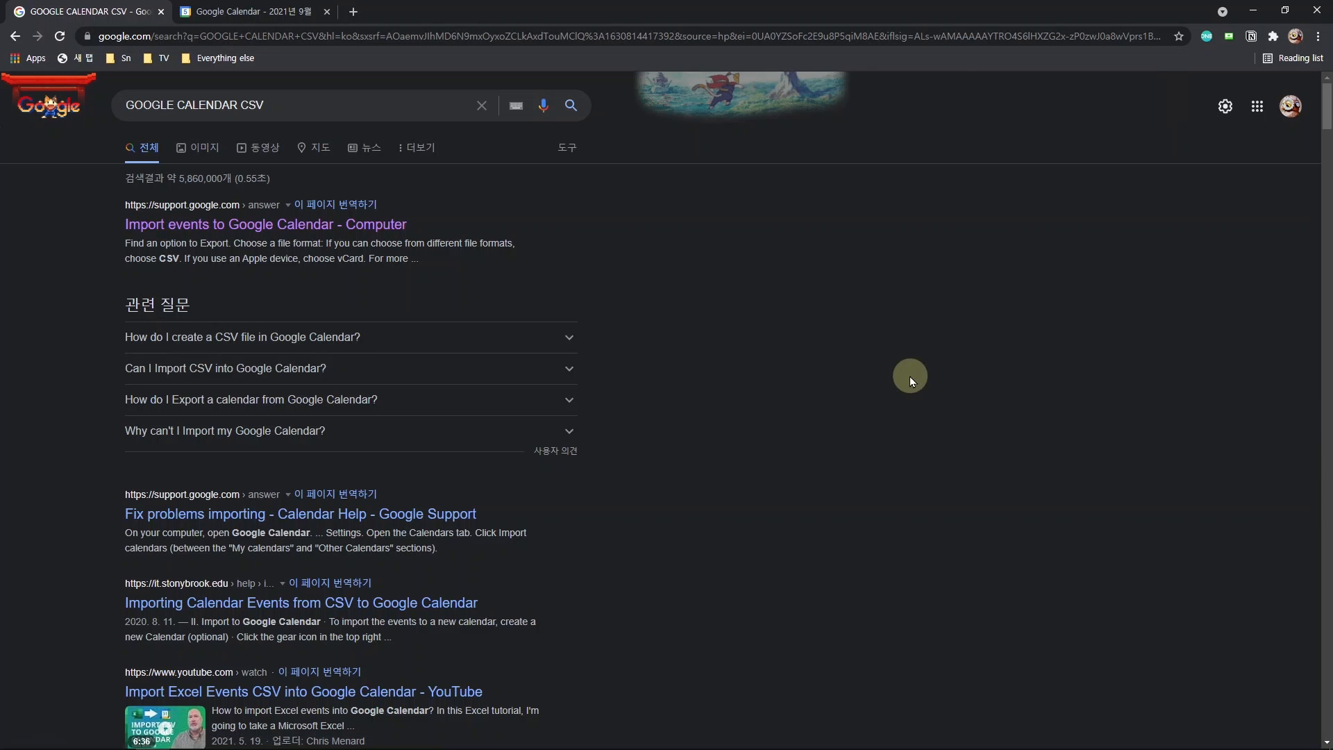
pyautogui.click(212, 229)
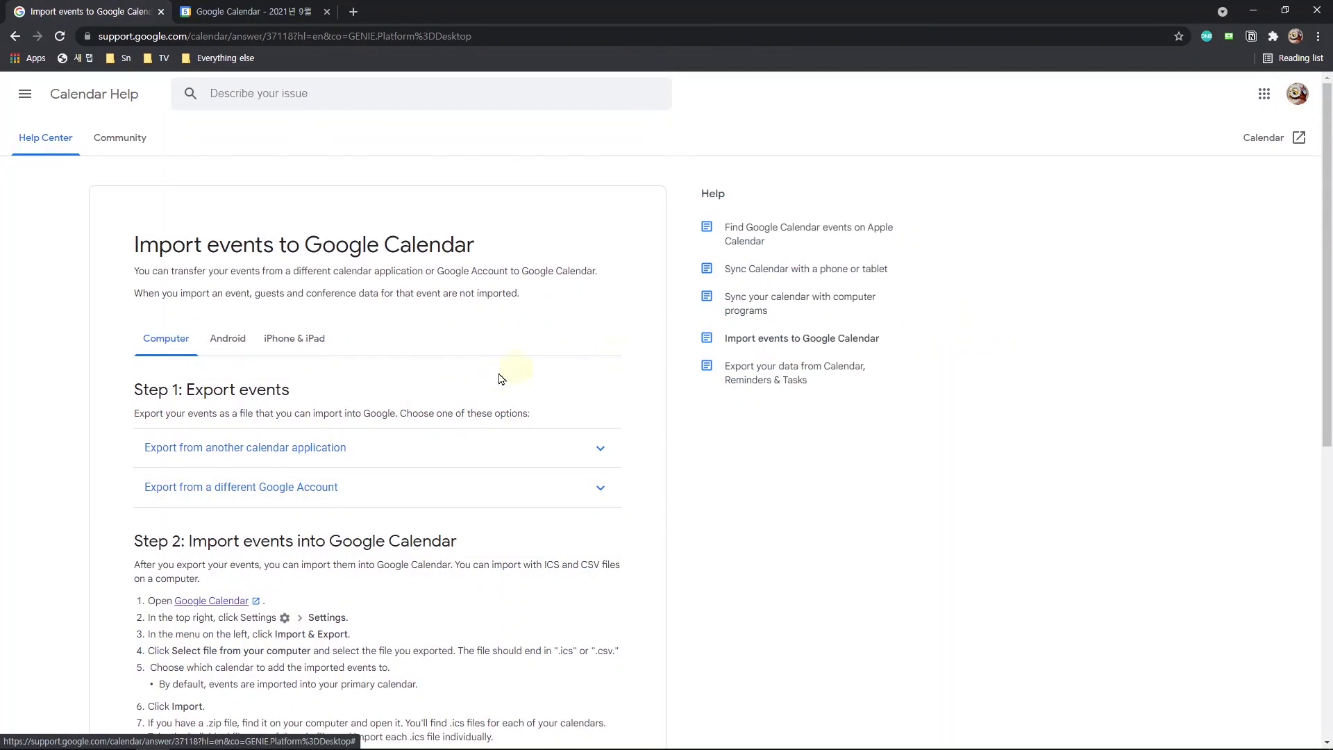
# Step: Expand "Export from another calendar application" and read the export and import instructions in the help article
pyautogui.scroll(-2, 278, 276)
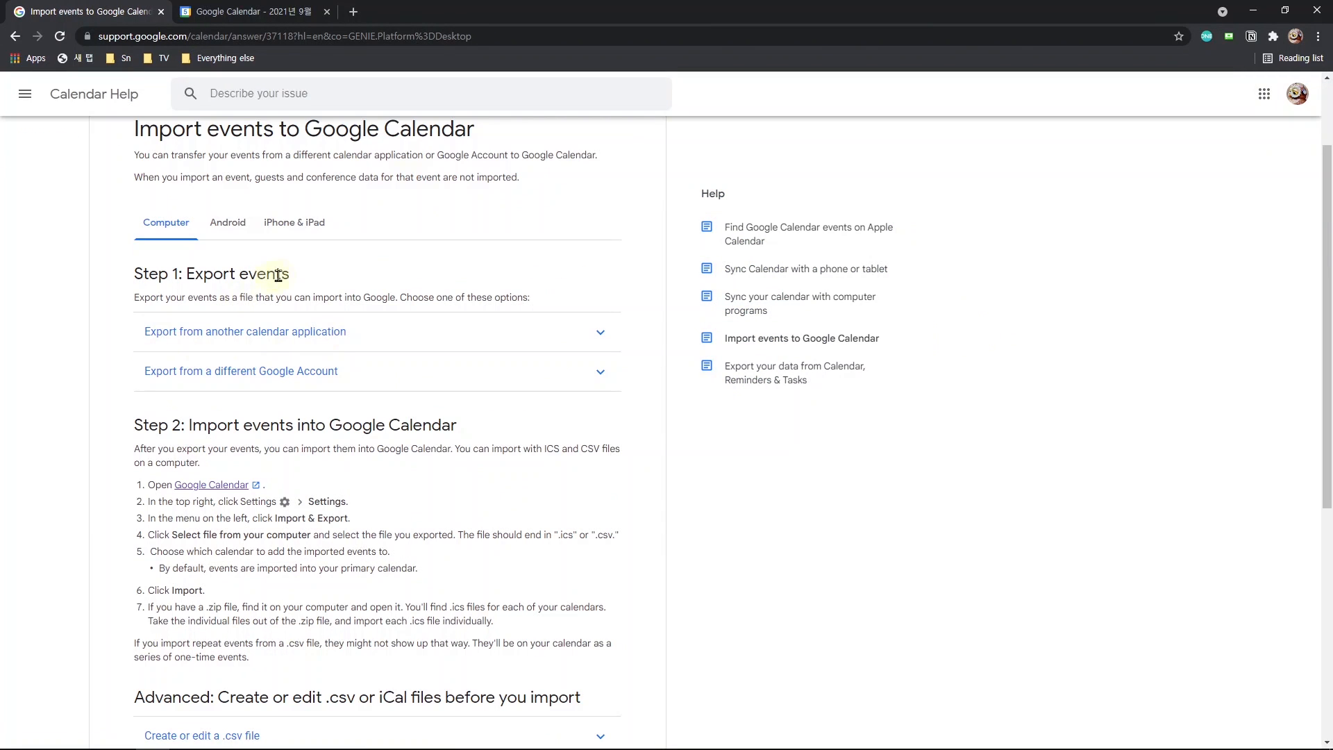
pyautogui.click(267, 334)
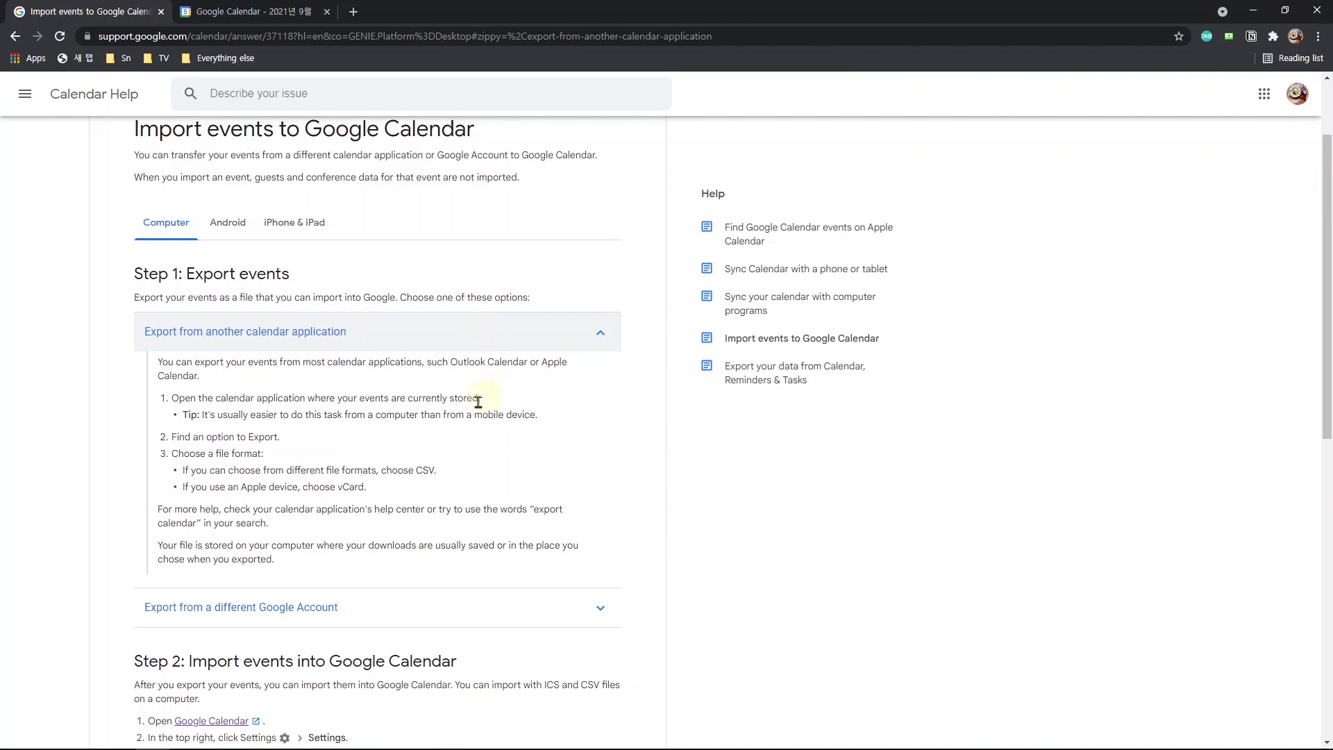
pyautogui.scroll(-1, 452, 410)
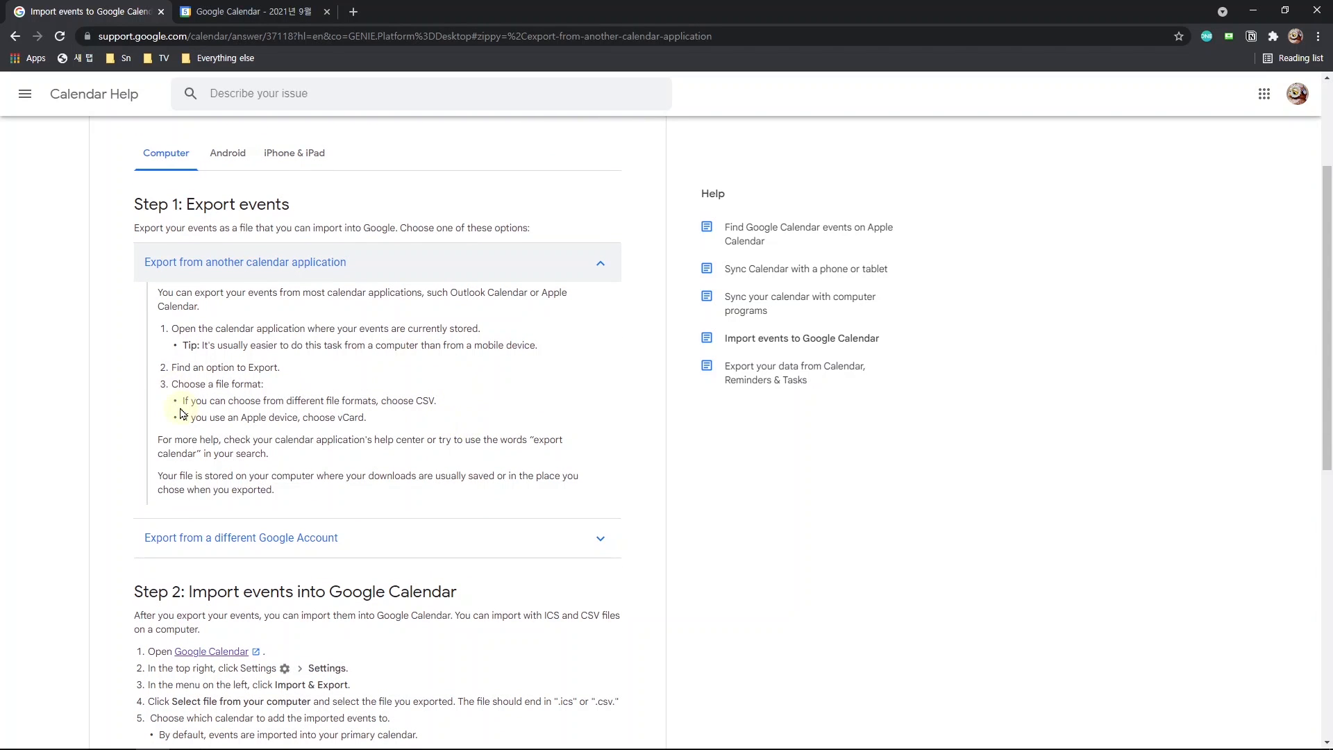
pyautogui.scroll(-3, 566, 417)
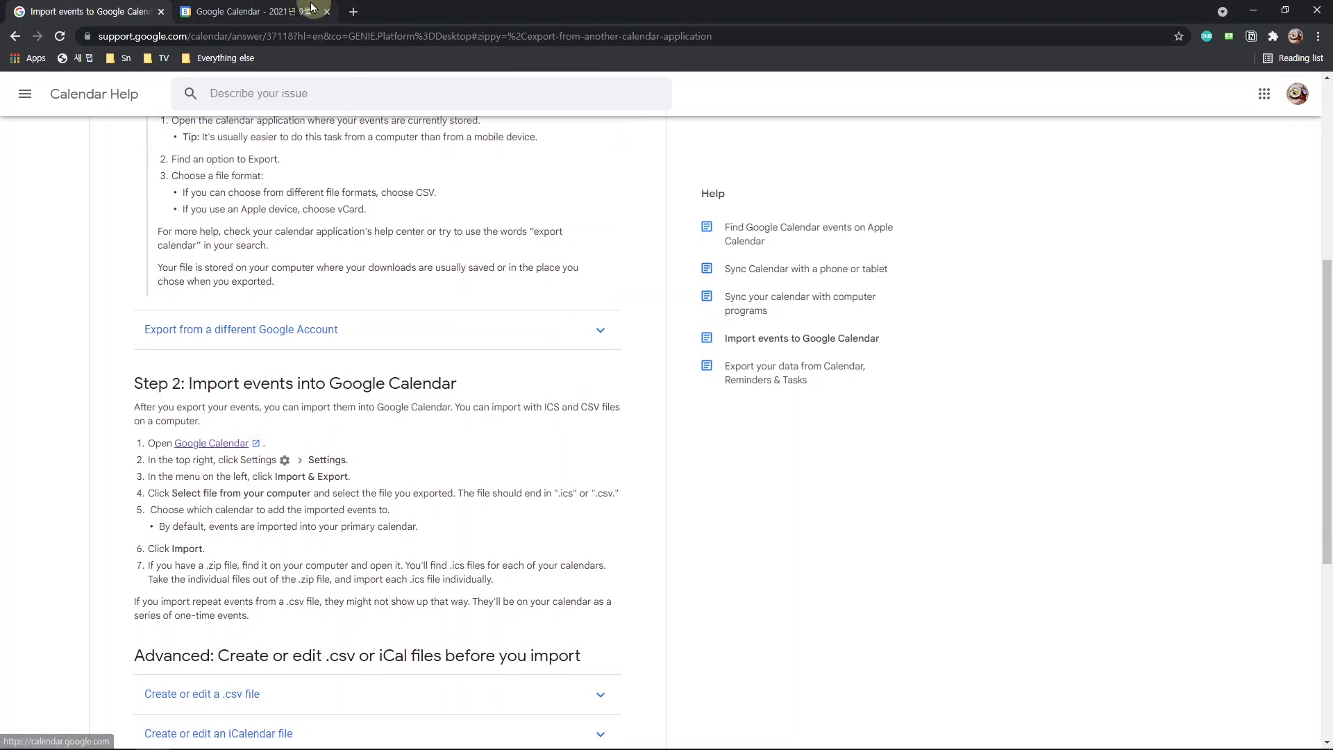
# Step: Switch to Google Calendar and view the import and export page in its settings
pyautogui.click(281, 11)
pyautogui.click(1179, 97)
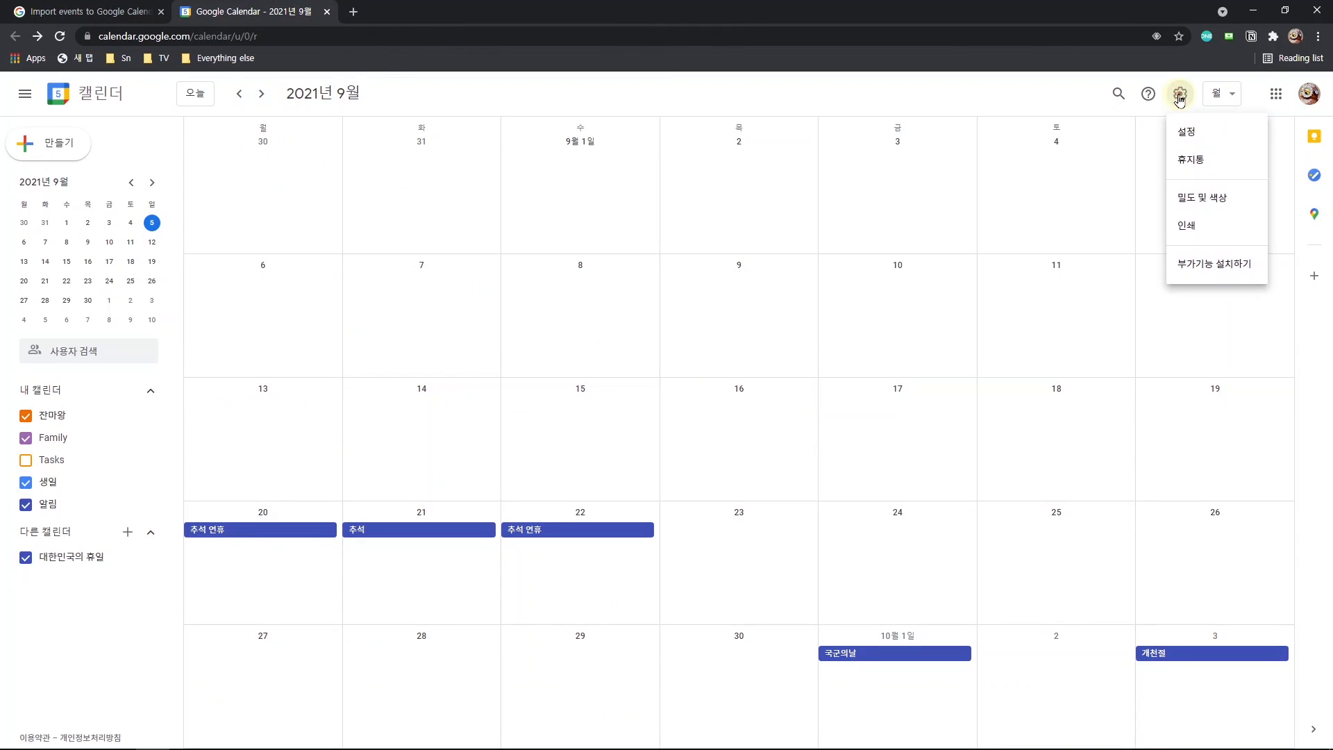
pyautogui.click(1187, 133)
pyautogui.click(78, 447)
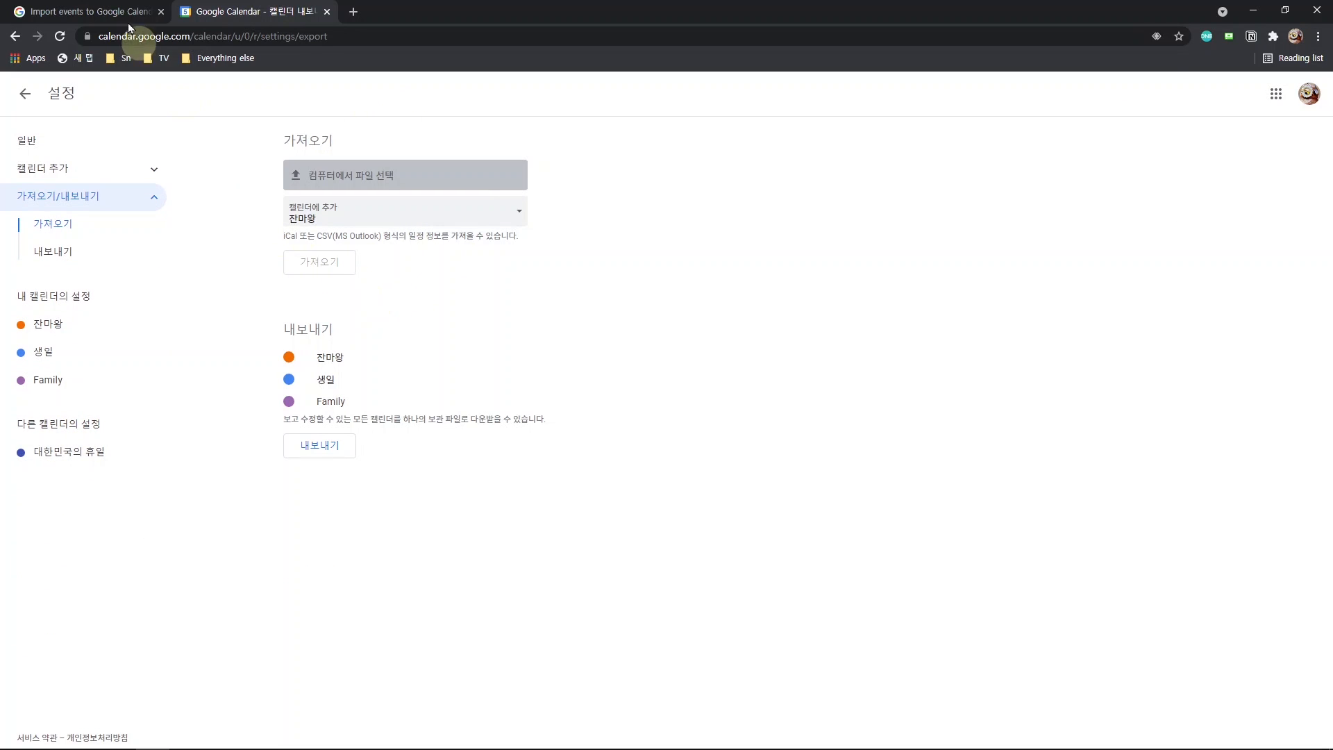
# Step: Return to the help article, expand "Create or edit a .csv file" and examine the required headers and formats
pyautogui.click(110, 11)
pyautogui.scroll(-1, 368, 383)
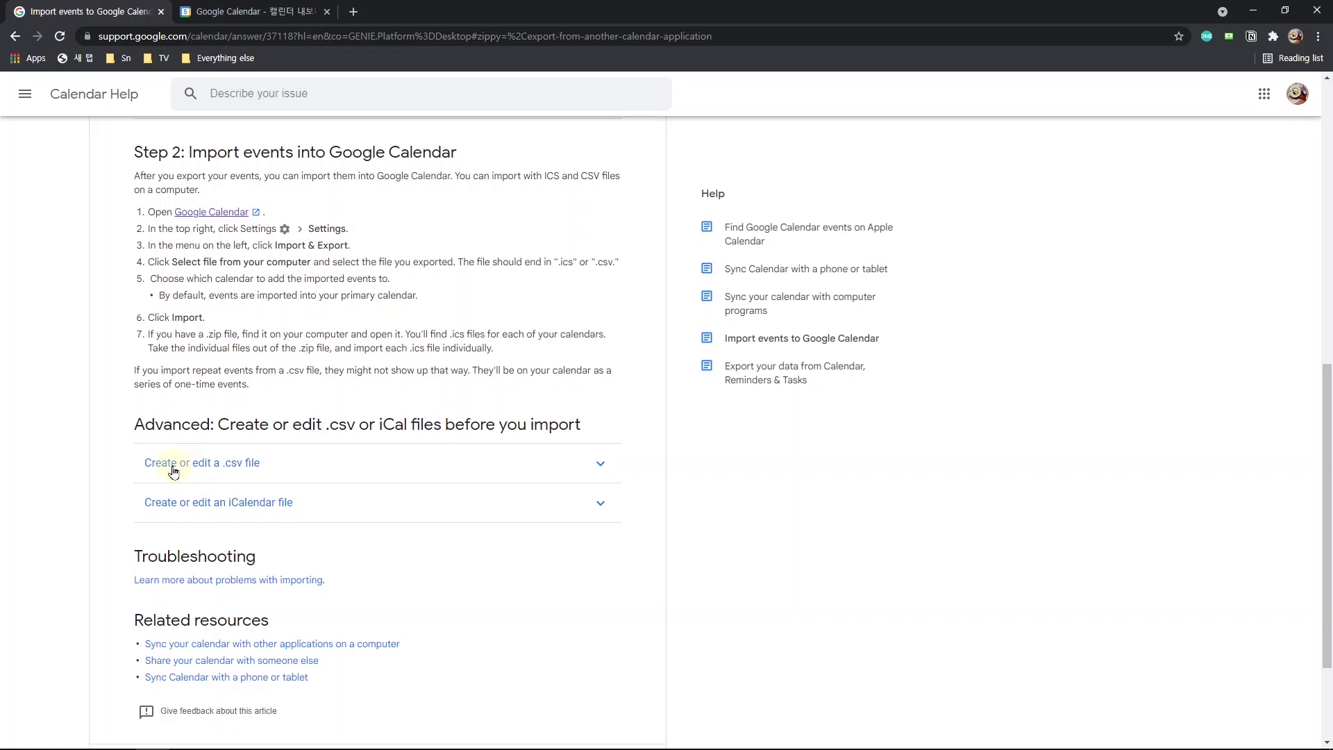
pyautogui.click(239, 468)
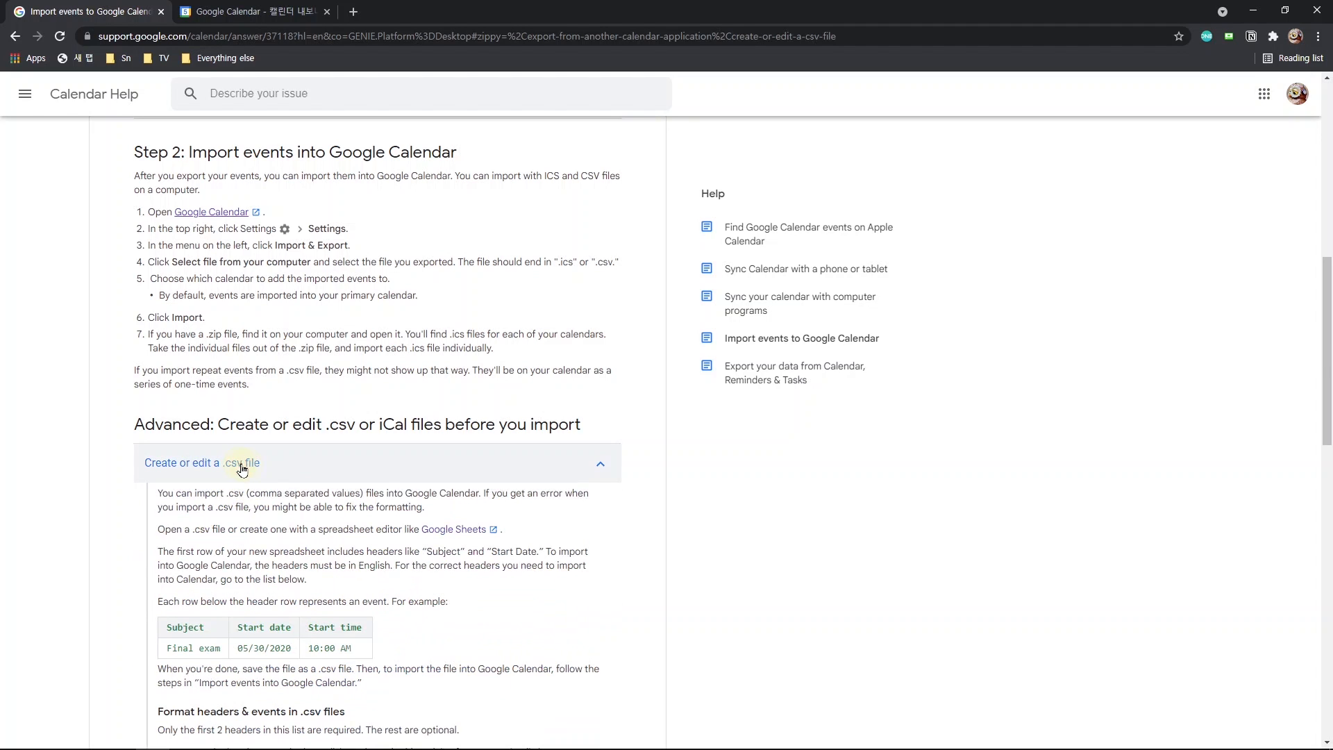
pyautogui.scroll(-5, 485, 486)
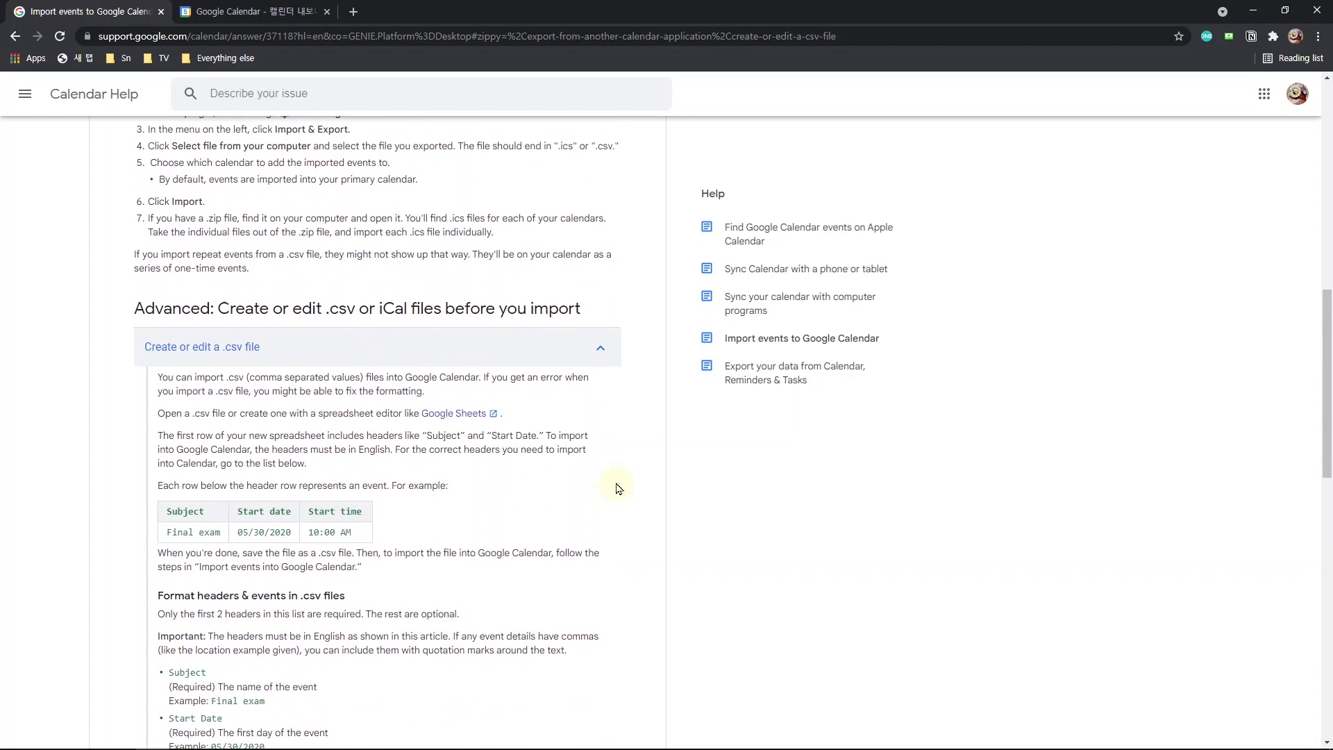
pyautogui.scroll(-1, 501, 412)
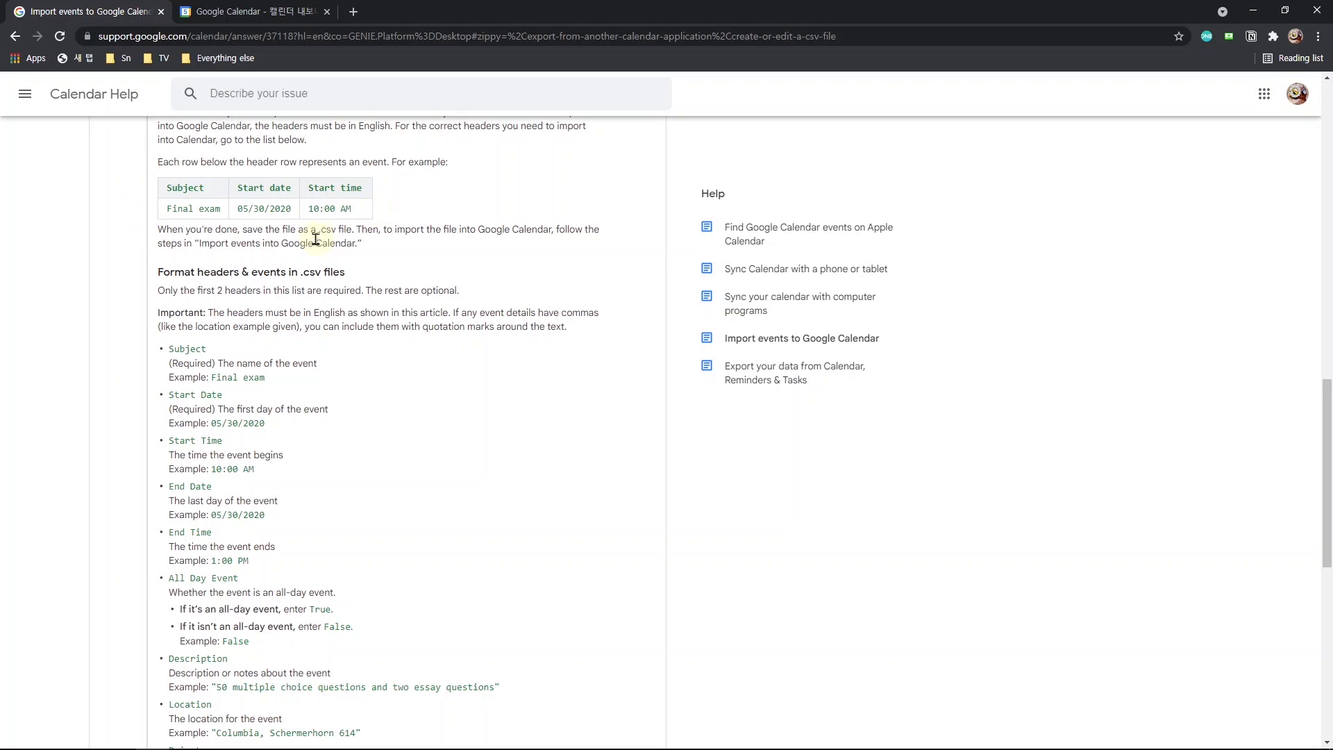
pyautogui.scroll(-1, 323, 235)
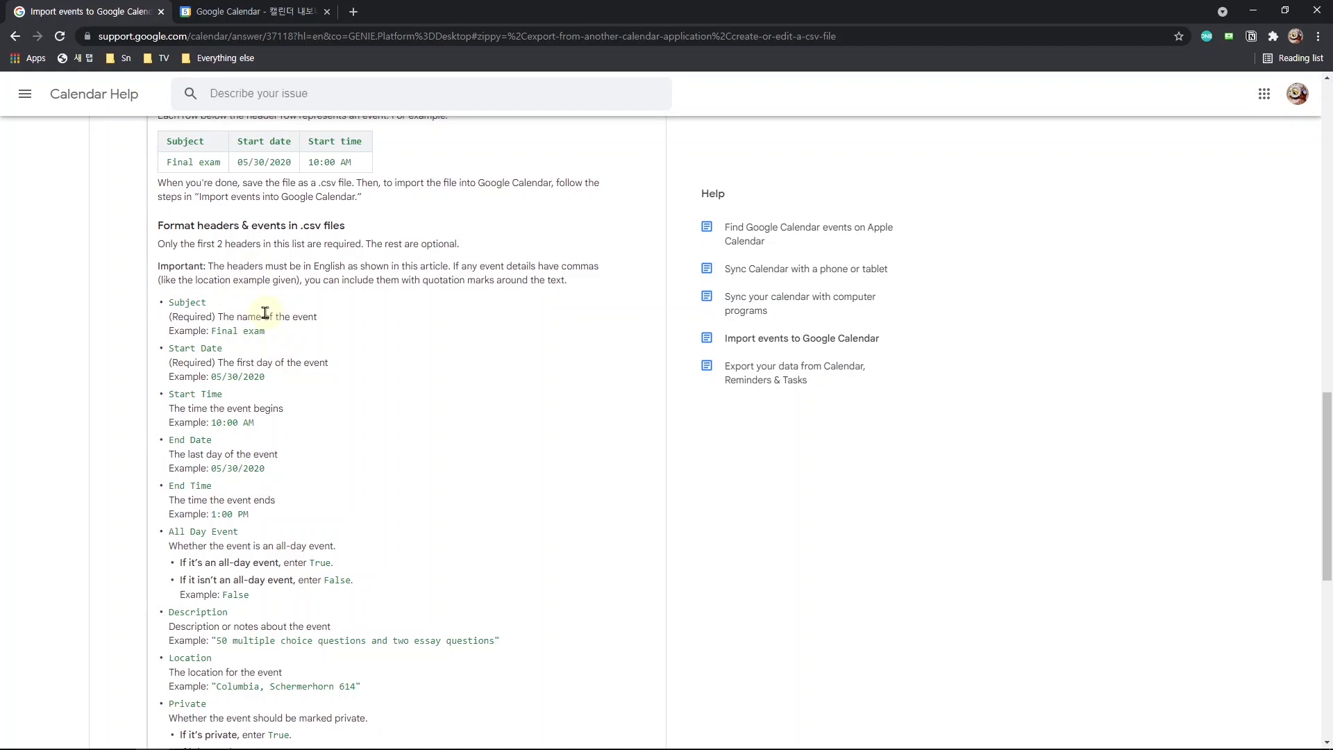
pyautogui.scroll(-1, 243, 302)
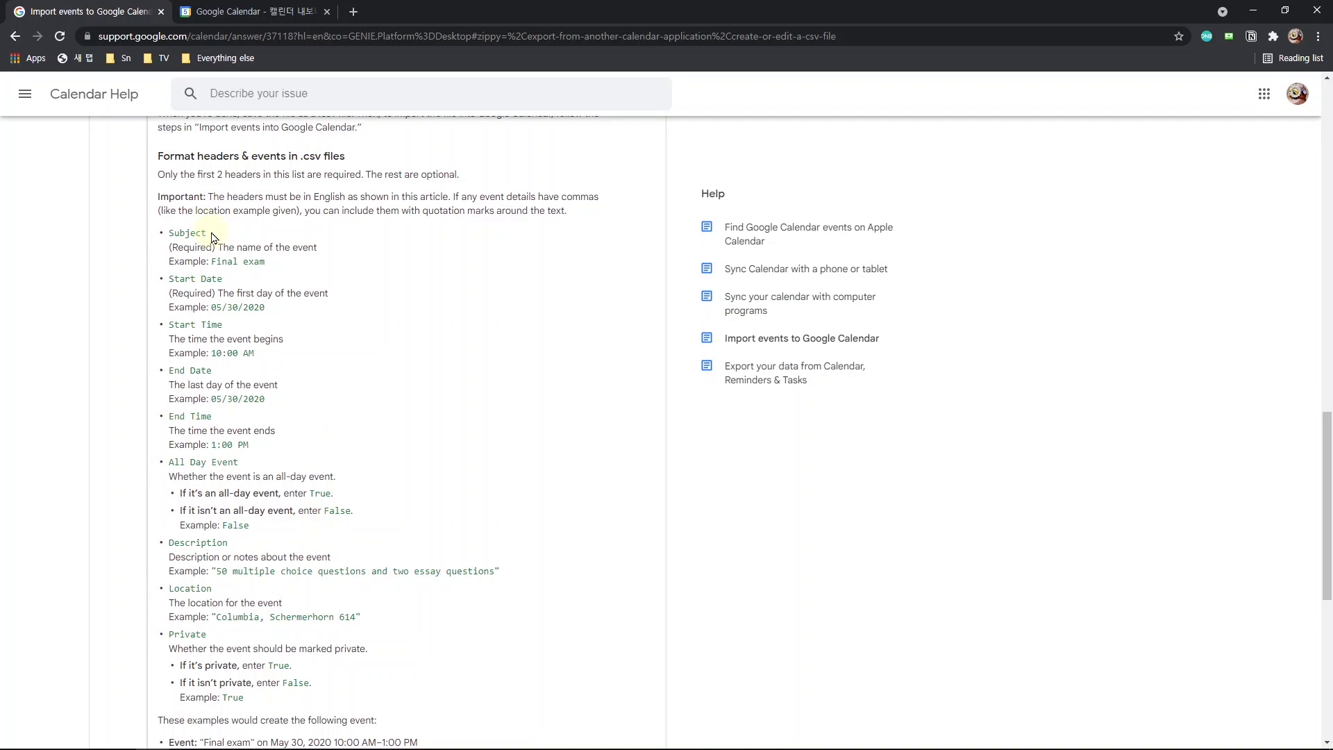
# Step: Arrange the blank Excel workbook side by side with the Calendar Help article
pyautogui.hotkey('alt', 'Tab')
pyautogui.press('super+Right')
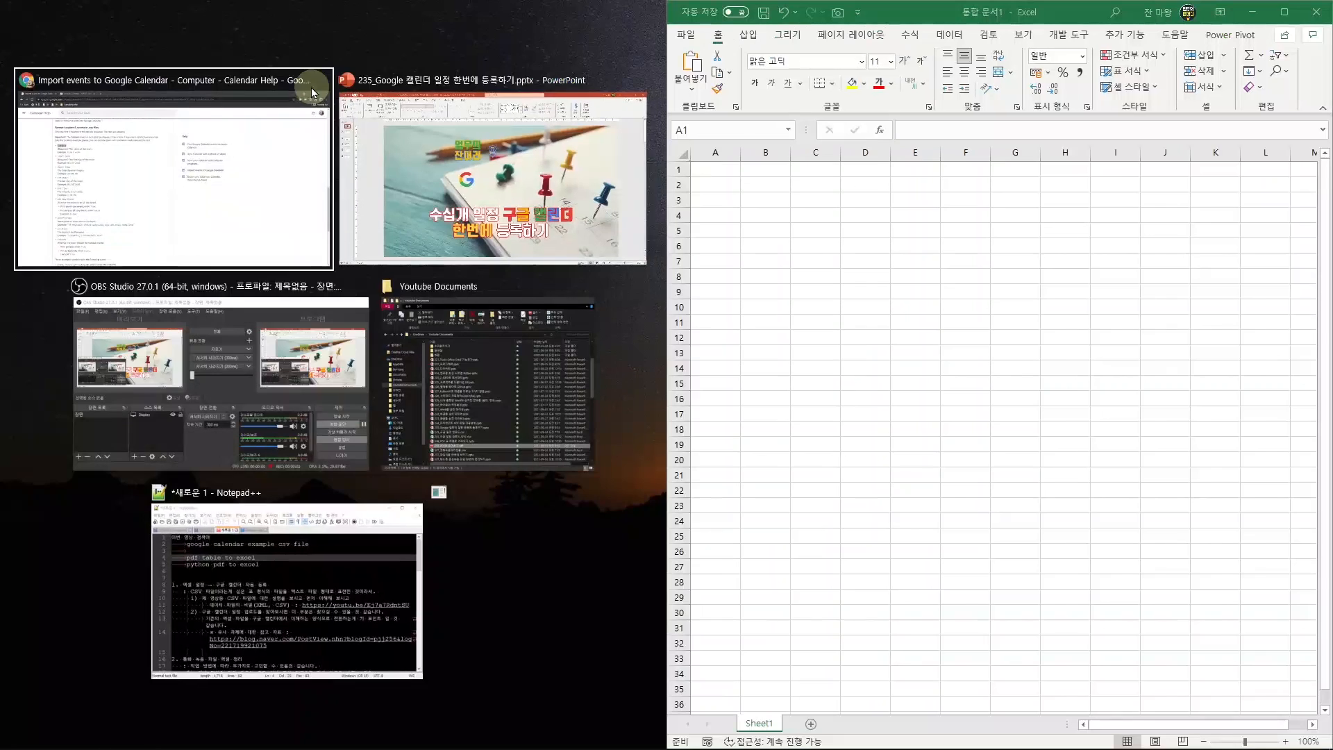
pyautogui.click(175, 166)
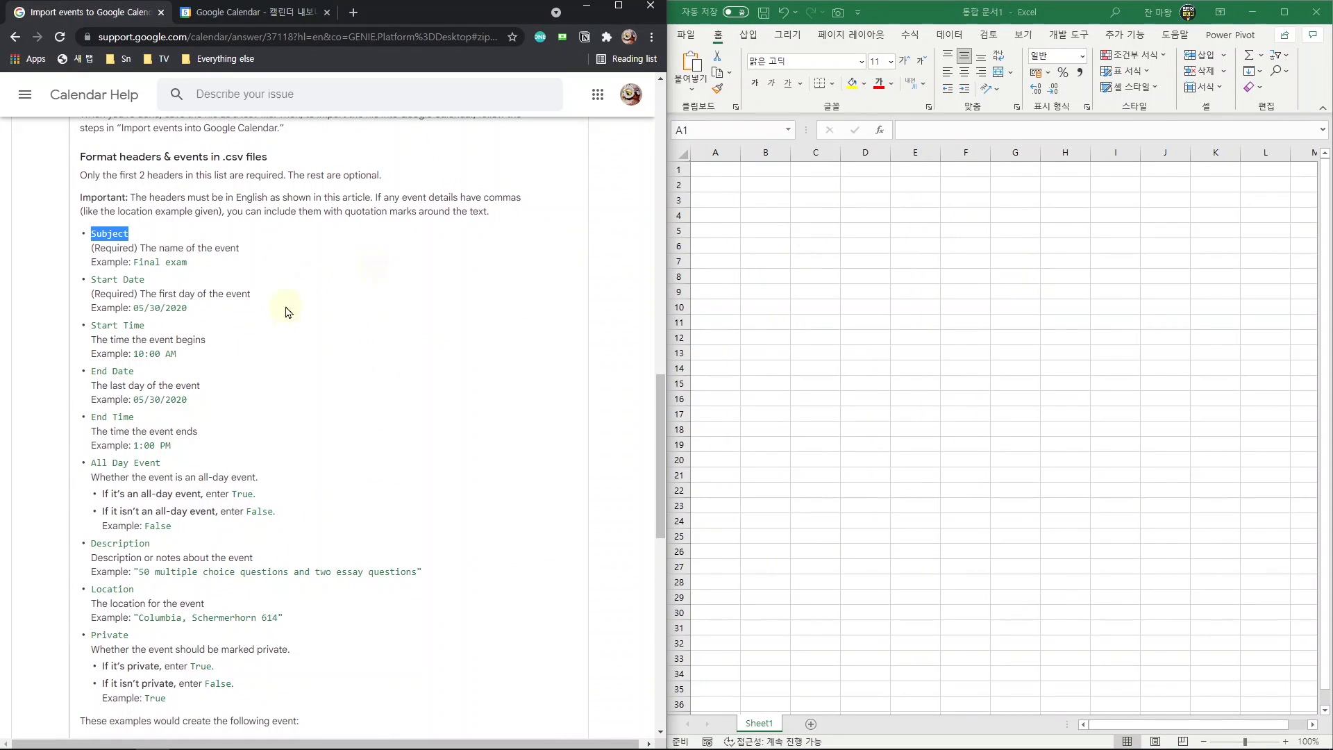
# Step: Copy the header names Subject and Start Date from the help article into cells A1 and B1
pyautogui.click(818, 281)
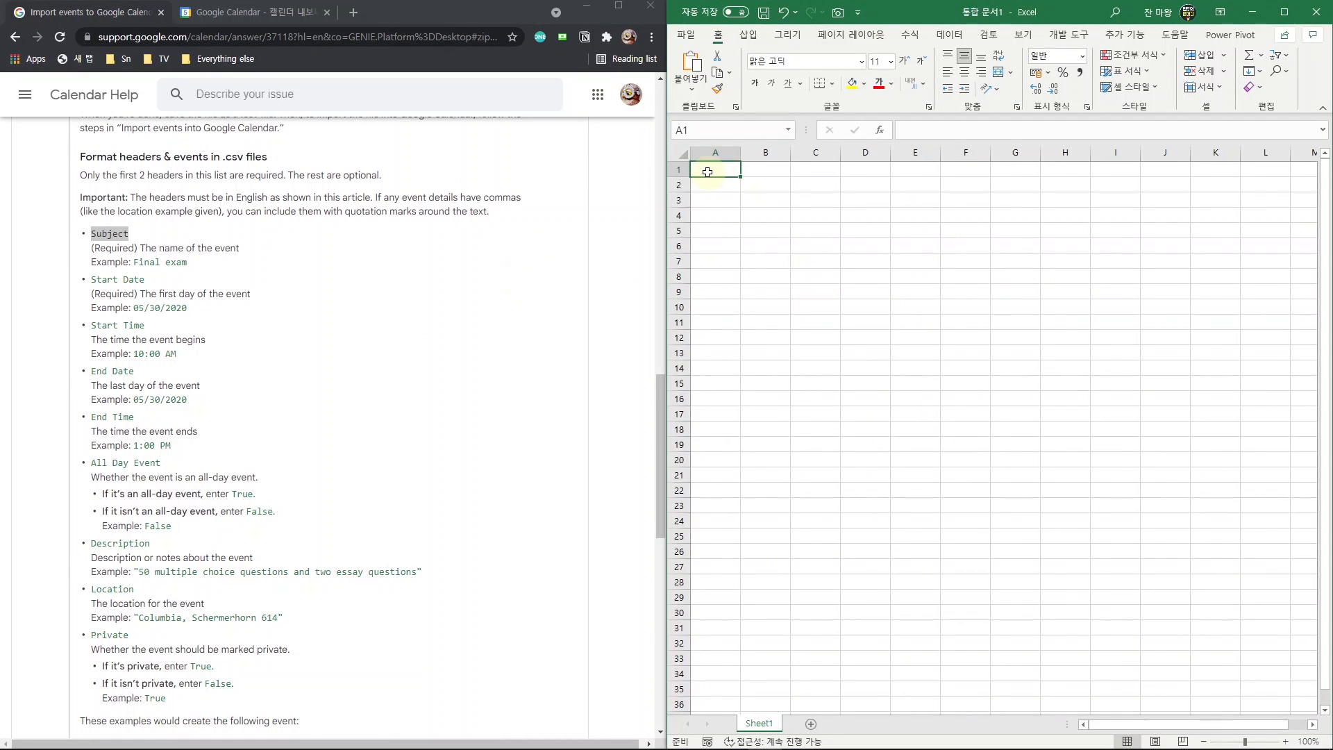
pyautogui.click(169, 241)
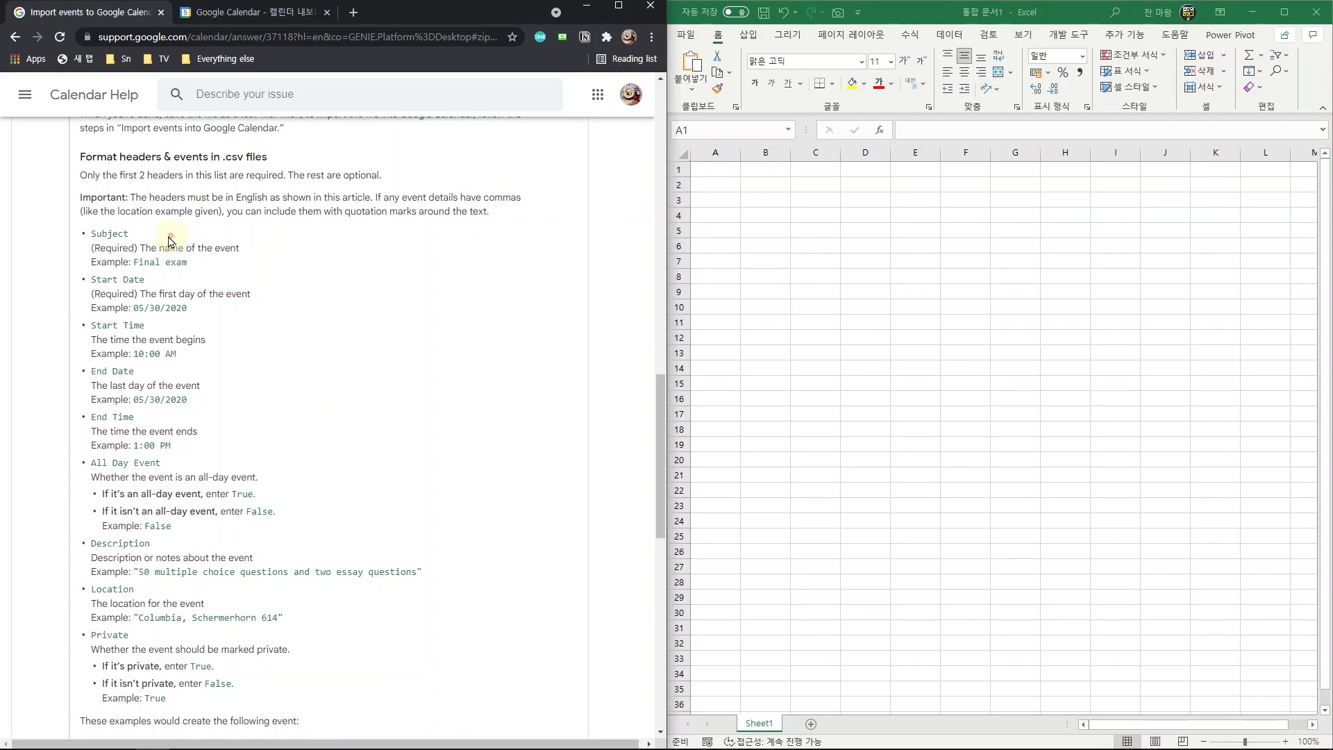
pyautogui.moveTo(150, 234); pyautogui.dragTo(88, 235)
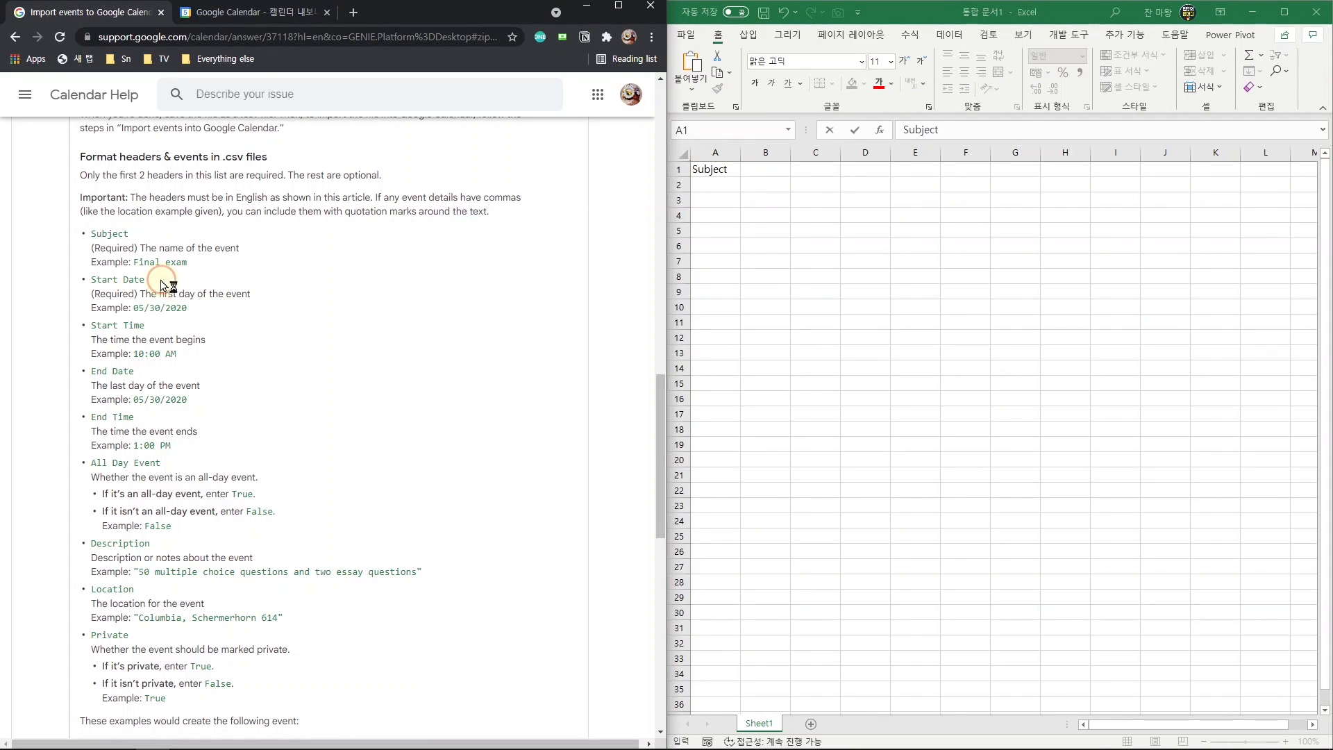
pyautogui.moveTo(147, 280); pyautogui.dragTo(772, 170)
pyautogui.hotkey('ctrl', 'c')
pyautogui.doubleClick(772, 170)
pyautogui.hotkey('ctrl', 'v')
# Step: Copy the header names Start Time and End Date from the help article into cells C1 and D1
pyautogui.click(144, 325)
pyautogui.moveTo(147, 327); pyautogui.dragTo(90, 326)
pyautogui.hotkey('ctrl', 'c')
pyautogui.click(810, 170)
pyautogui.doubleClick(810, 171)
pyautogui.hotkey('ctrl', 'v')
pyautogui.click(139, 372)
pyautogui.moveTo(137, 372); pyautogui.dragTo(93, 379)
pyautogui.click(865, 169)
pyautogui.write('End Date')
# Step: Copy the header names End Time and All Day Event from the help article into cells E1 and F1
pyautogui.click(166, 416)
pyautogui.moveTo(136, 417); pyautogui.dragTo(91, 419)
pyautogui.hotkey('ctrl', 'c')
pyautogui.click(915, 170)
pyautogui.hotkey('ctrl', 'v')
pyautogui.moveTo(161, 463); pyautogui.dragTo(91, 465)
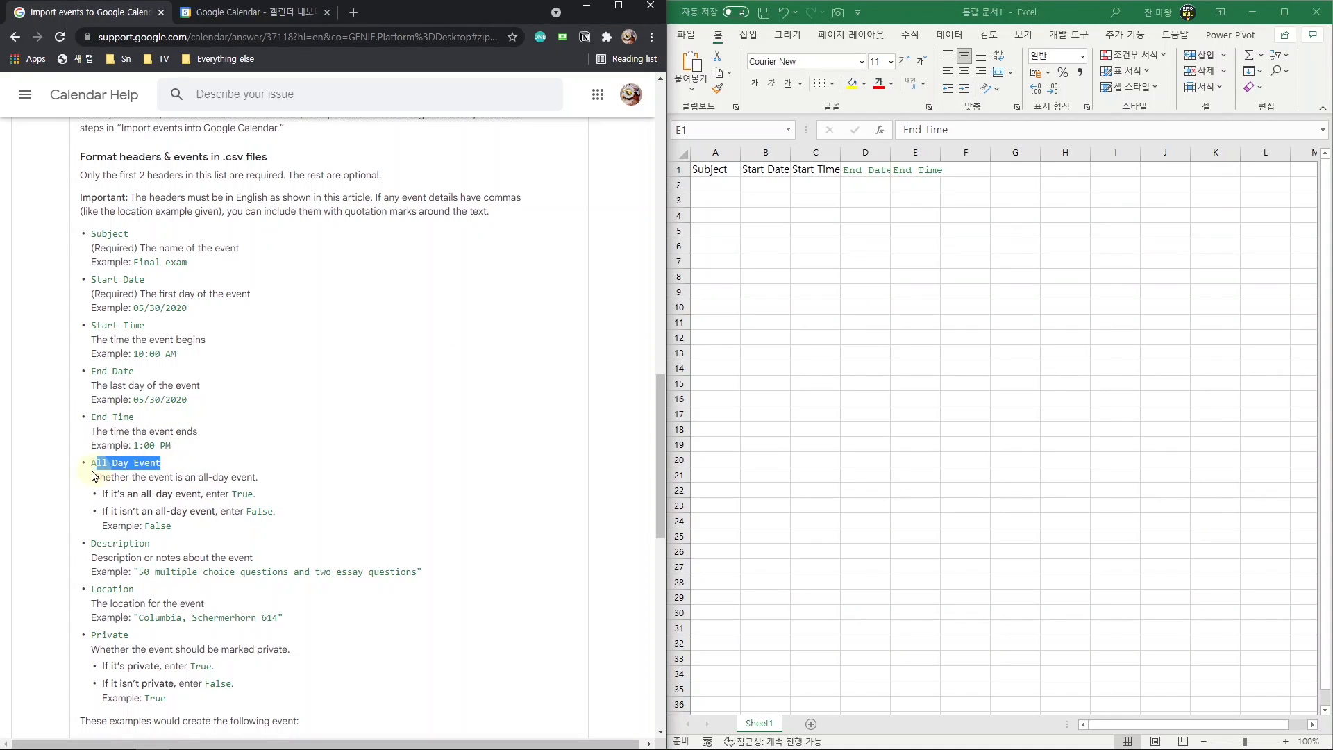
pyautogui.click(965, 169)
pyautogui.hotkey('ctrl', 'v')
# Step: Copy the header names Description, Location and Private from the help article into cells G1, H1 and I1
pyautogui.moveTo(150, 545); pyautogui.dragTo(90, 550)
pyautogui.hotkey('ctrl', 'c')
pyautogui.click(1015, 169)
pyautogui.hotkey('ctrl', 'v')
pyautogui.moveTo(135, 589); pyautogui.dragTo(91, 590)
pyautogui.hotkey('ctrl', 'c')
pyautogui.click(1065, 169)
pyautogui.hotkey('ctrl', 'v')
pyautogui.moveTo(129, 634); pyautogui.dragTo(95, 633)
pyautogui.hotkey('ctrl', 'c')
pyautogui.click(1115, 169)
pyautogui.hotkey('ctrl', 'v')
# Step: Fit the column widths to the headers and enter the subjects 영상제작 in A2 and 영상 업로드 in A3 and A4
pyautogui.click(1065, 261)
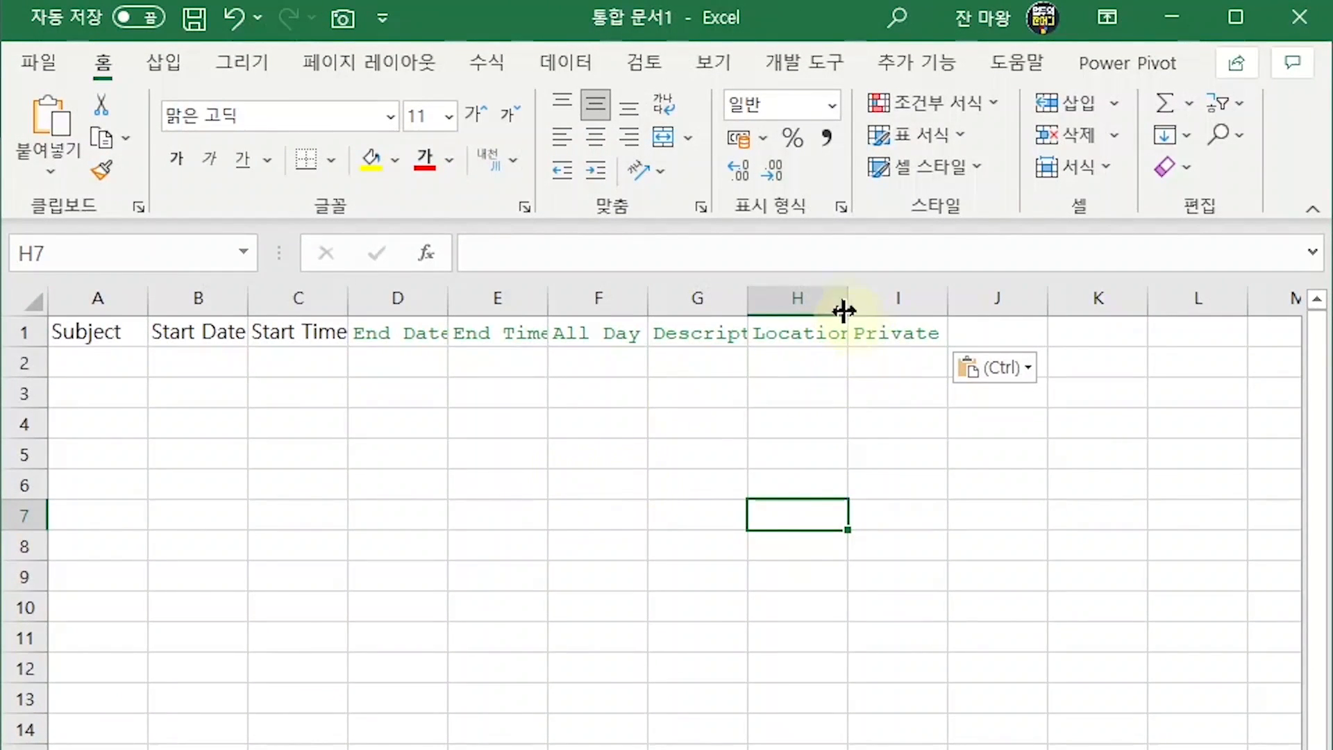
pyautogui.moveTo(889, 298); pyautogui.dragTo(698, 297)
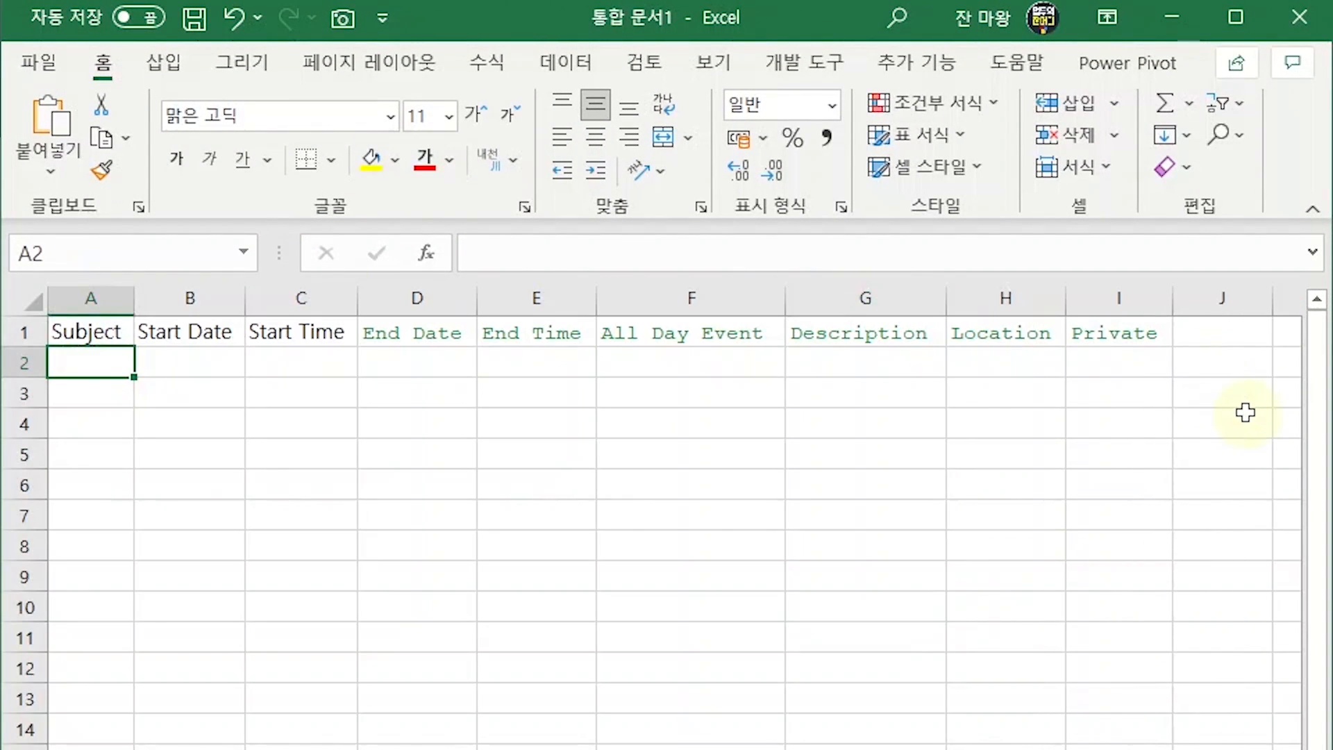
pyautogui.write('영상제작')
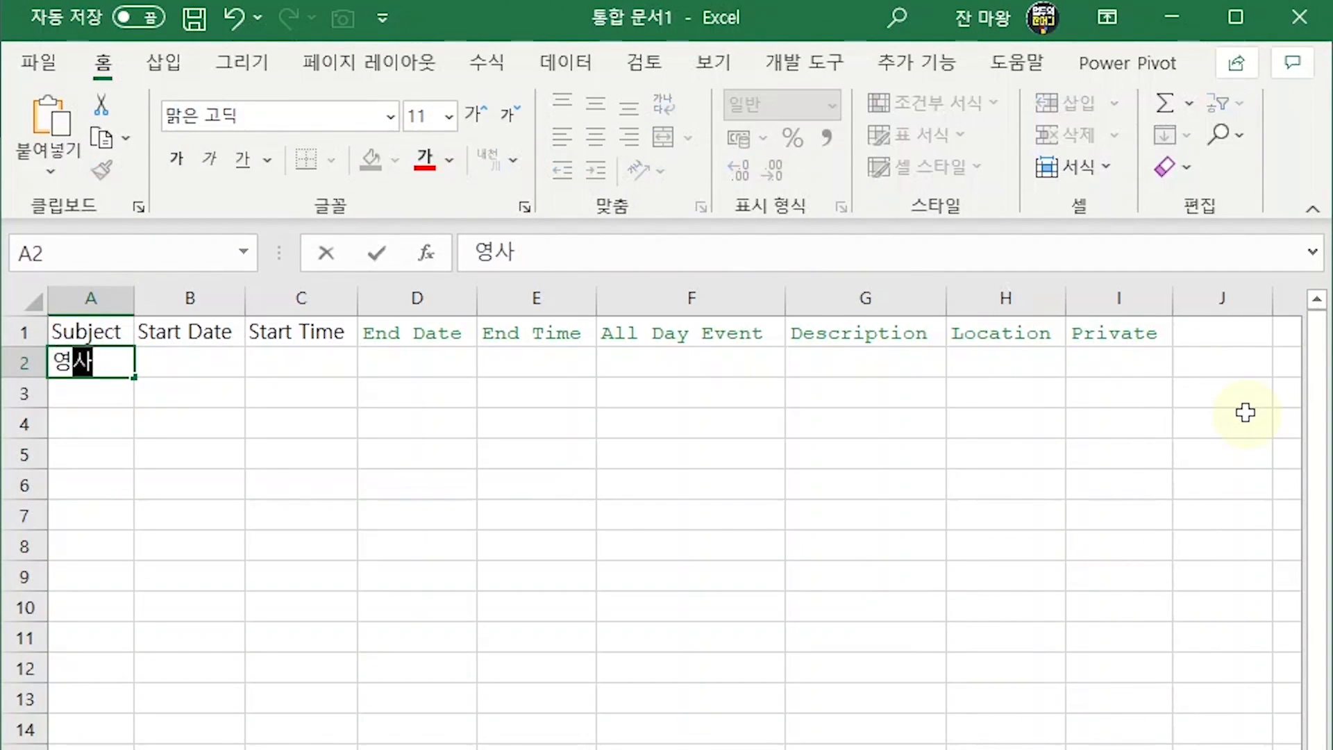
pyautogui.press('Return')
pyautogui.write('ㅇ영상 업로드')
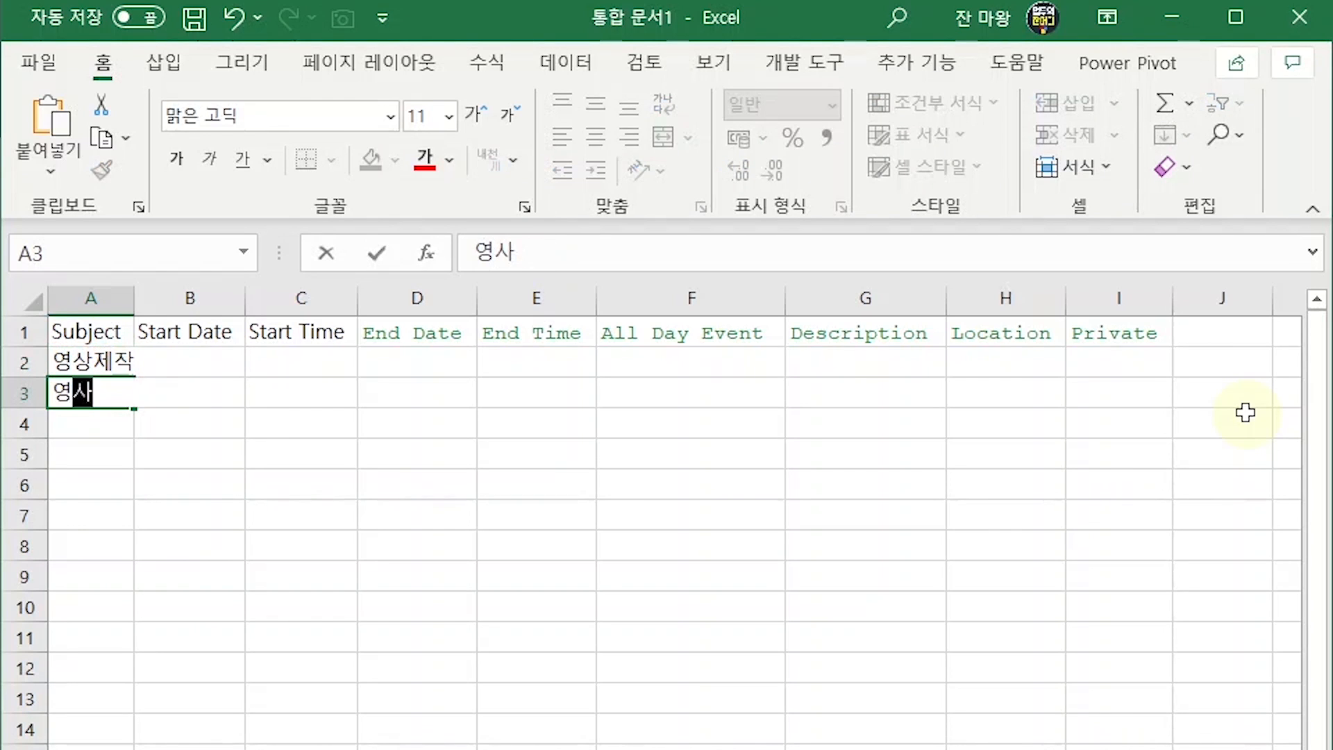
# Step: Enter the start dates 2021-09-05 in B2, 9/6 in B3 and 9/9 in B4
pyautogui.write('/6')
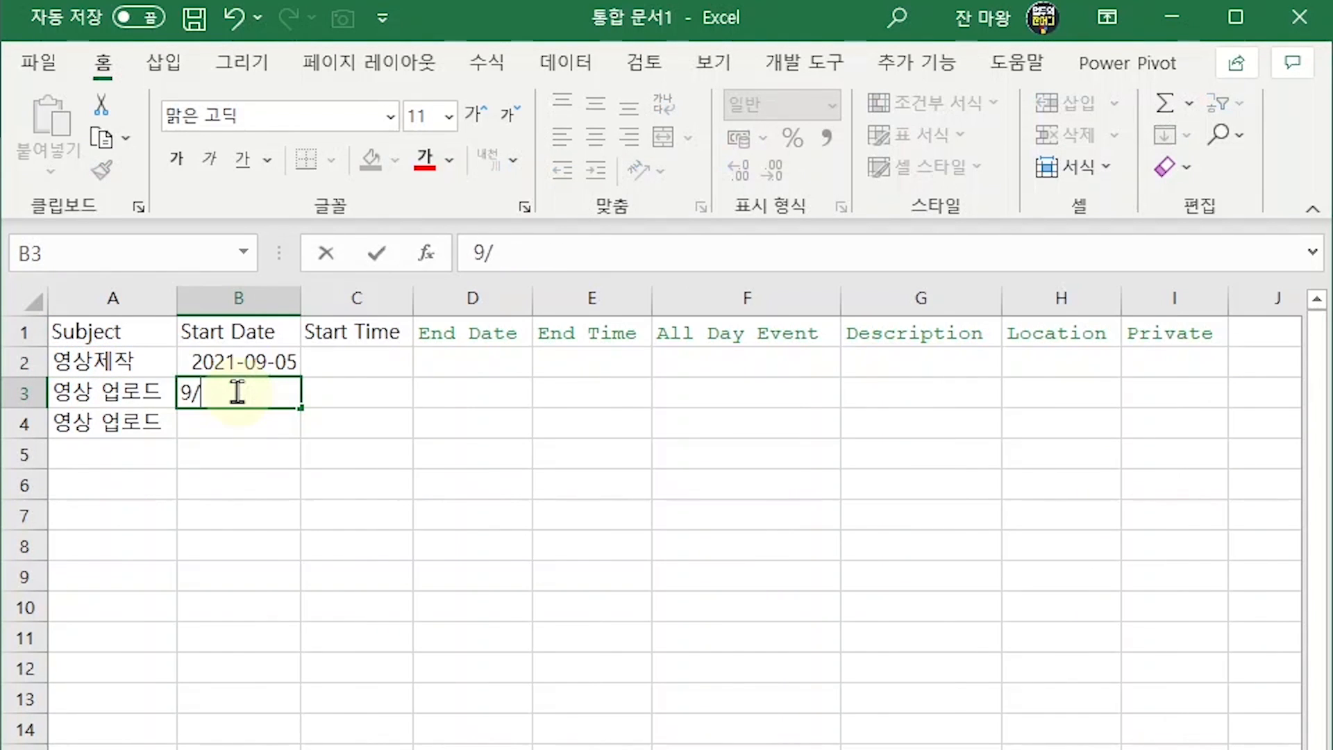
pyautogui.press('Return')
pyautogui.write('9/9')
pyautogui.press('Return')
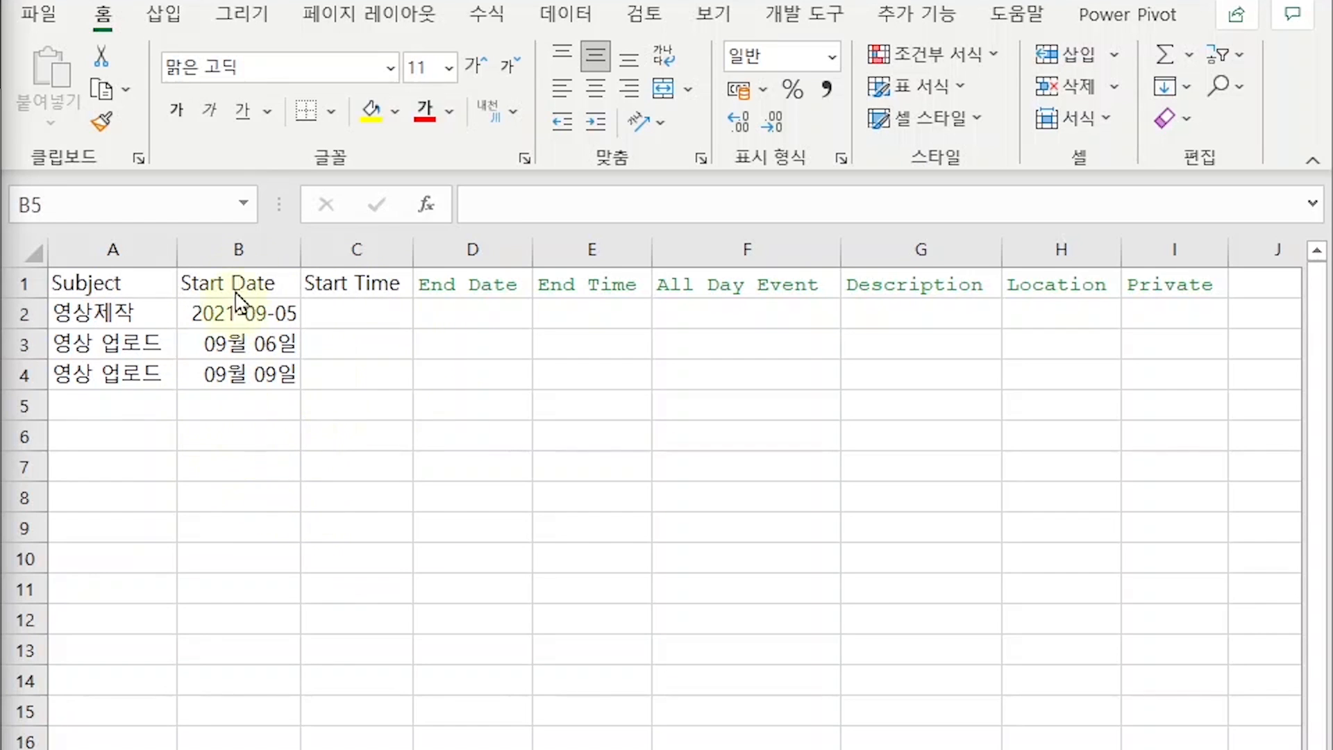
# Step: Open the cell format settings for the Start Date column (B) and choose the 03/14/12 date format
pyautogui.click(255, 247)
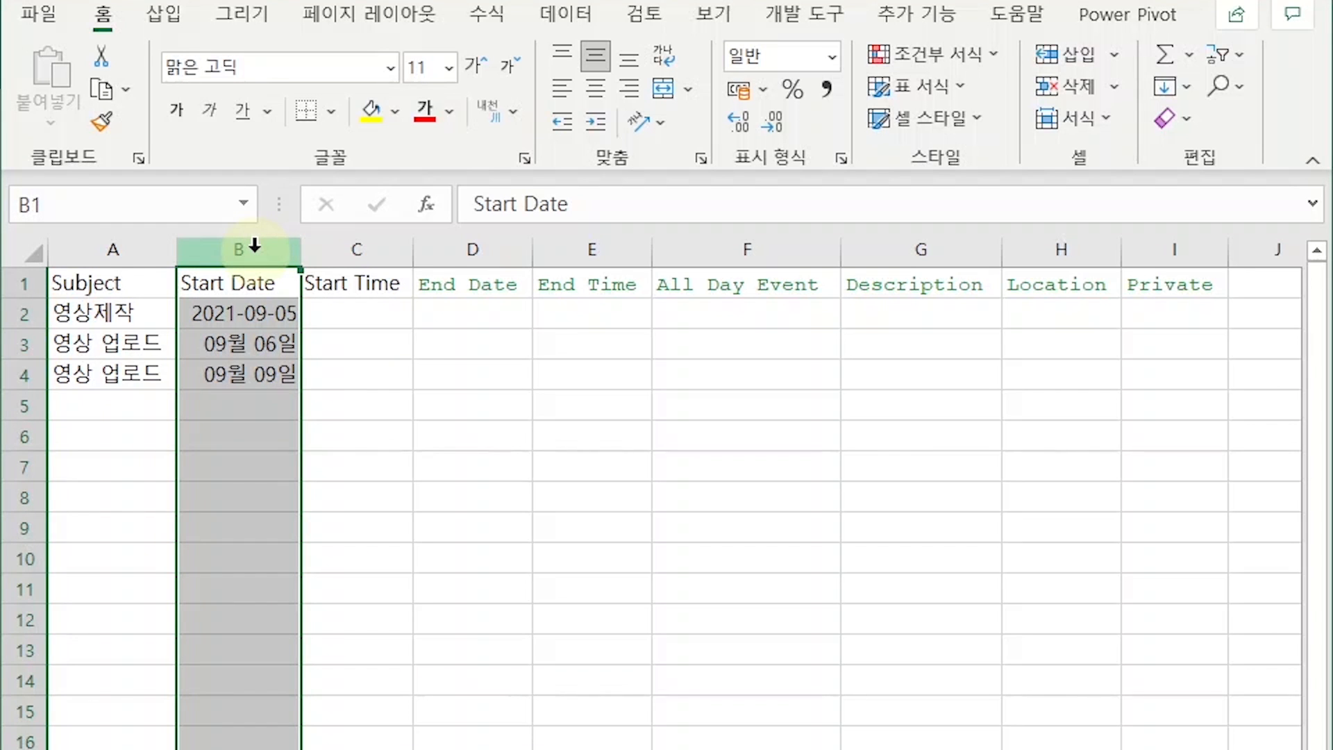
pyautogui.hotkey('ctrl', '1')
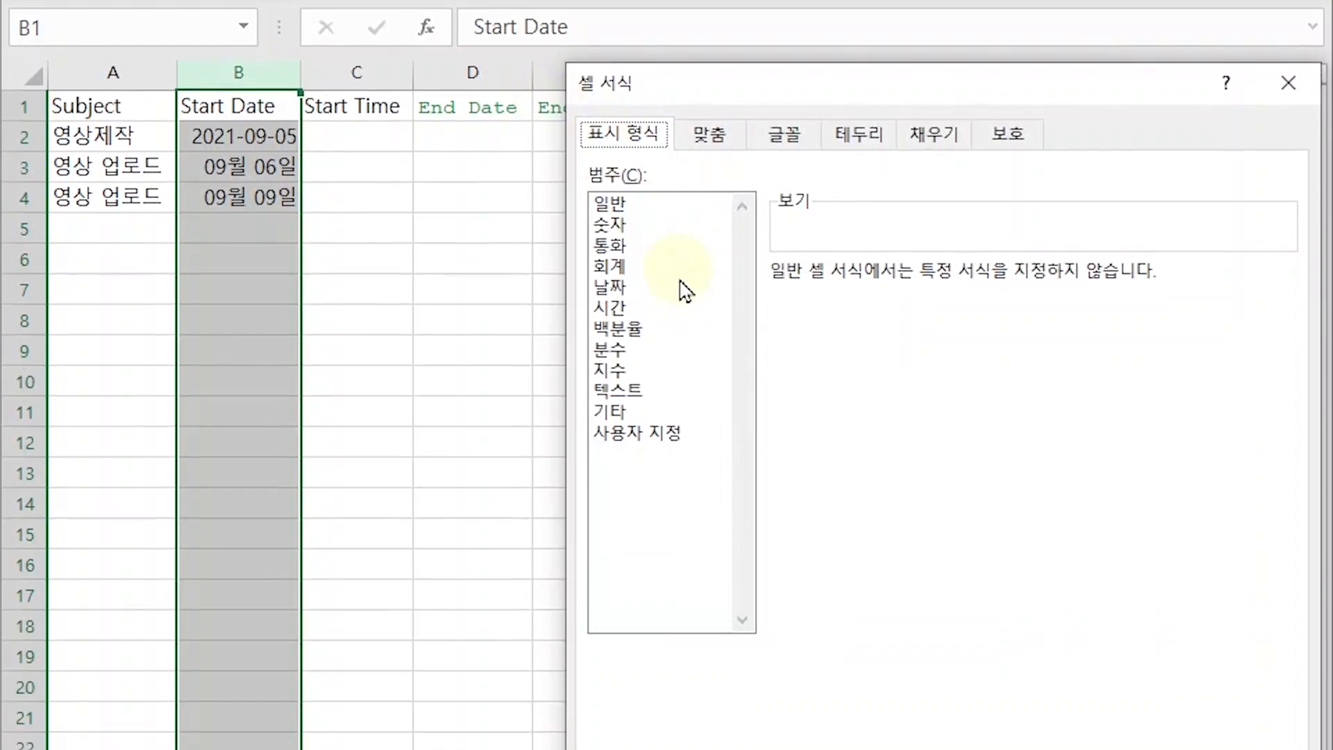
pyautogui.click(629, 298)
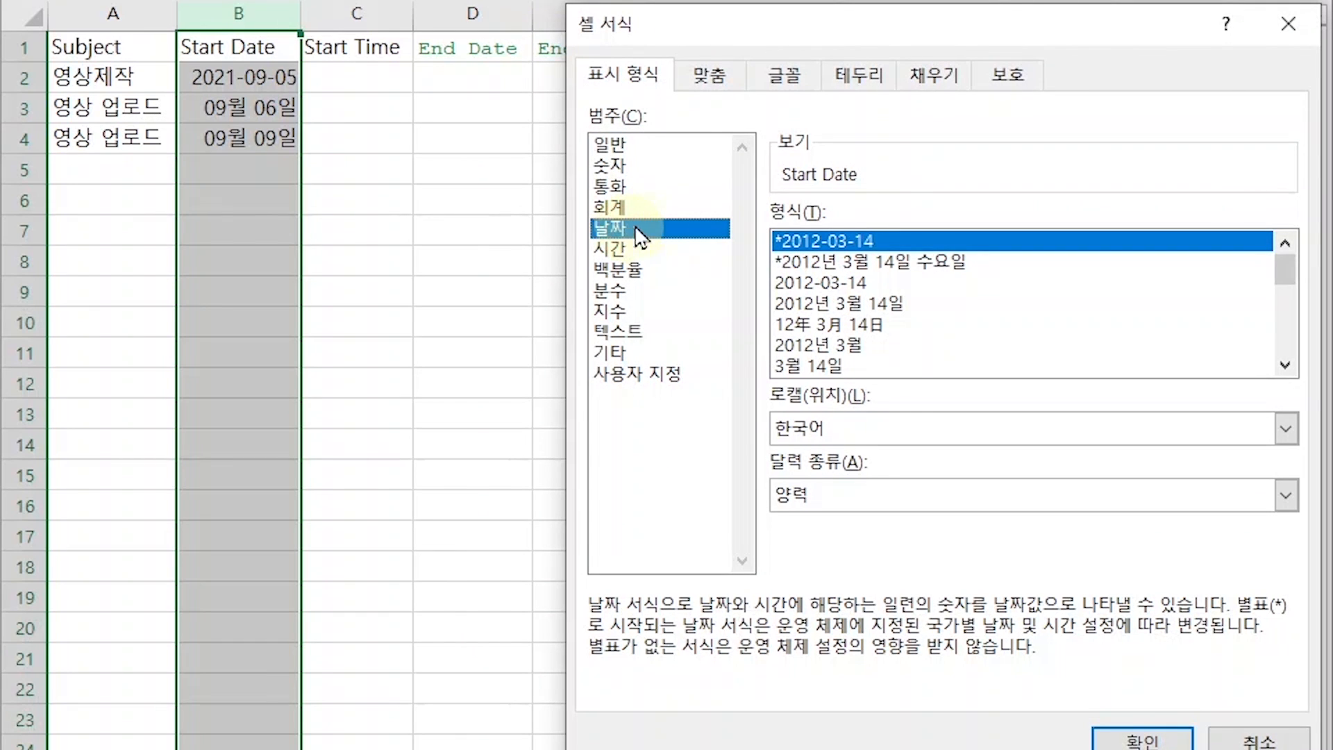
pyautogui.click(1285, 347)
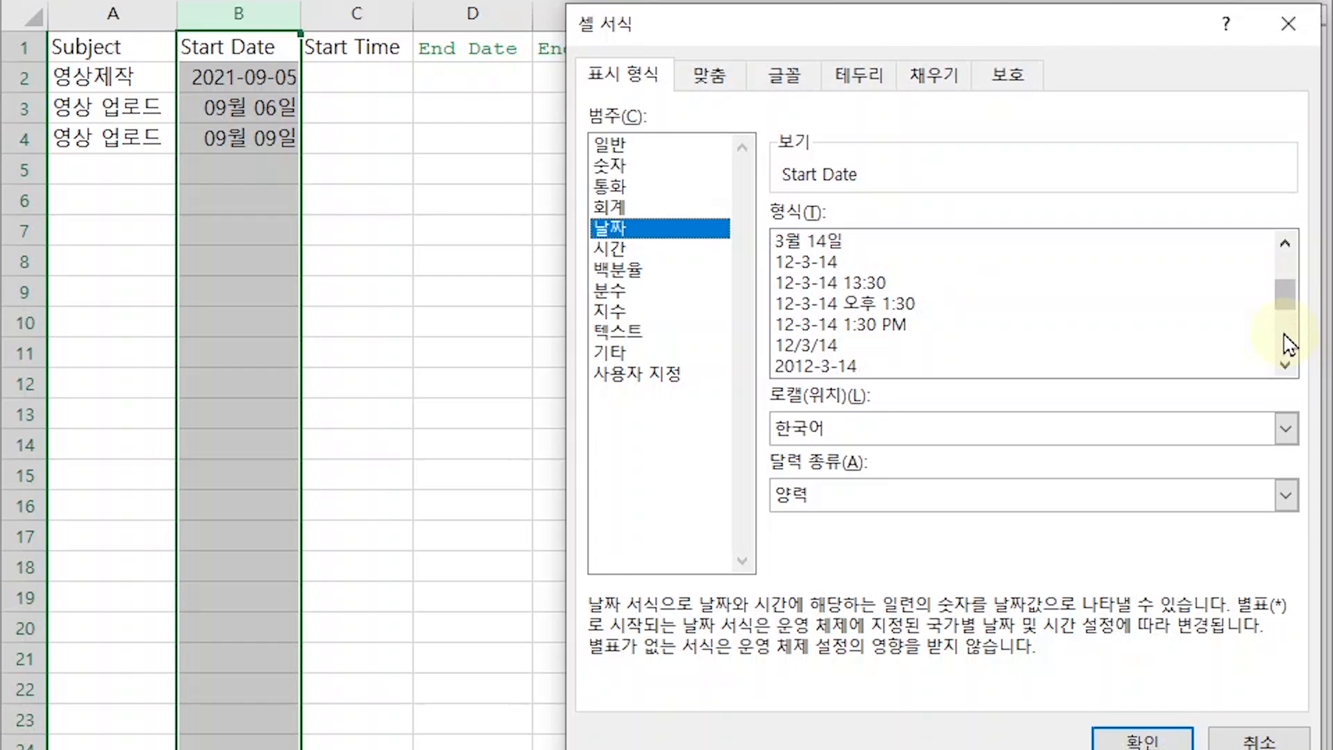
pyautogui.click(1286, 345)
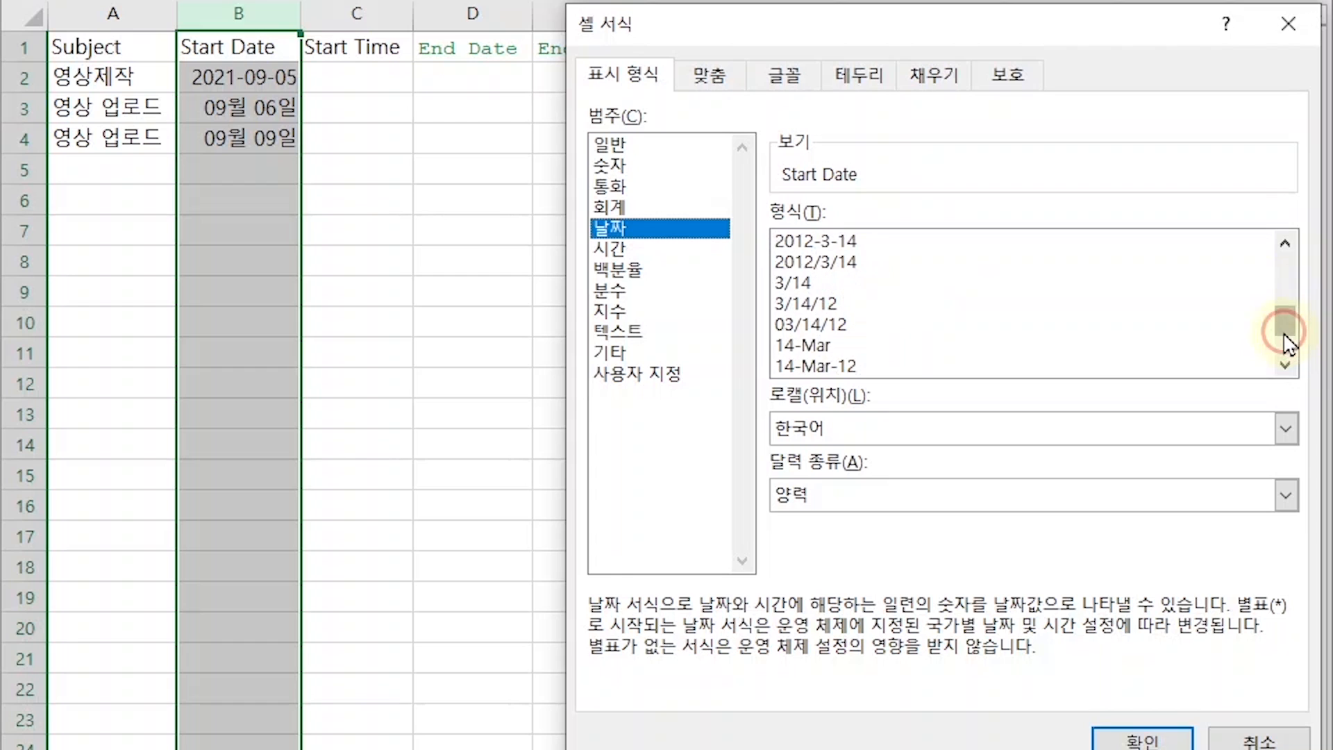
pyautogui.click(829, 324)
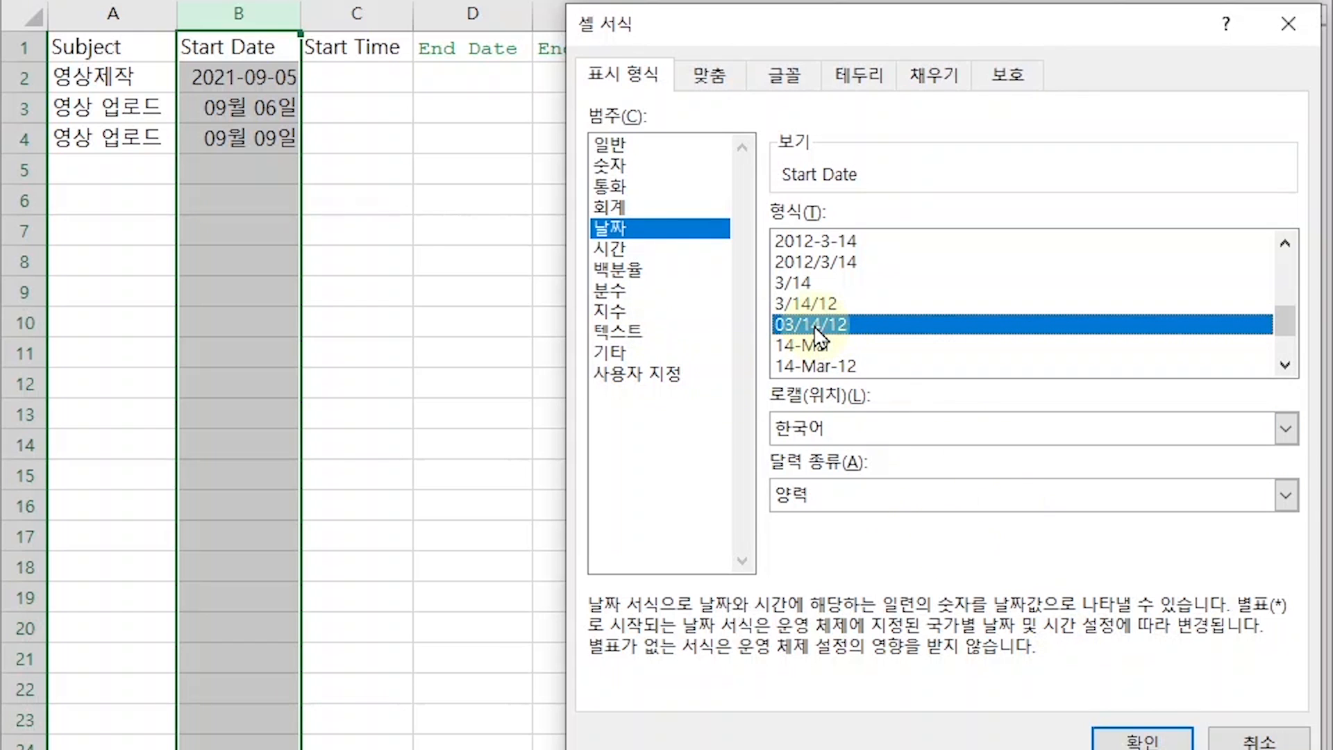
# Step: Extend the Start Date column's custom format code to a four-digit year, mm"/"dd"/"yyyy;@, and apply it
pyautogui.click(656, 375)
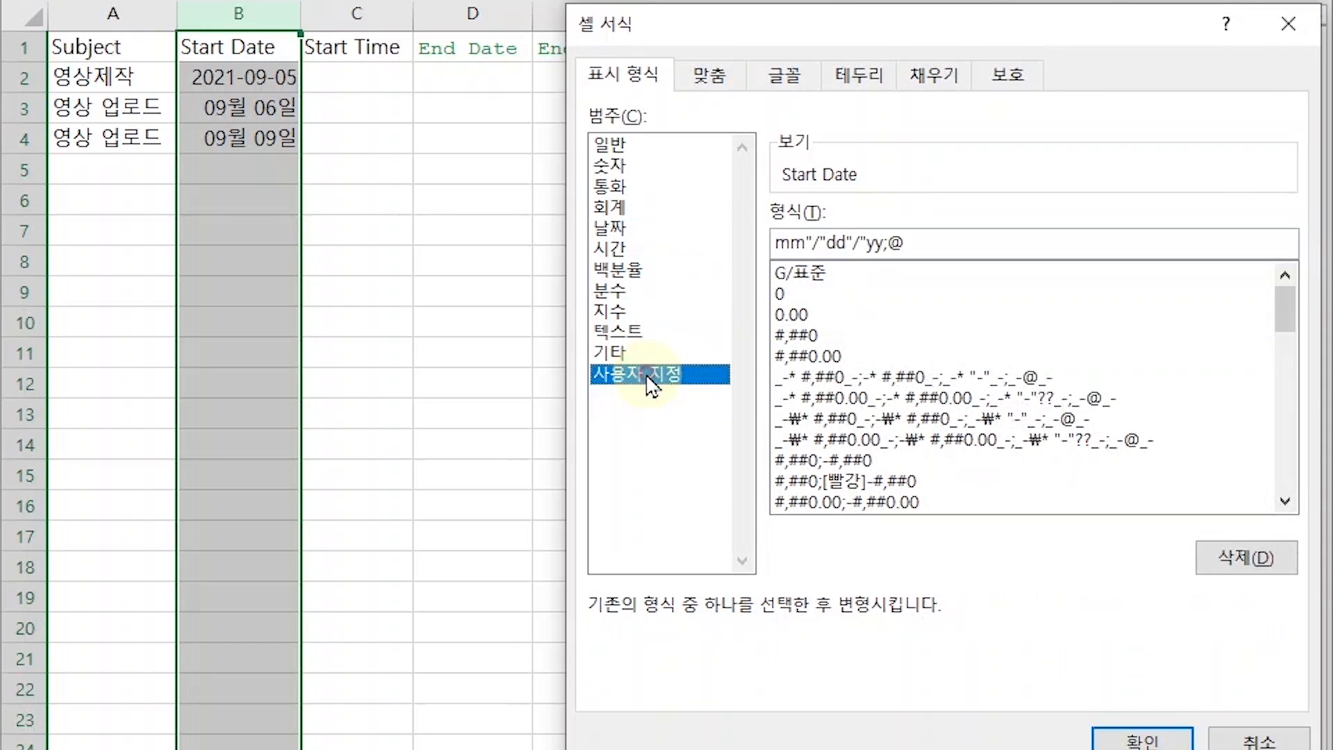
pyautogui.click(884, 243)
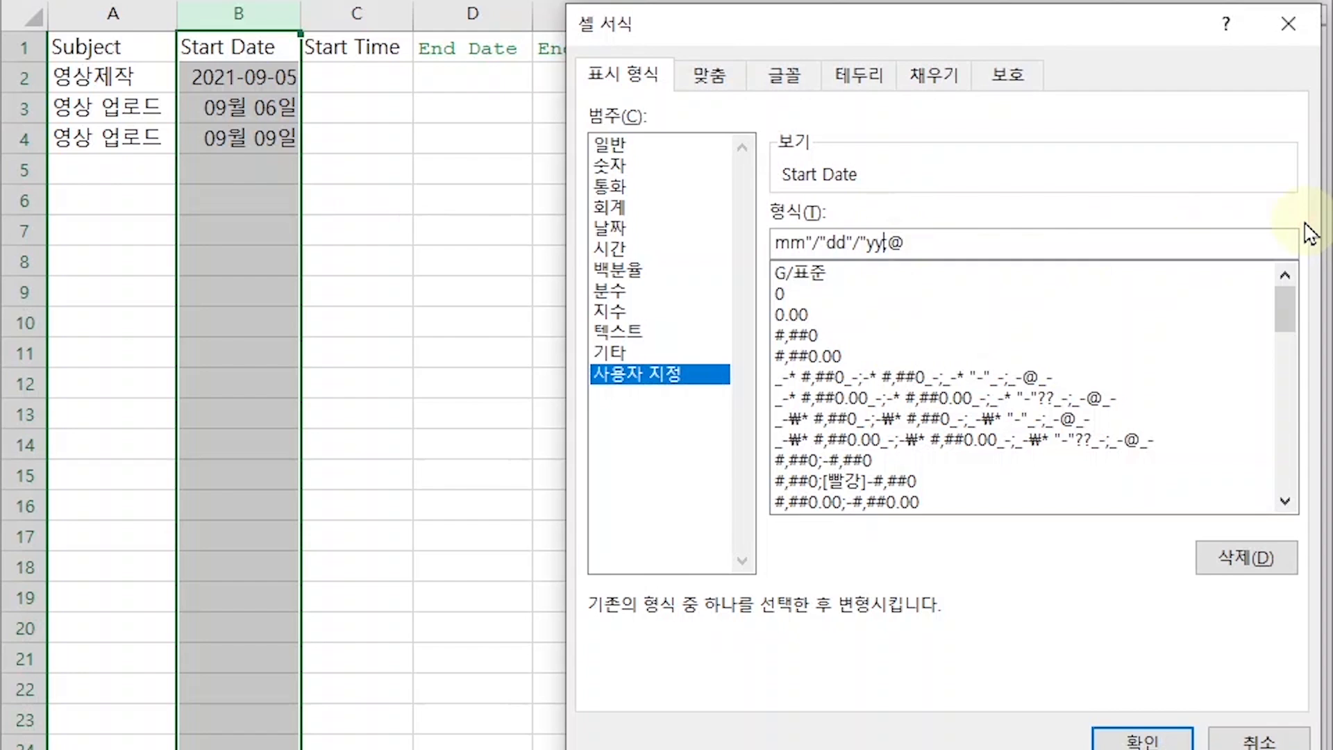
pyautogui.write('ㅛ')
pyautogui.press('BackSpace')
pyautogui.write('yy')
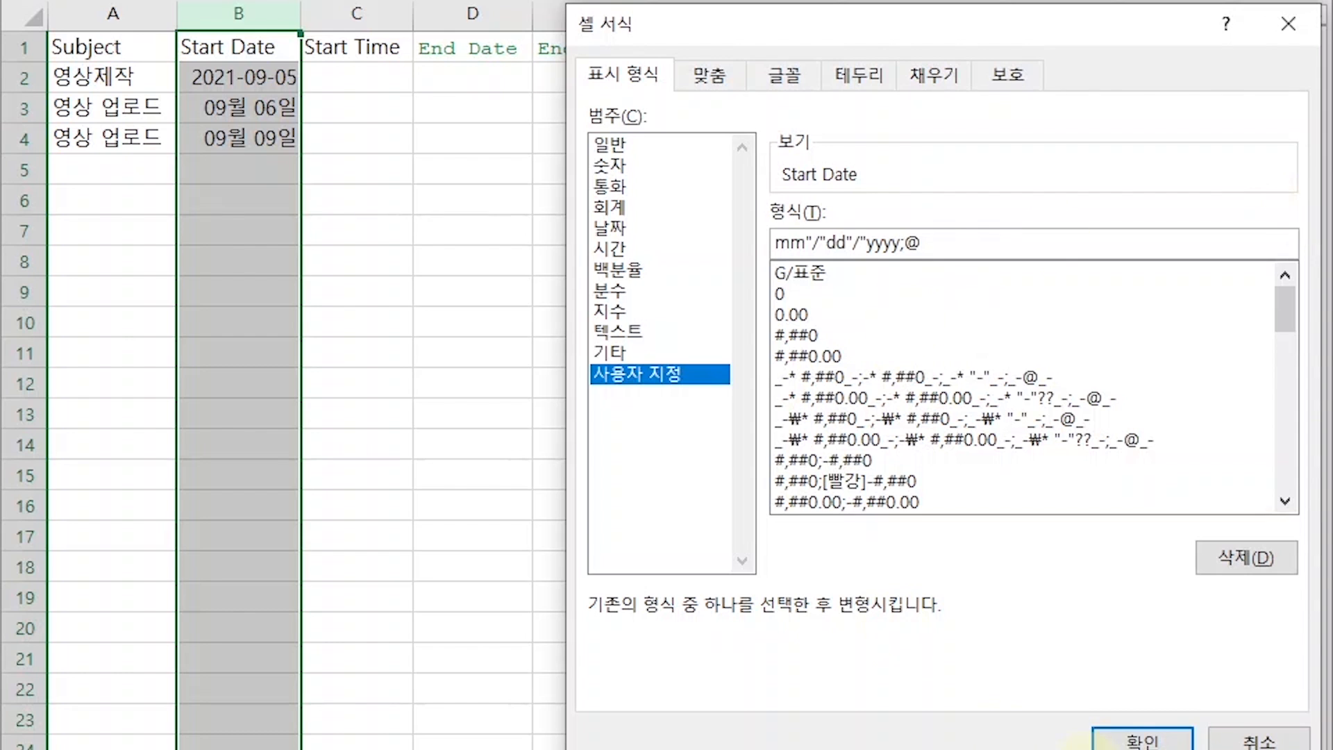
pyautogui.click(1167, 741)
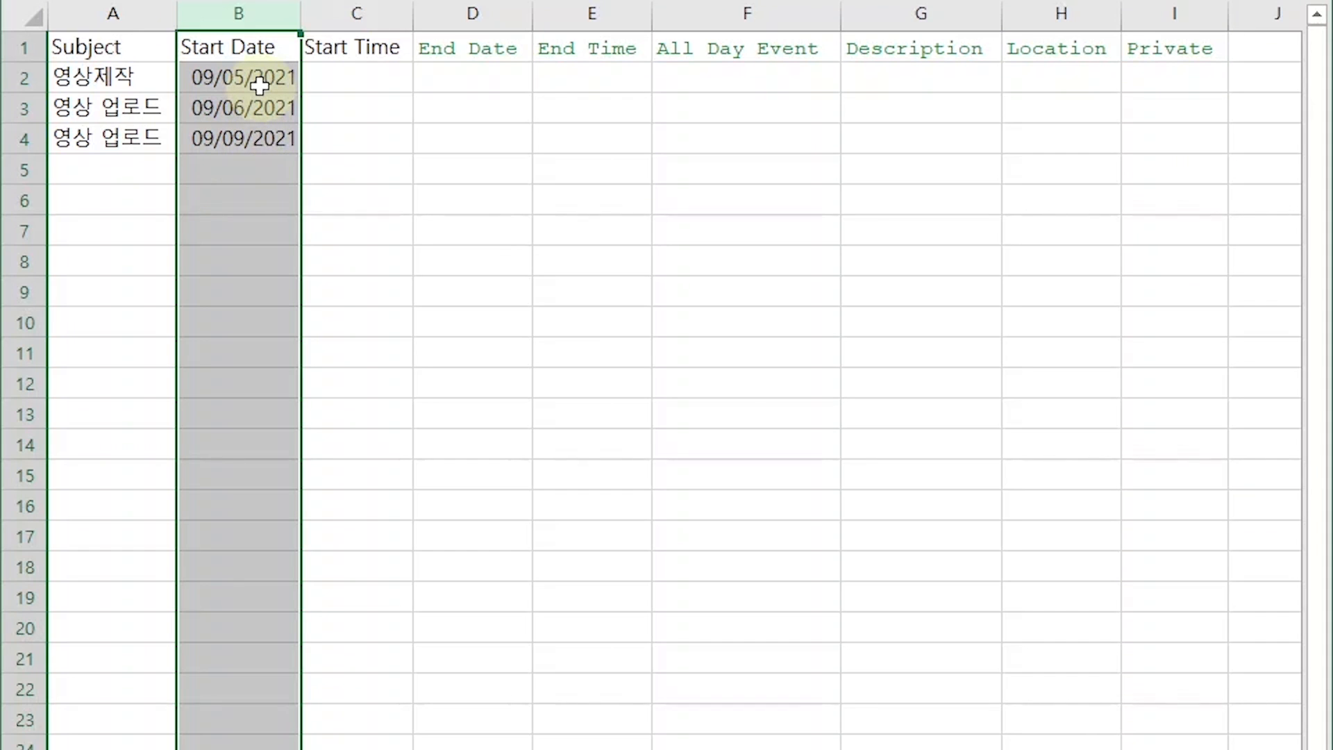
# Step: Copy only the cell formatting of the Start Date column onto the End Date column (D)
pyautogui.click(467, 15)
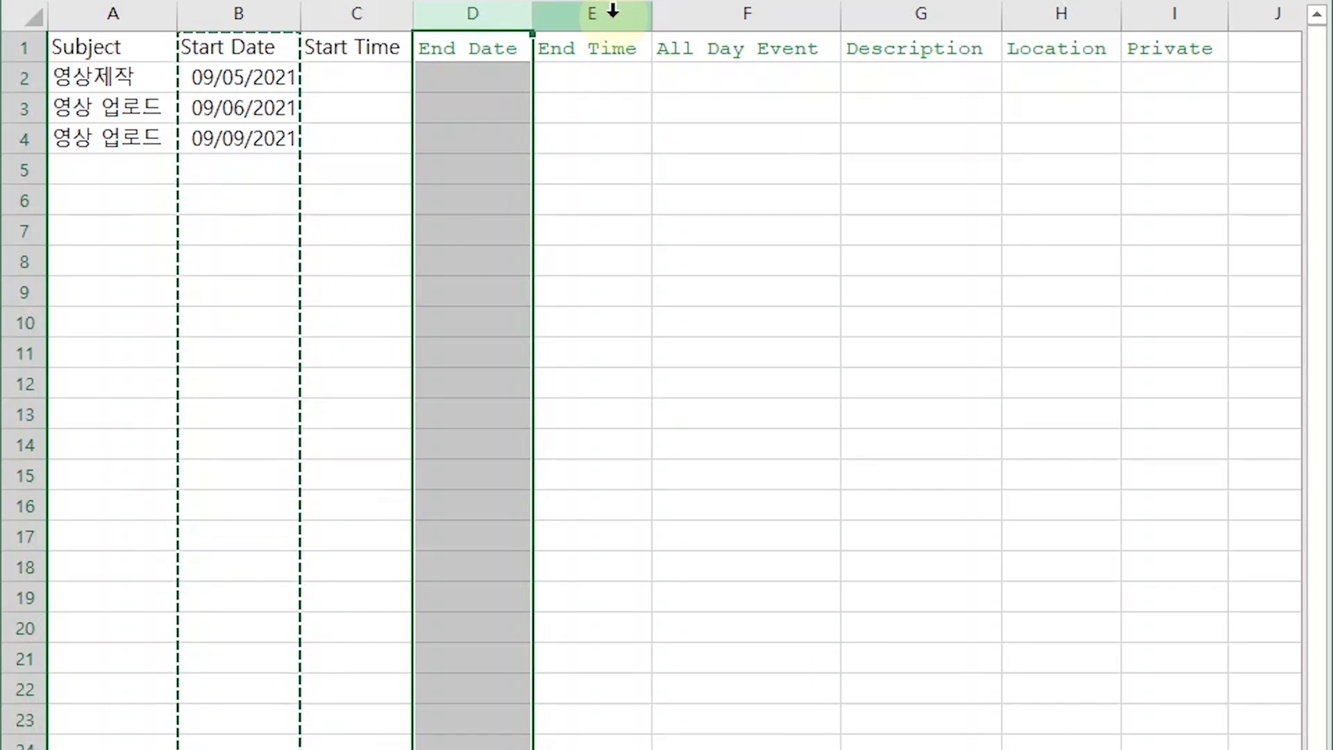
pyautogui.rightClick(496, 56)
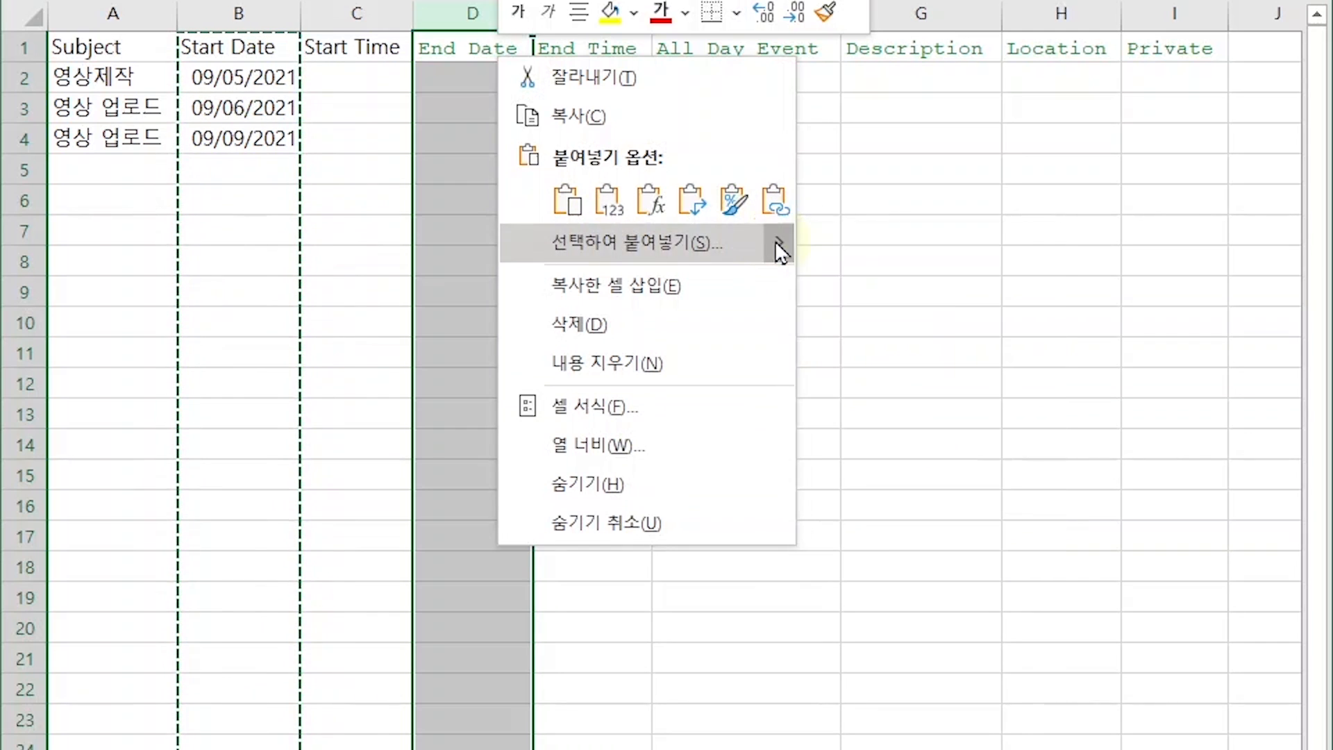
pyautogui.click(734, 242)
pyautogui.click(508, 145)
pyautogui.click(793, 455)
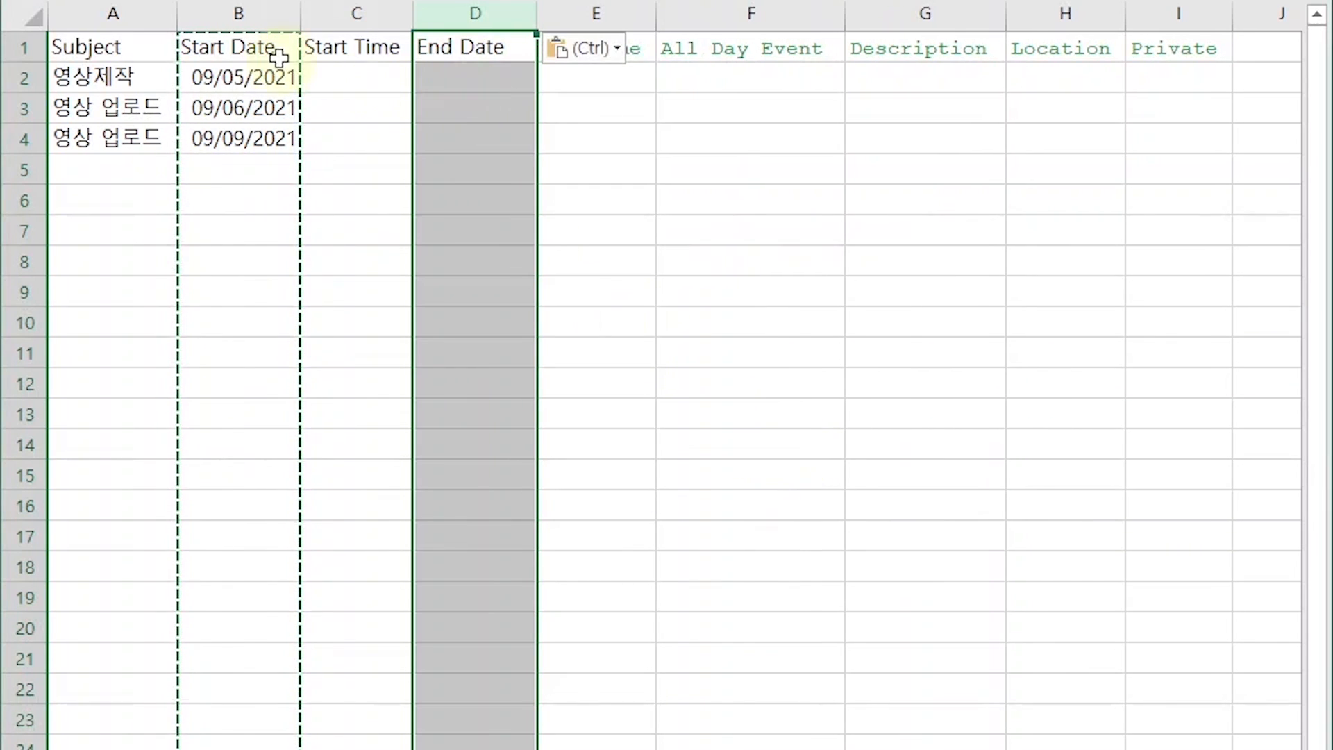
# Step: Test the End Date column's format by entering 2021-09-05 in D2, and clear the cell again
pyautogui.click(464, 81)
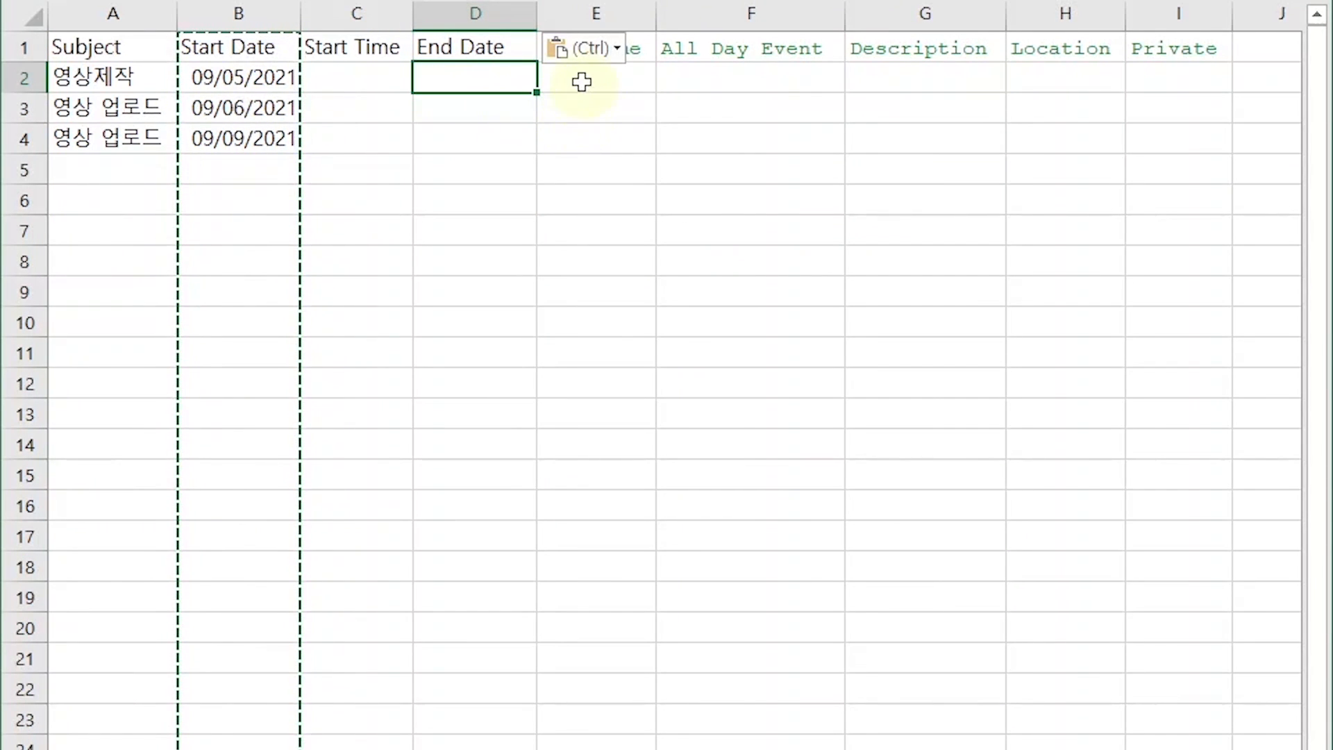
pyautogui.write('2021-09-05')
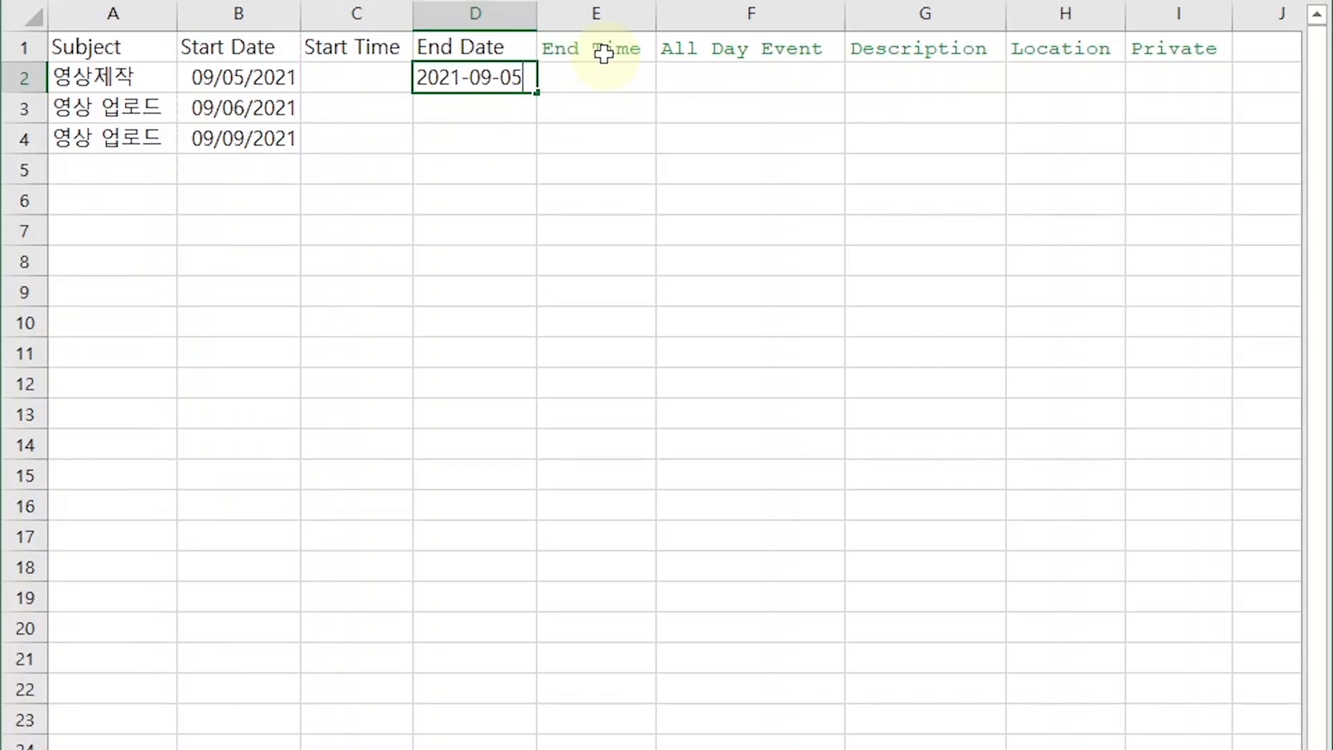
pyautogui.press('Return')
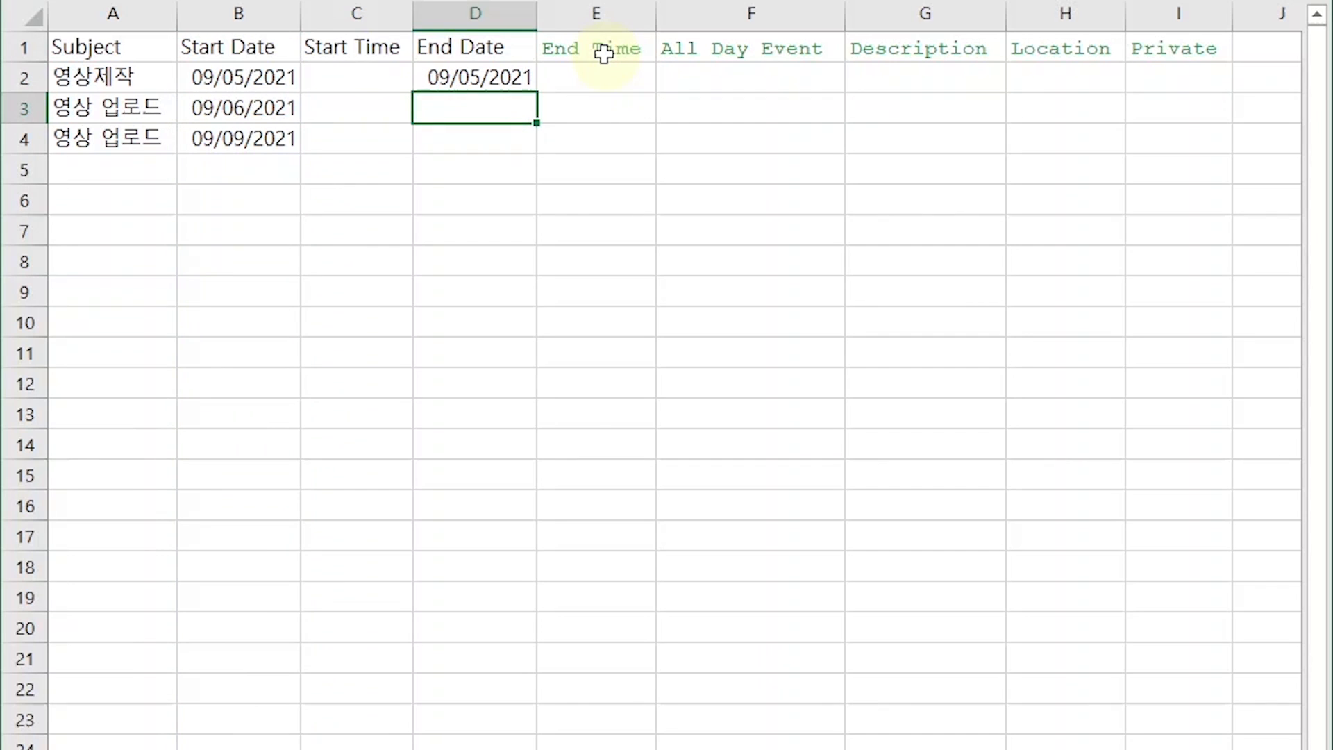
pyautogui.click(479, 74)
pyautogui.press('Delete')
# Step: Enter the start time 05:45 in cells C3 and C4 for the two 영상 업로드 events
pyautogui.click(365, 77)
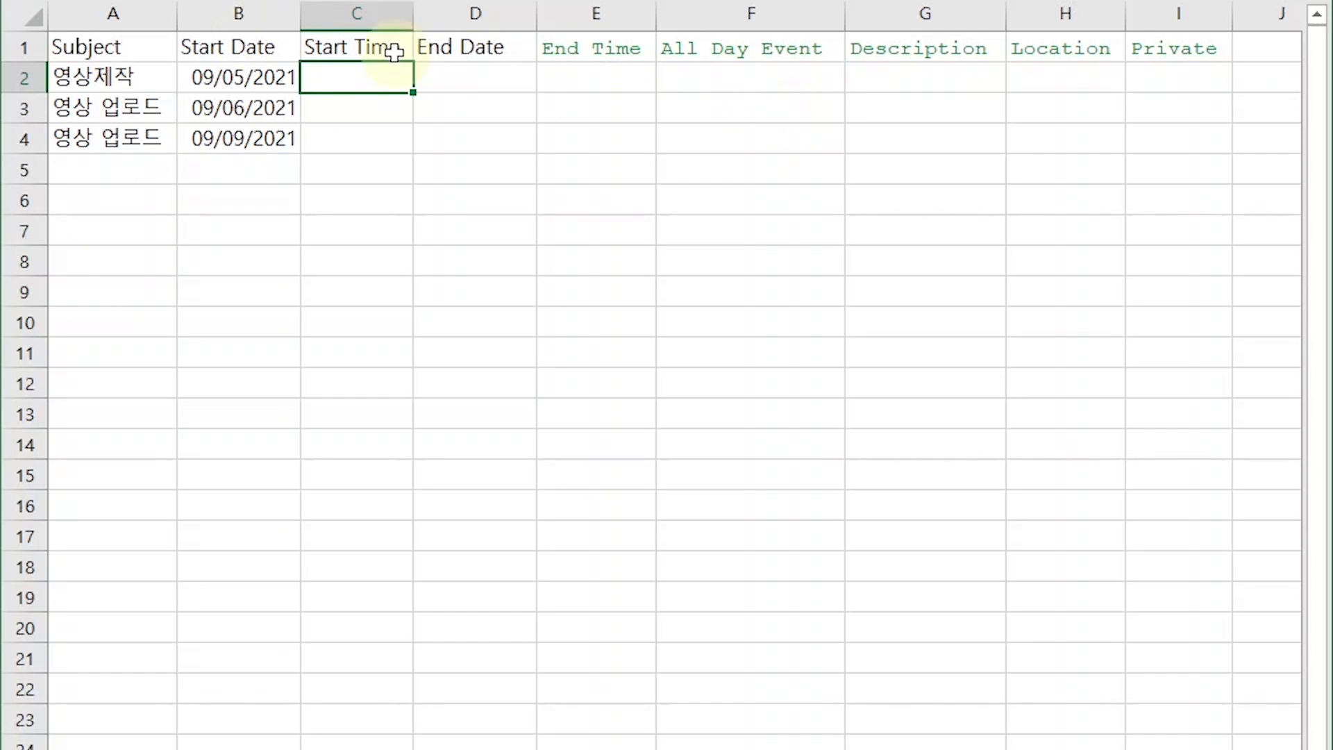
pyautogui.click(361, 103)
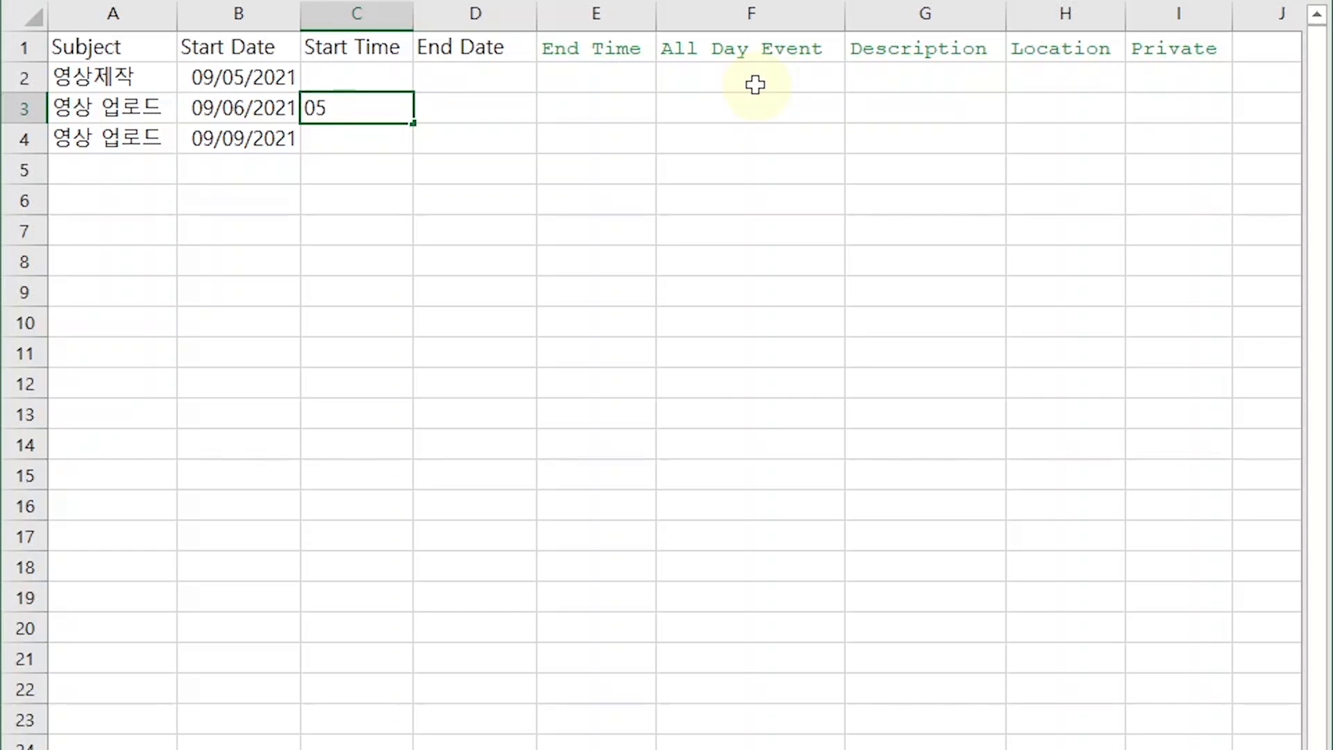
pyautogui.press('Return')
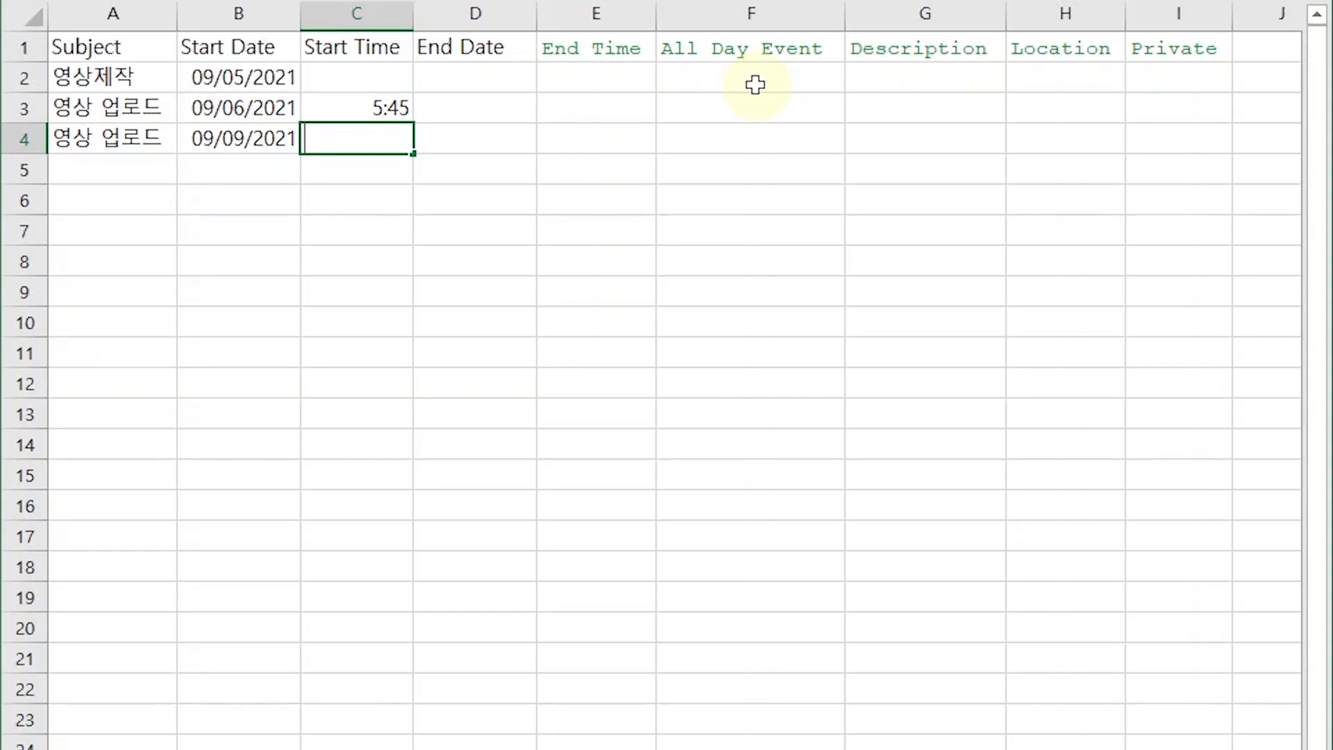
pyautogui.write('05:45')
pyautogui.press('Return')
# Step: Apply the 1:30 PM time format to the entire Start Time column (C)
pyautogui.click(374, 105)
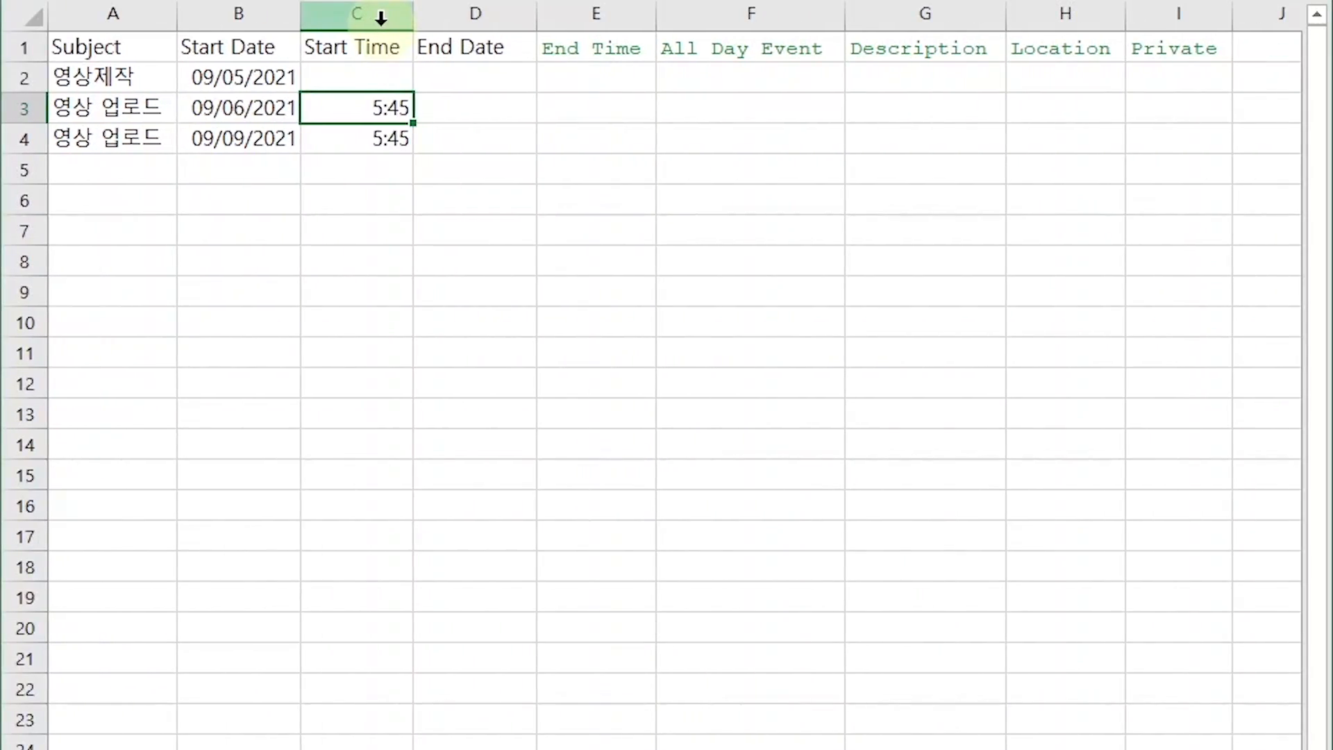
pyautogui.click(380, 19)
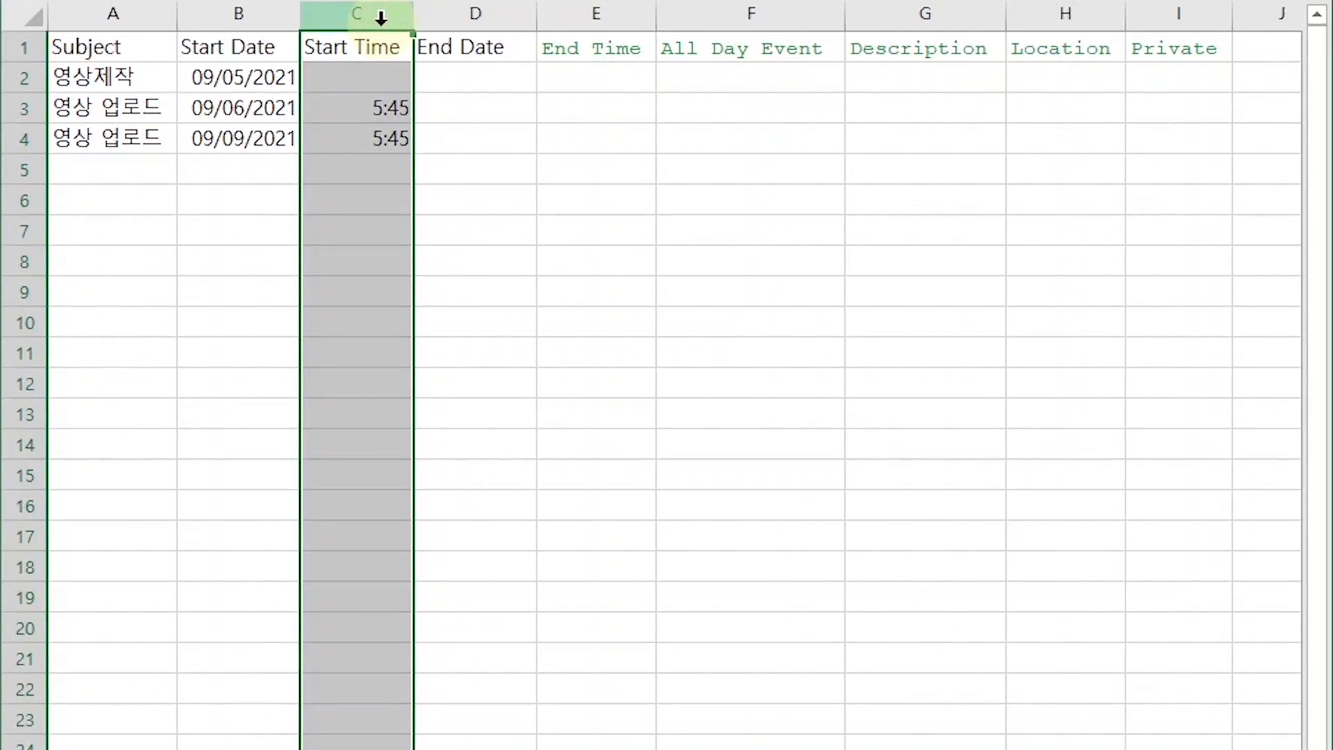
pyautogui.hotkey('ctrl', '1')
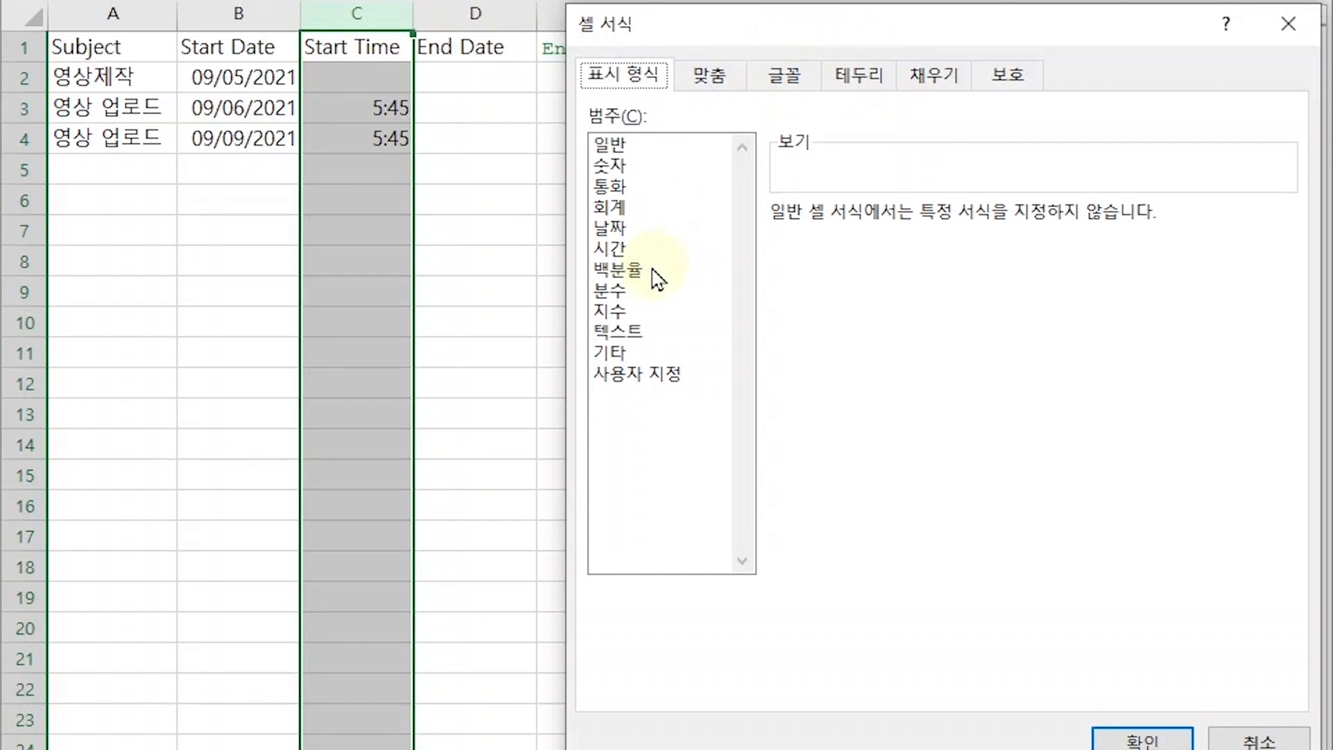
pyautogui.click(608, 248)
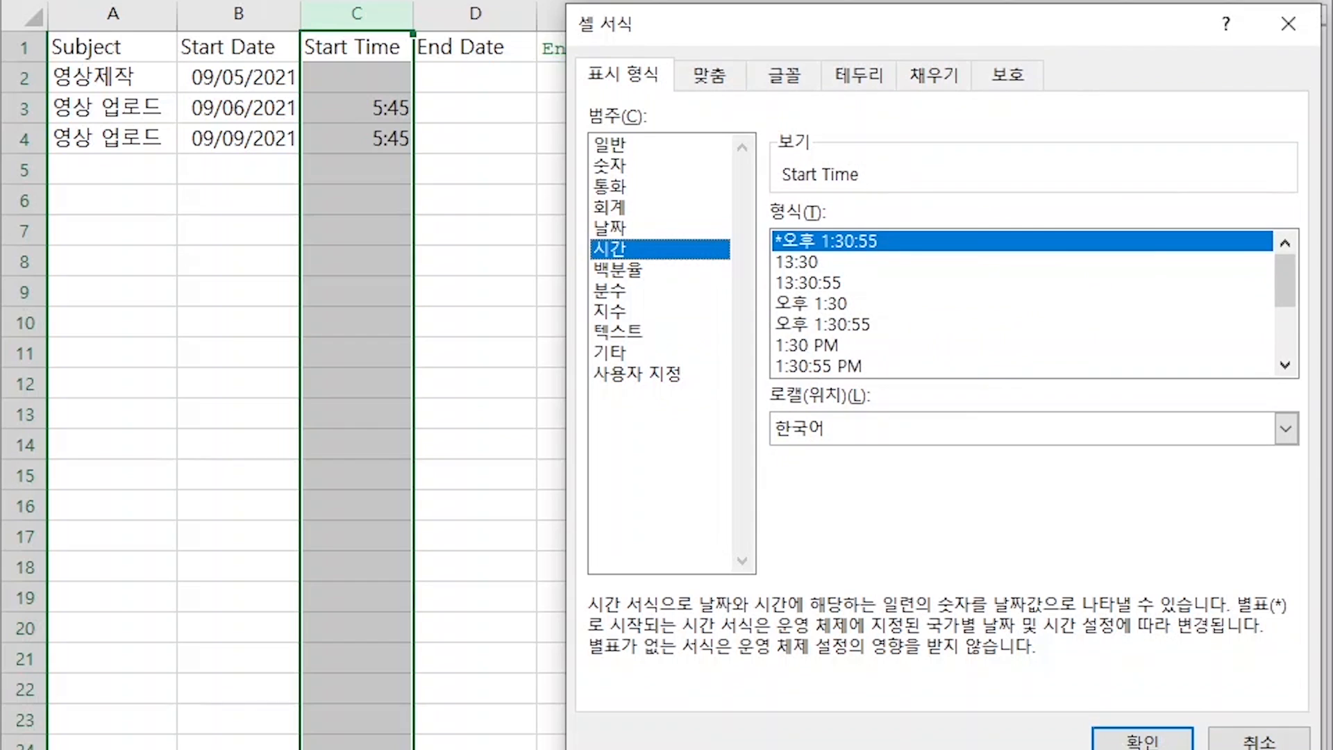
pyautogui.click(824, 346)
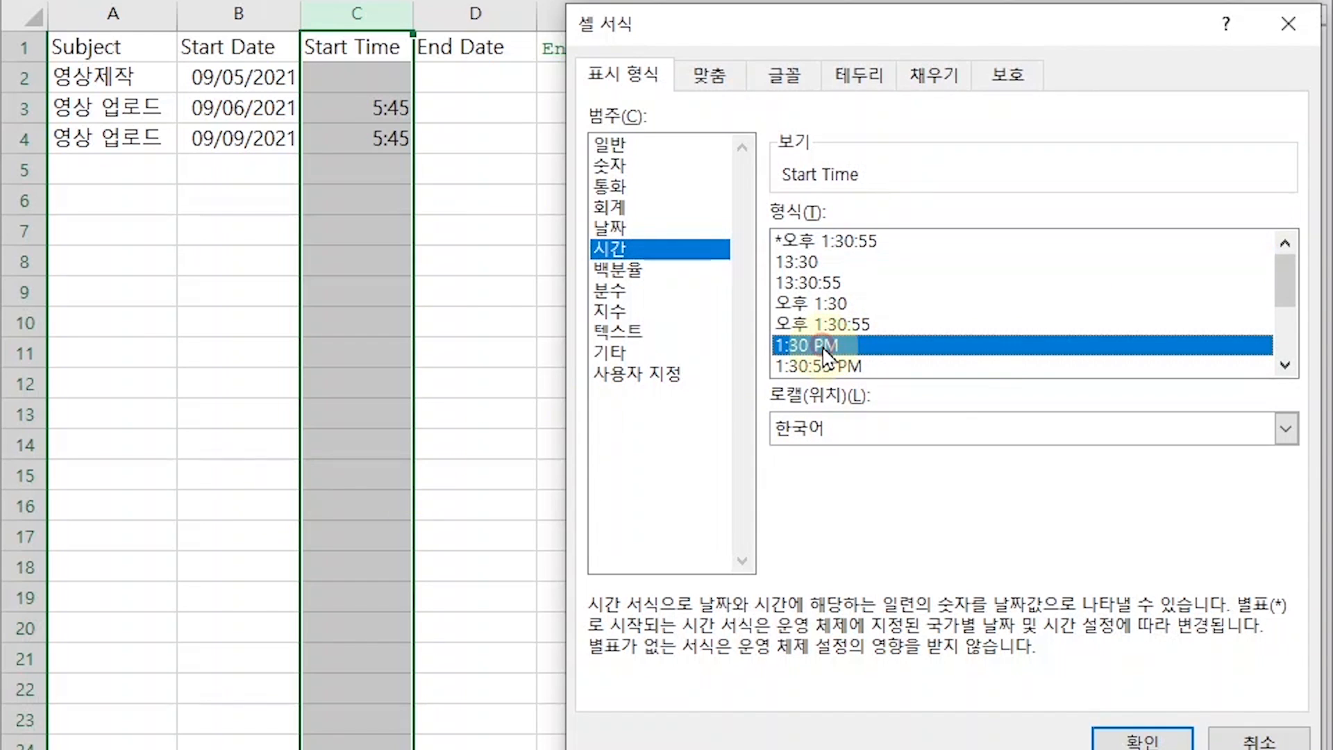
pyautogui.click(1163, 737)
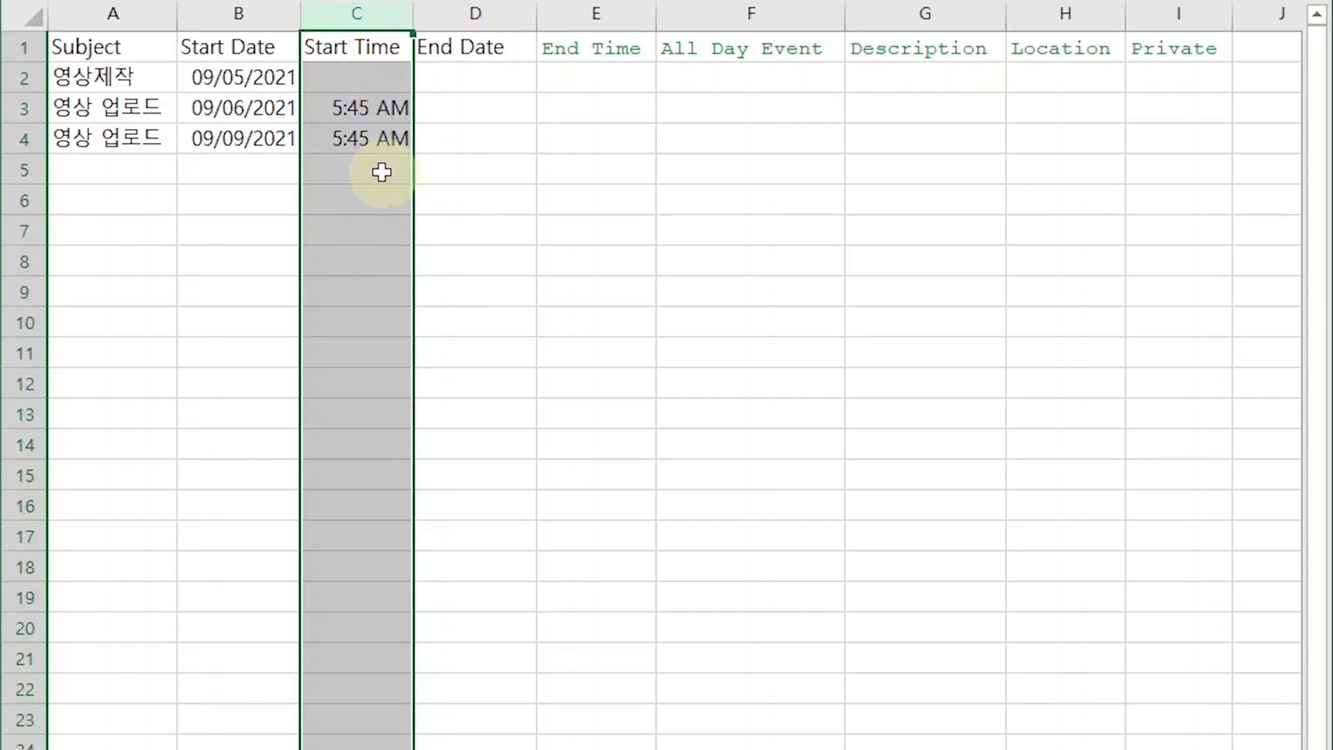
# Step: Copy only the cell formatting of the Start Time column onto the End Time column (E) and end the copy mode
pyautogui.hotkey('ctrl', 'c')
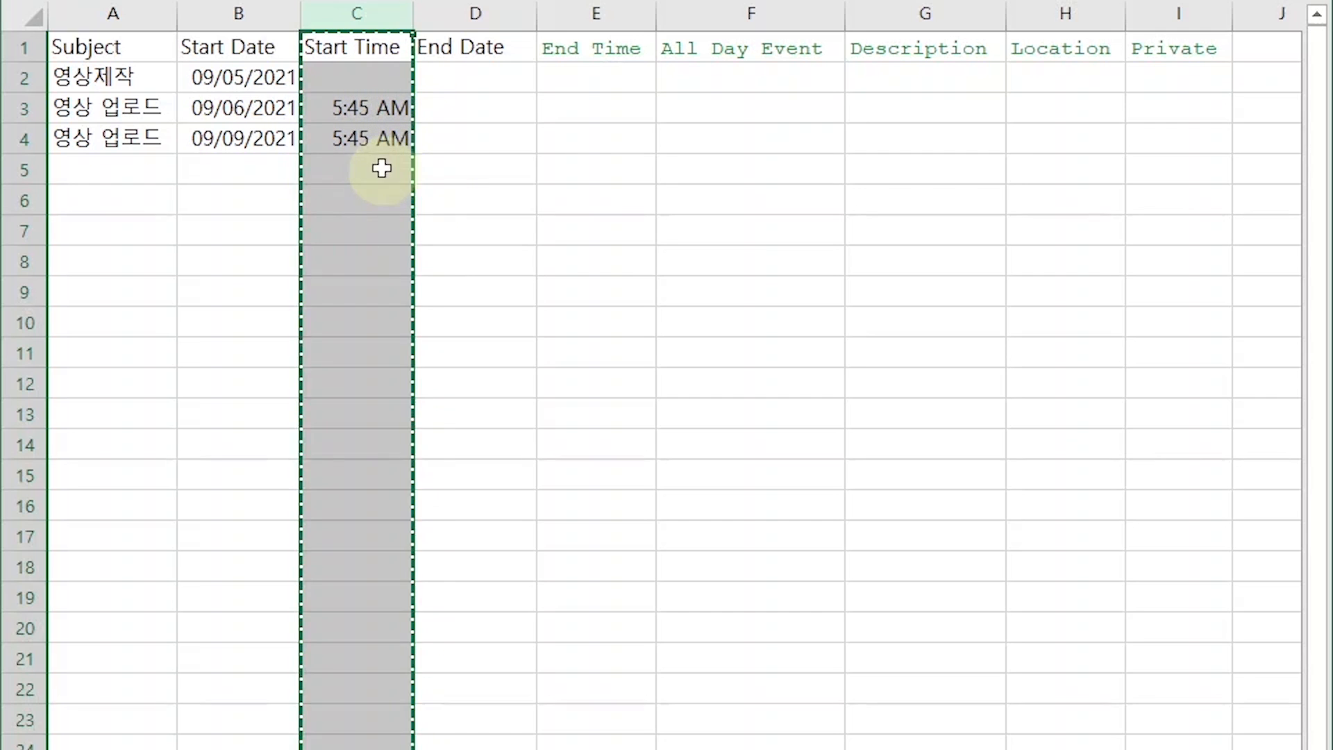
pyautogui.click(612, 14)
pyautogui.rightClick(611, 14)
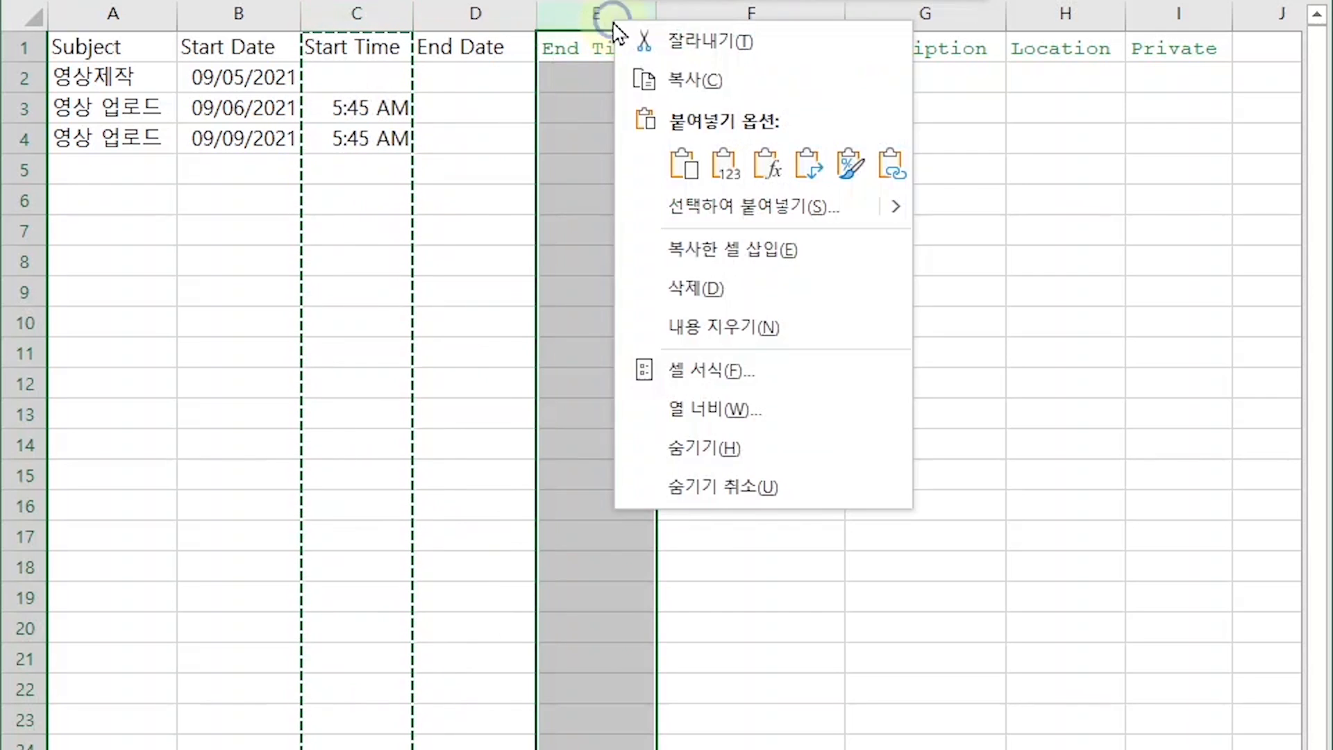
pyautogui.click(721, 208)
pyautogui.click(497, 112)
pyautogui.click(767, 417)
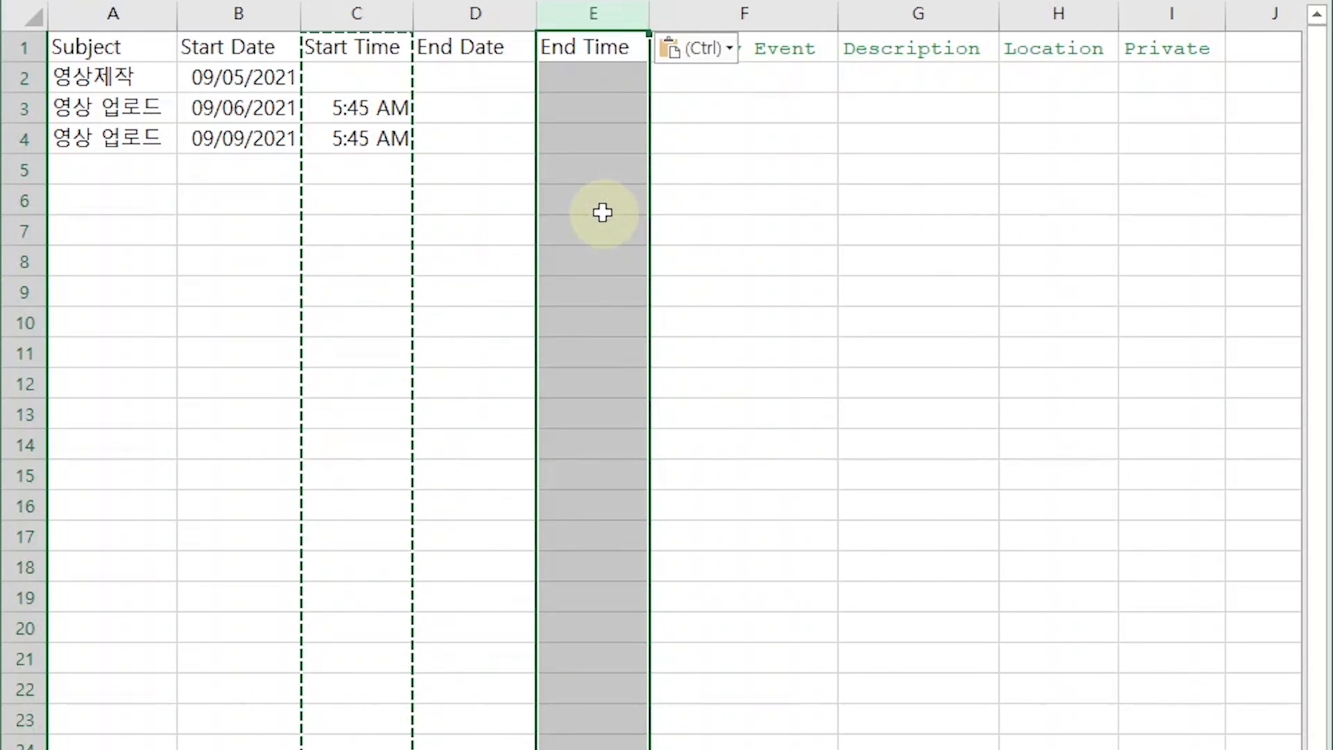
pyautogui.click(571, 187)
pyautogui.click(506, 104)
pyautogui.press('Escape')
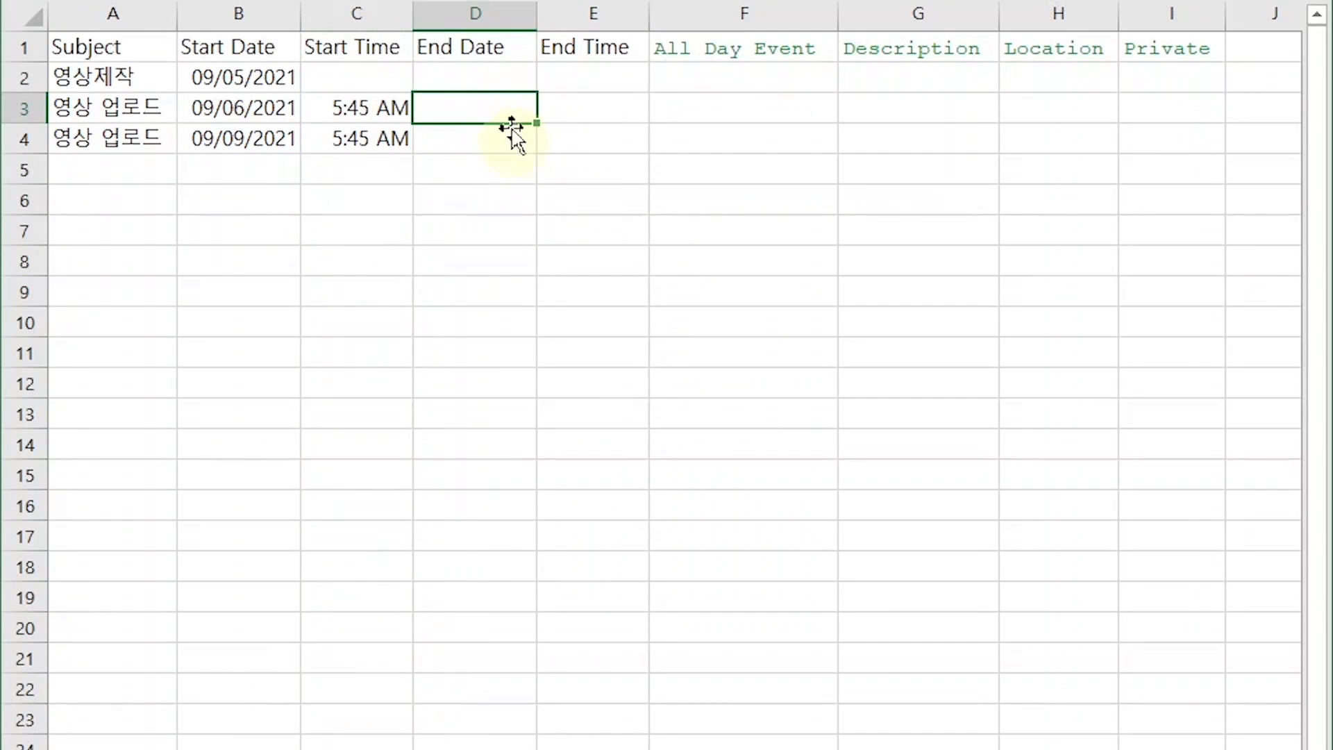
# Step: Copy the start dates and times in B3:C4 into the End Date and End Time cells D3:E4
pyautogui.click(217, 108)
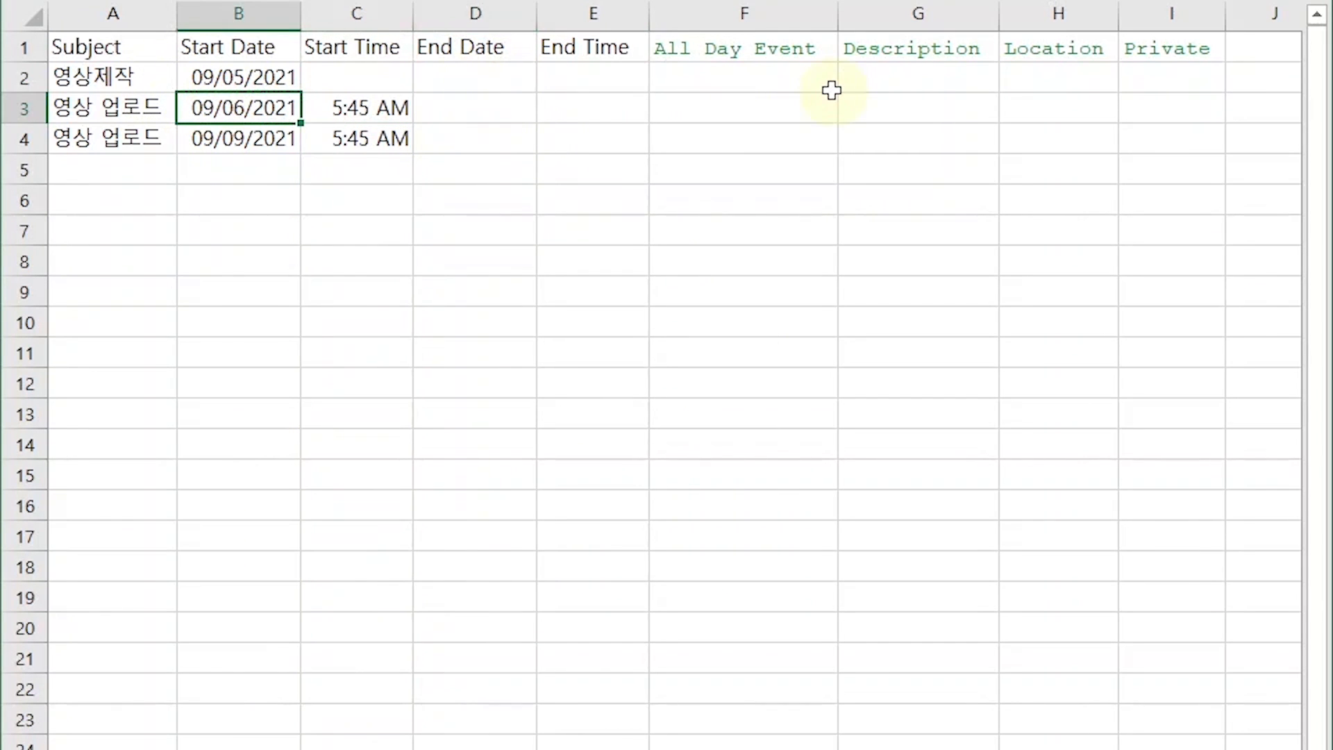
pyautogui.hotkey('shift', 'Right')
pyautogui.hotkey('shift', 'Down')
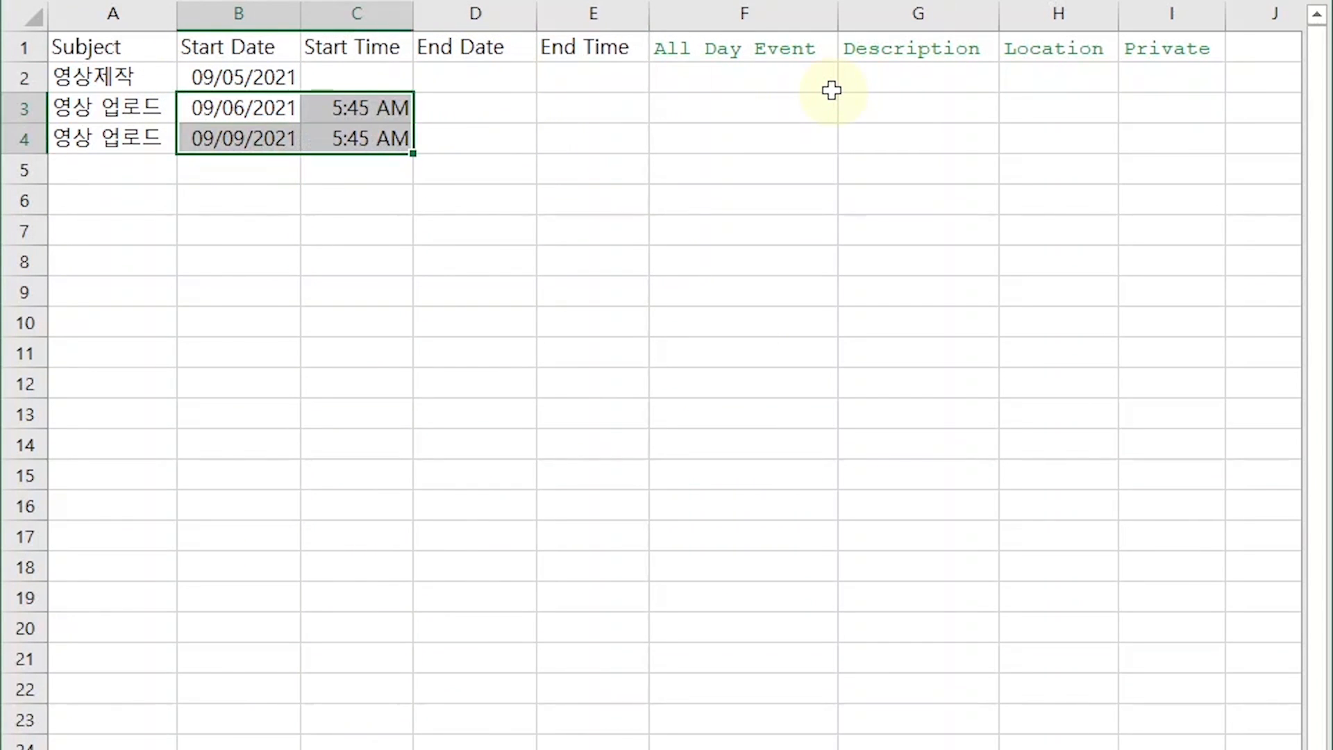
pyautogui.hotkey('ctrl', 'c')
pyautogui.click(467, 111)
pyautogui.hotkey('ctrl', 'v')
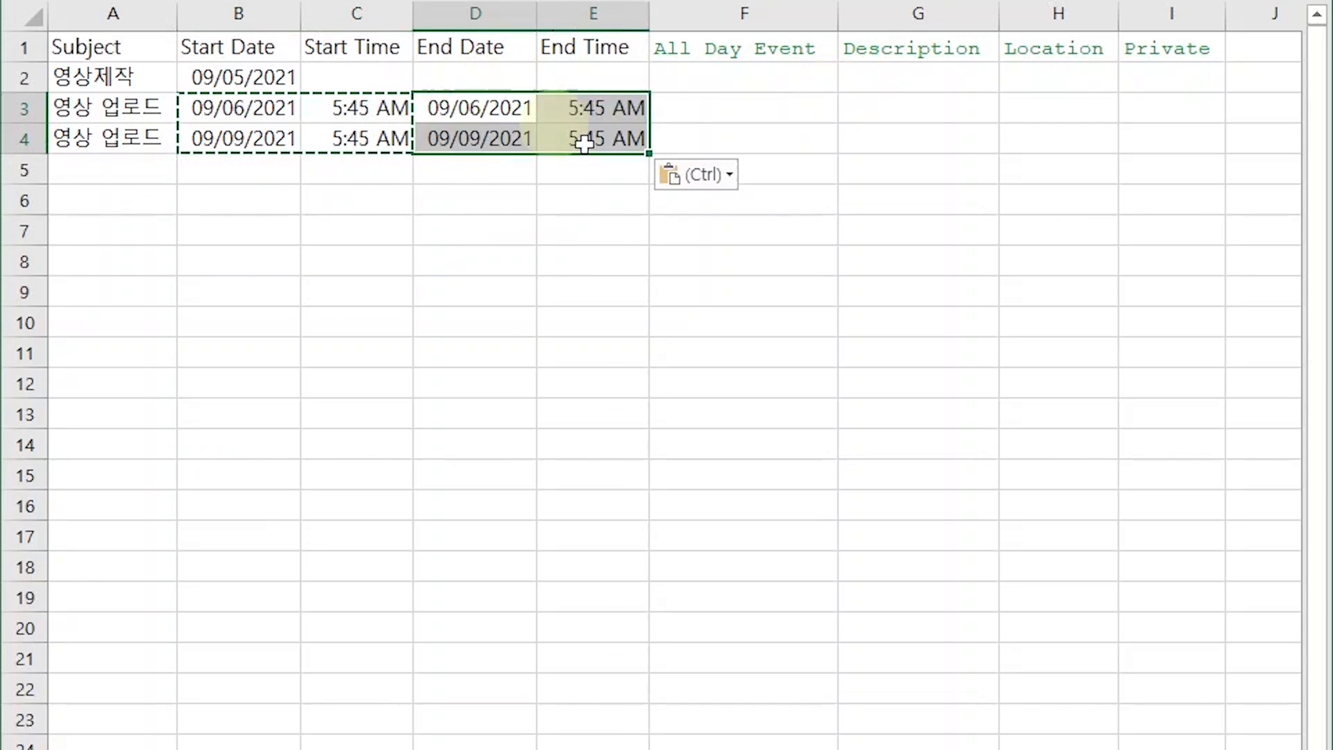
# Step: Set the end times in E3 and E4 to 6:00
pyautogui.click(580, 109)
pyautogui.write('6:00')
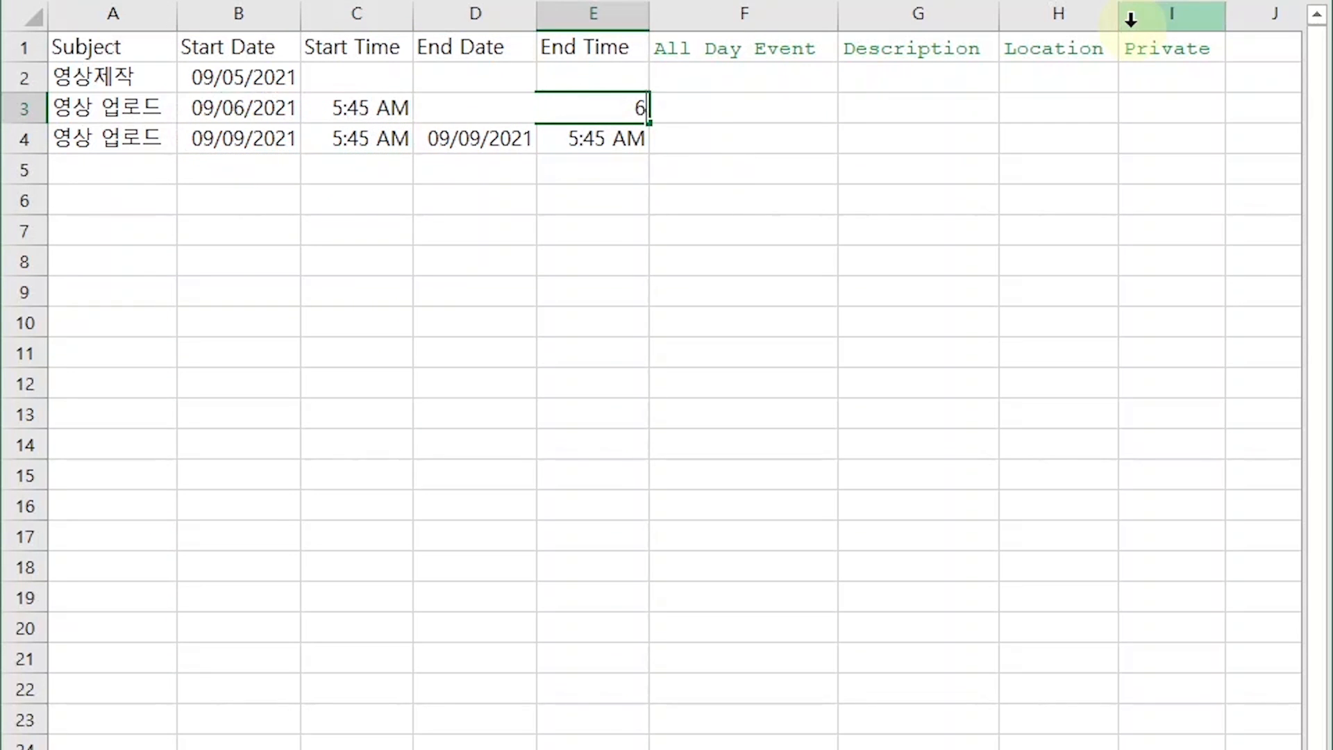
pyautogui.press('Return')
pyautogui.write('6:00')
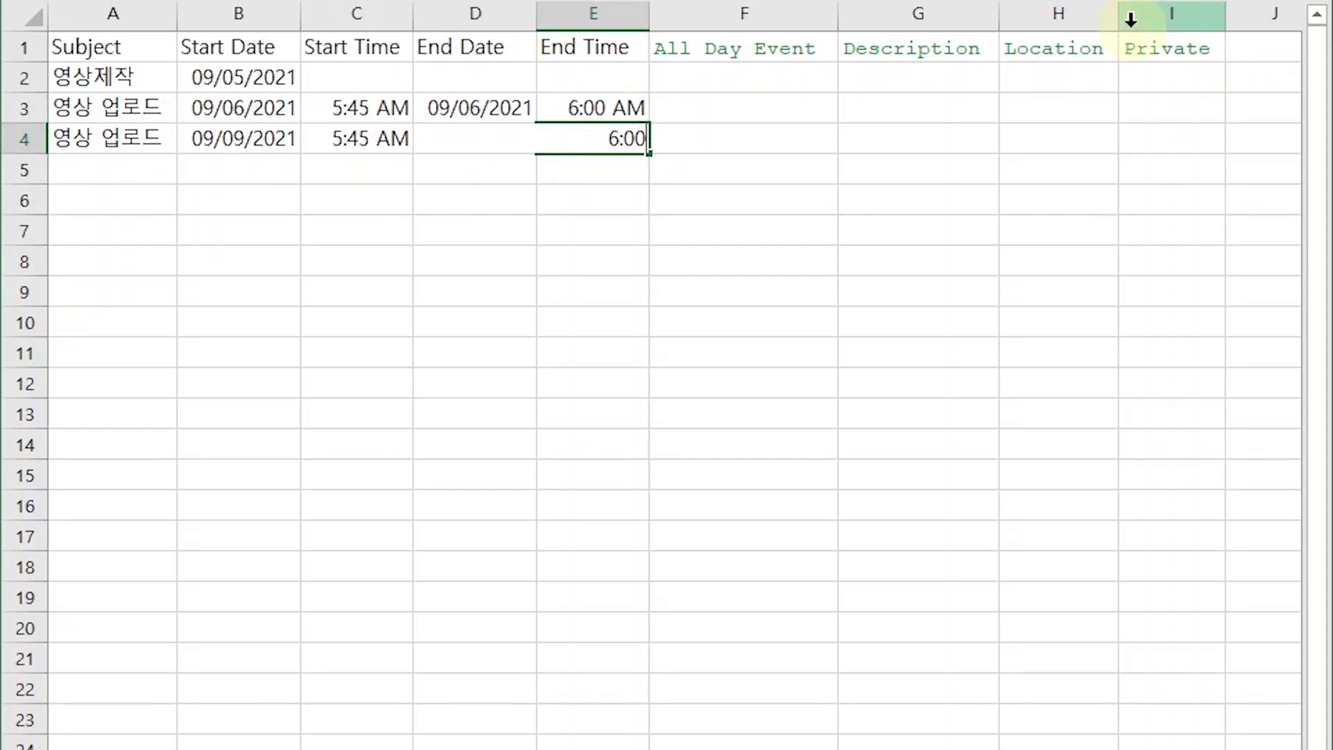
pyautogui.press('Return')
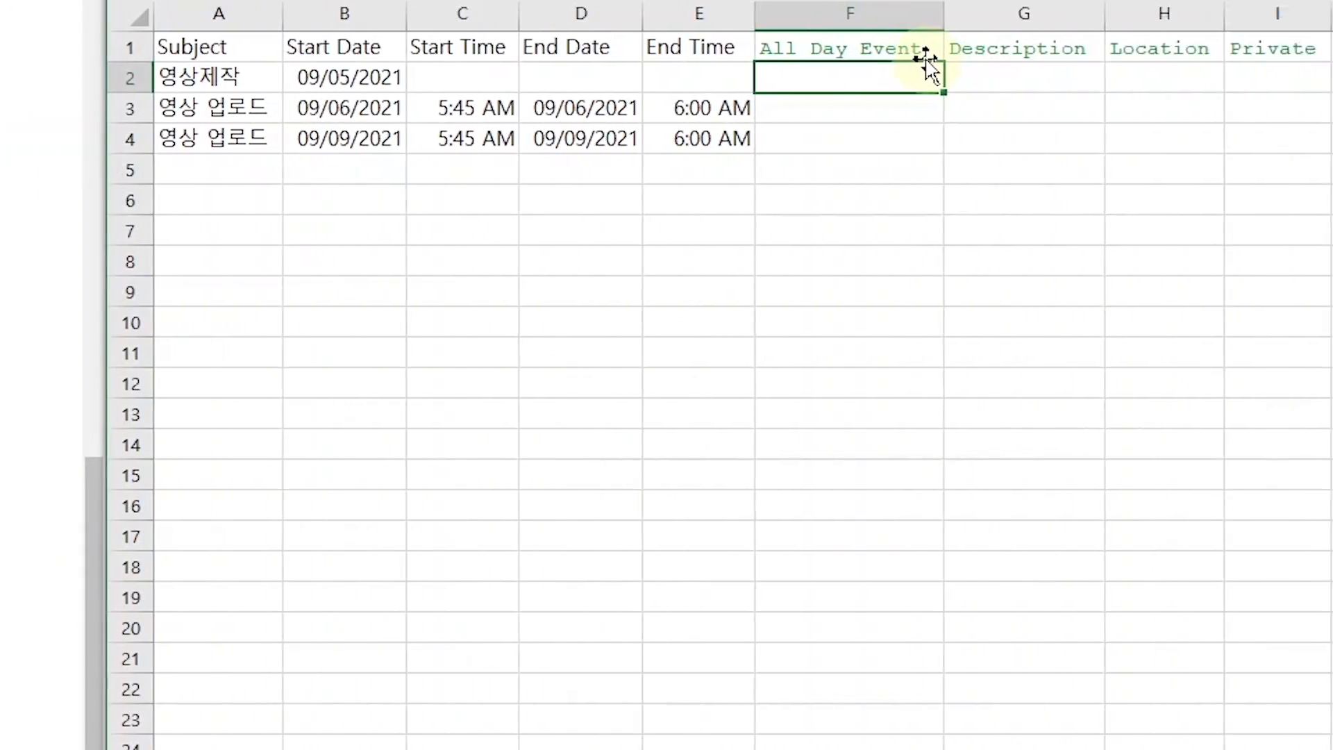
# Step: Fill the All Day Event column with True in F2 and False in F3 and F4
pyautogui.write('True')
pyautogui.press('Return')
pyautogui.write('False')
pyautogui.press('Return')
pyautogui.write('Fas')
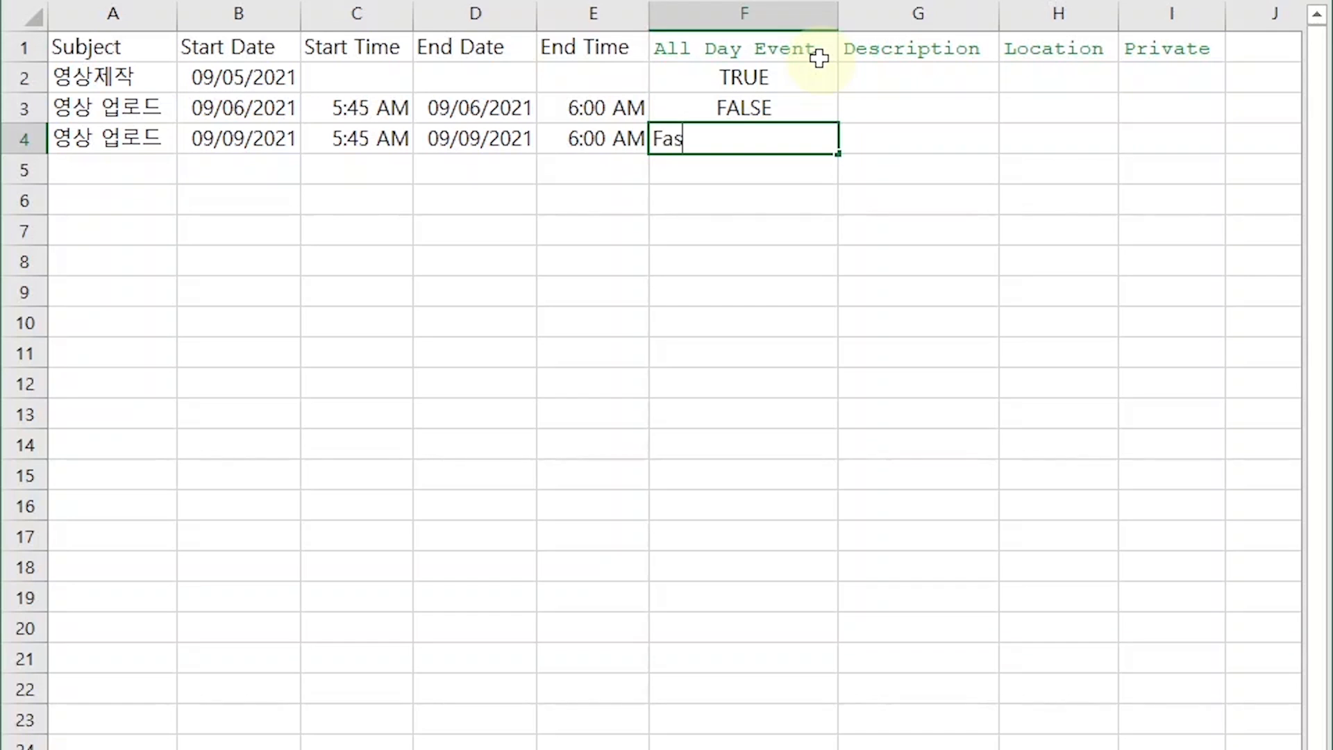
pyautogui.press('BackSpace')
pyautogui.write('lse')
pyautogui.press('Return')
# Step: Enter the descriptions 9월 2주 영상제작, 구글 캘린더 and PDF 표읽기 in cells G2 to G4
pyautogui.press('Up')
pyautogui.press('Right')
pyautogui.press('Up')
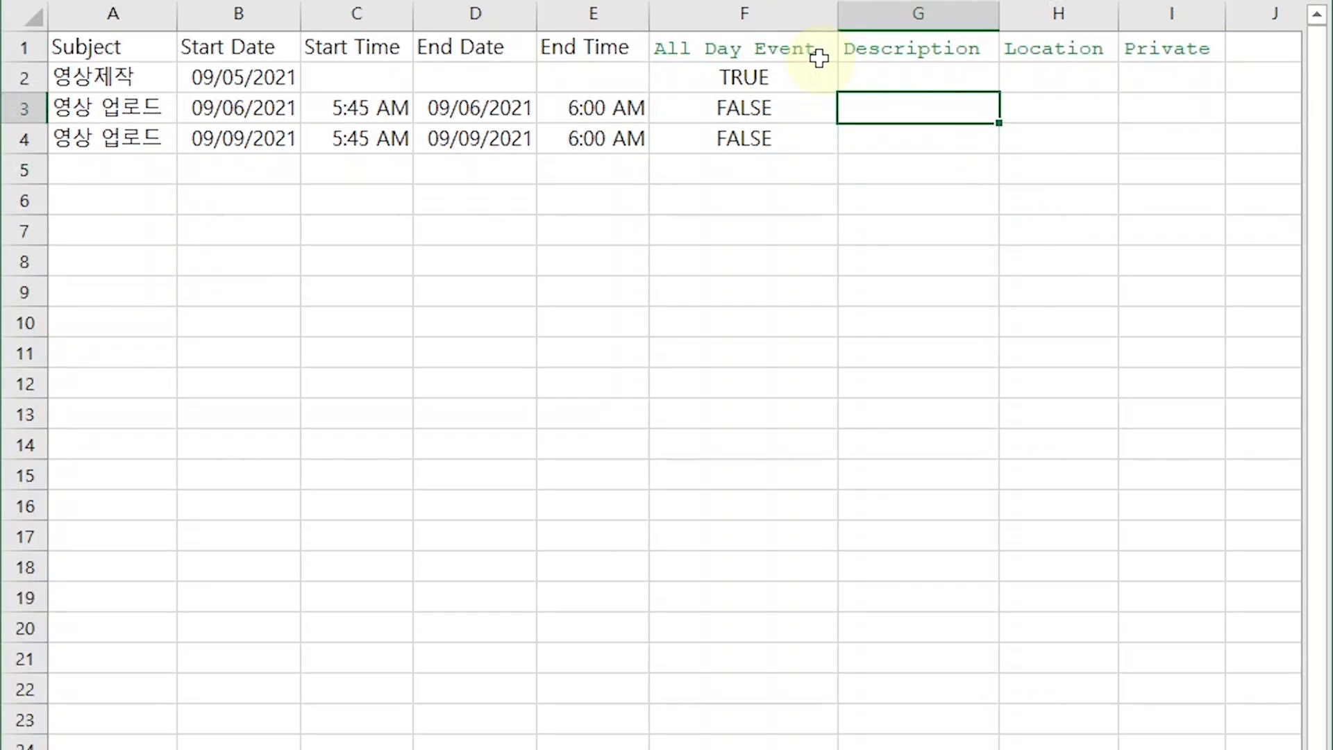
pyautogui.press('Up')
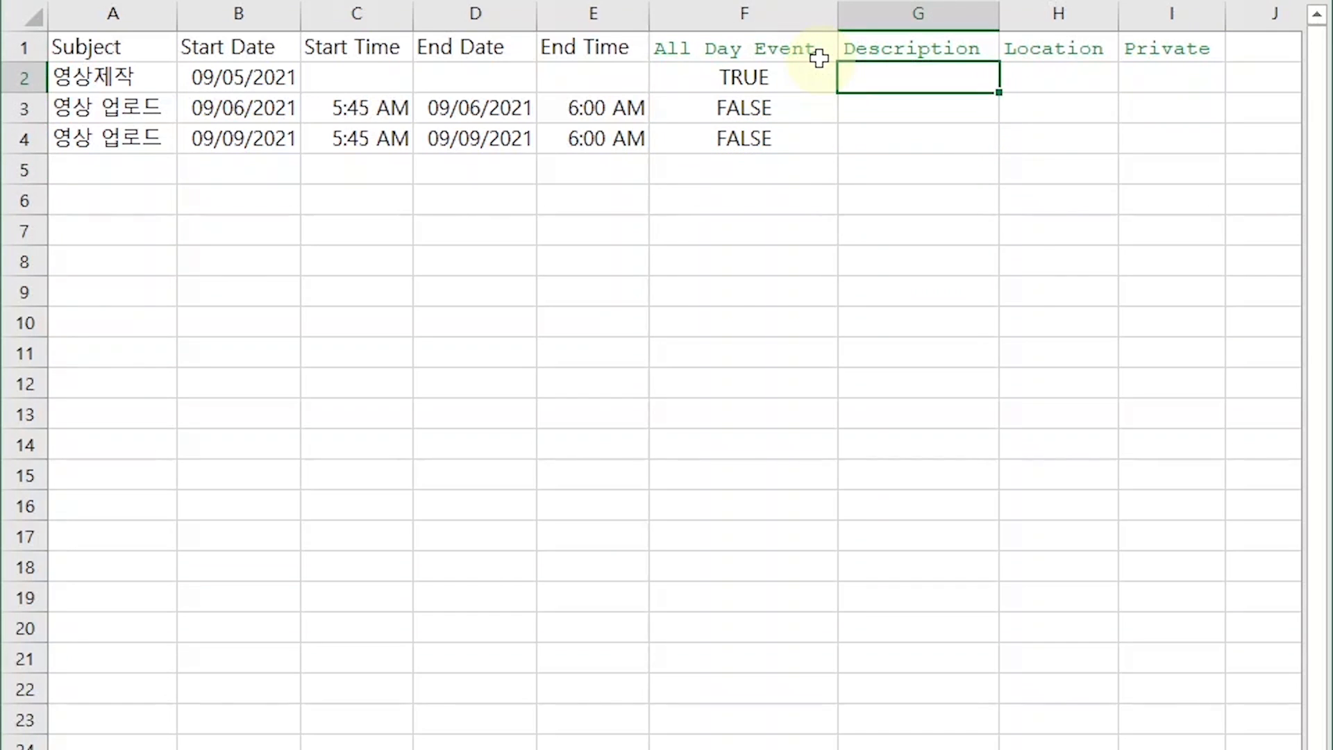
pyautogui.write('9dnjf 2주 영상제')
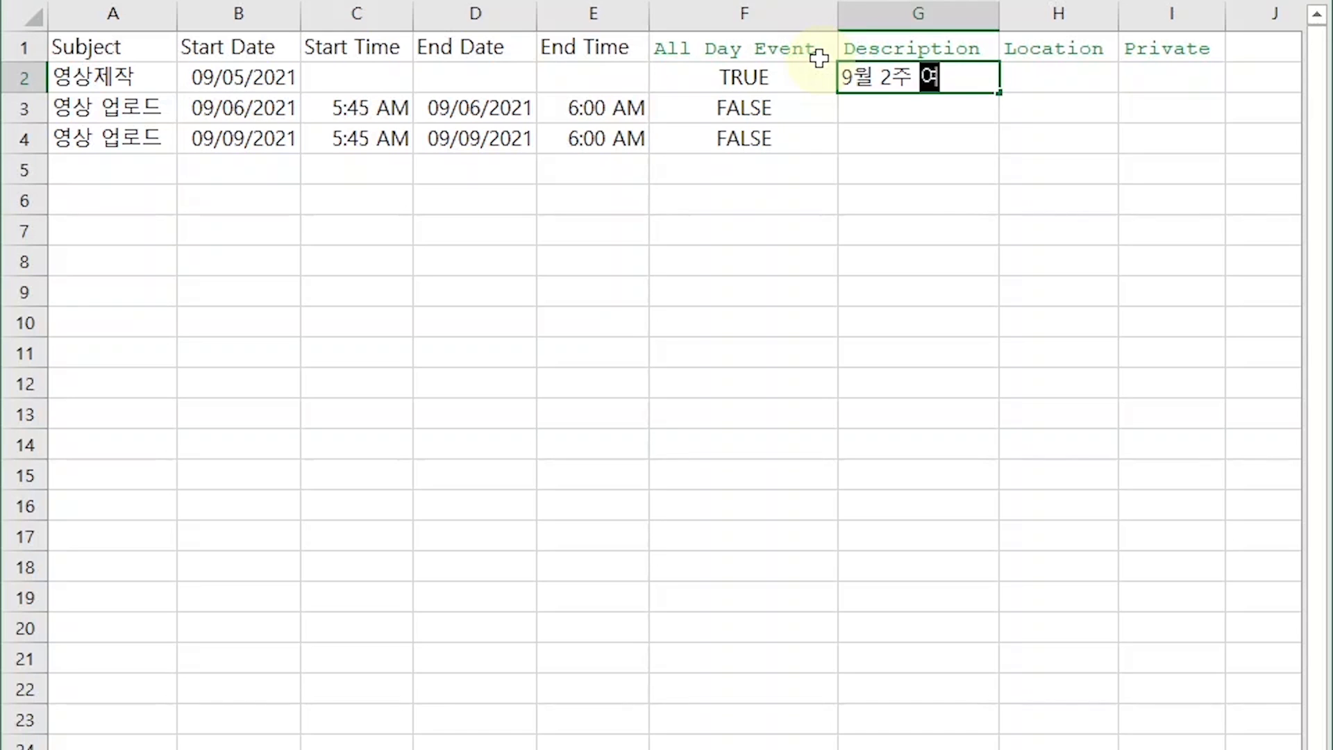
pyautogui.write('작')
pyautogui.press('Return')
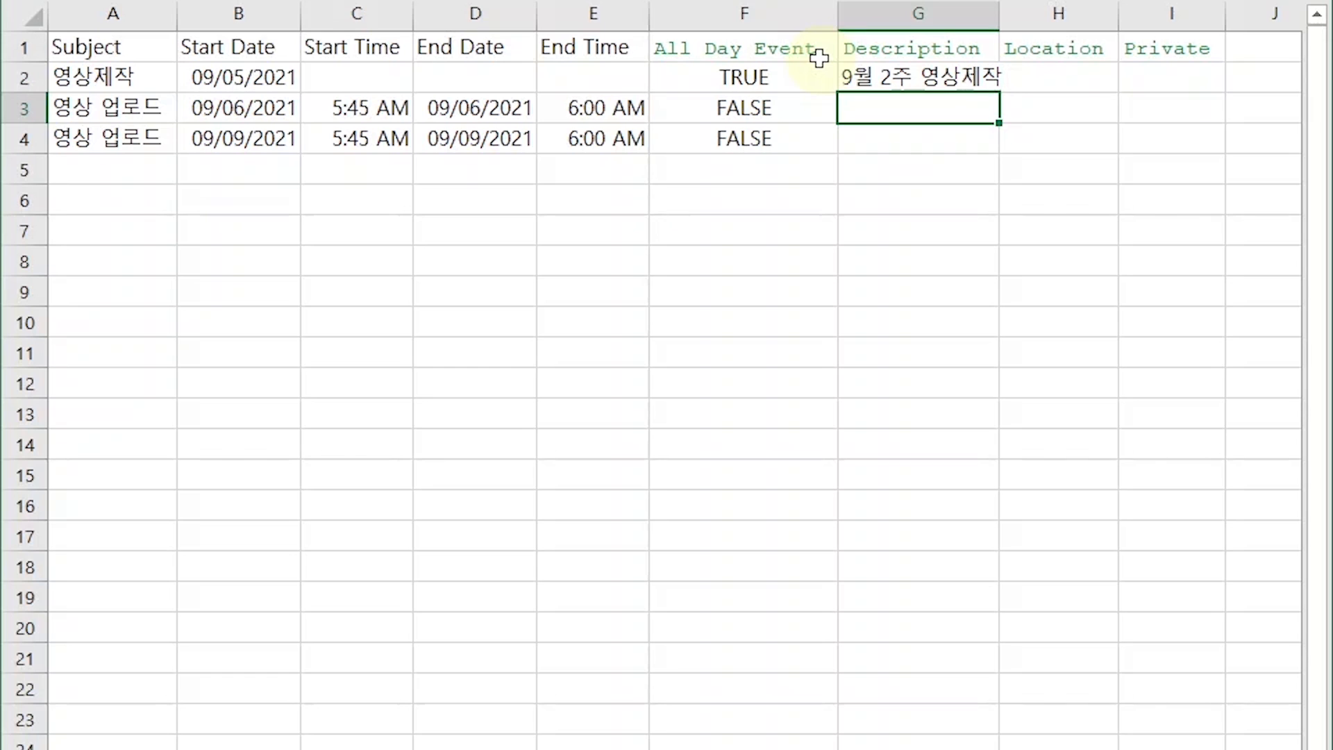
pyautogui.write('구글 캘린더')
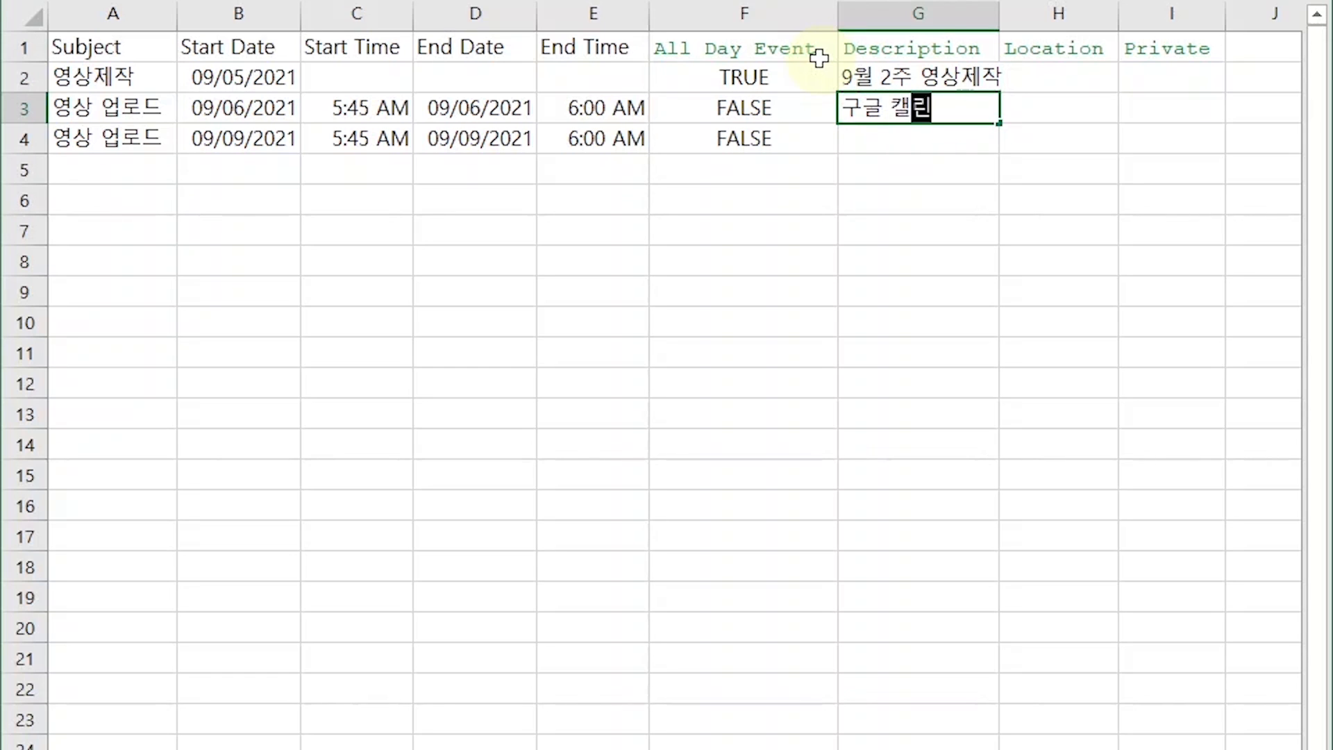
pyautogui.press('Return')
pyautogui.write('PDF 표읽기')
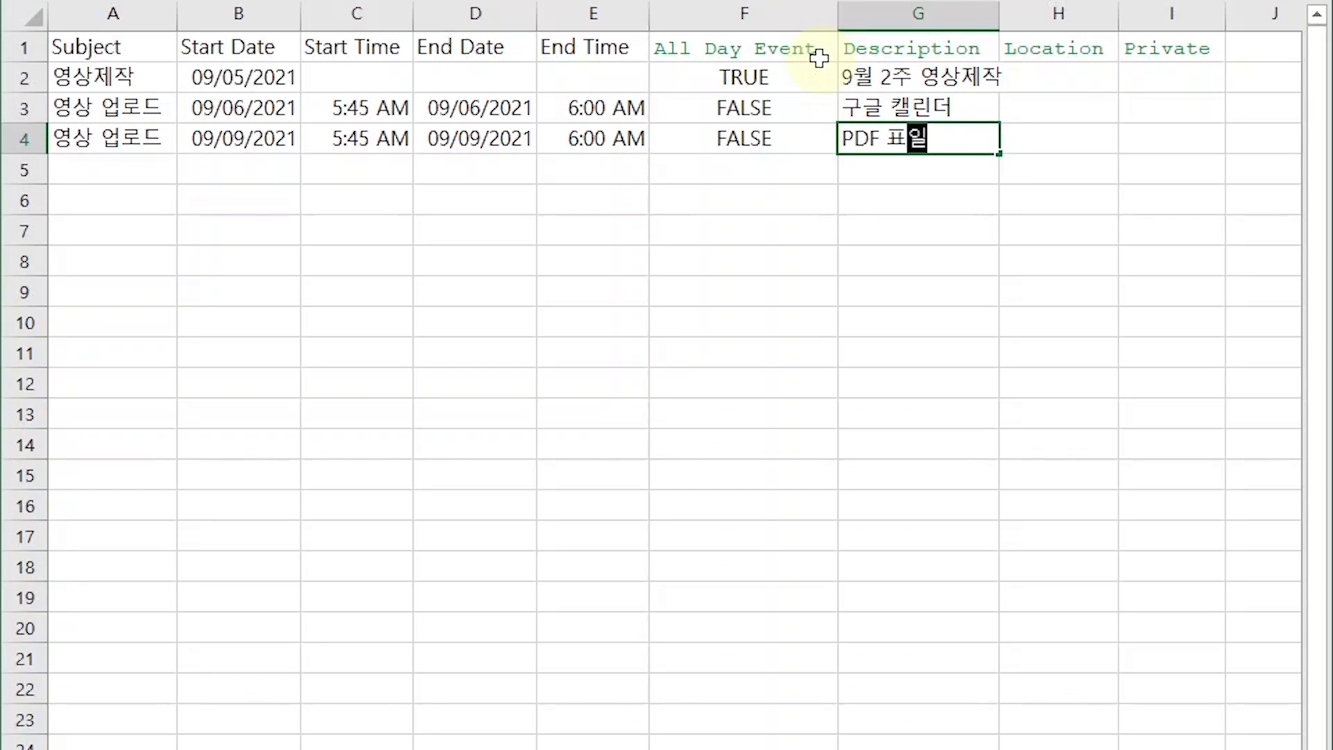
pyautogui.press('Return')
# Step: Enter the locations 우리집 in H2 and Youtube in H3 and H4
pyautogui.press('Up')
pyautogui.press('Right')
pyautogui.press('Up')
pyautogui.press('Up')
pyautogui.write('오')
pyautogui.write('리집')
pyautogui.press('Return')
pyautogui.write('You')
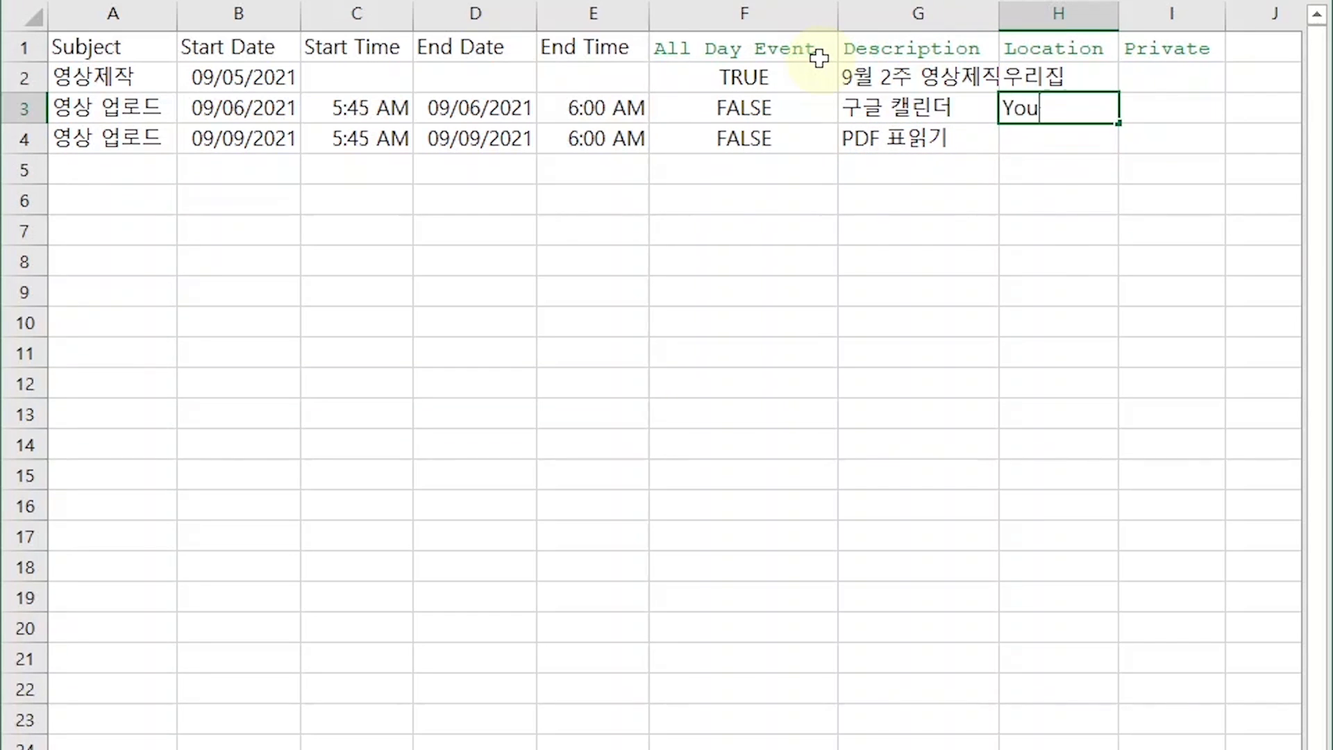
pyautogui.write('tube')
pyautogui.press('Return')
pyautogui.write('Youtube')
pyautogui.press('Return')
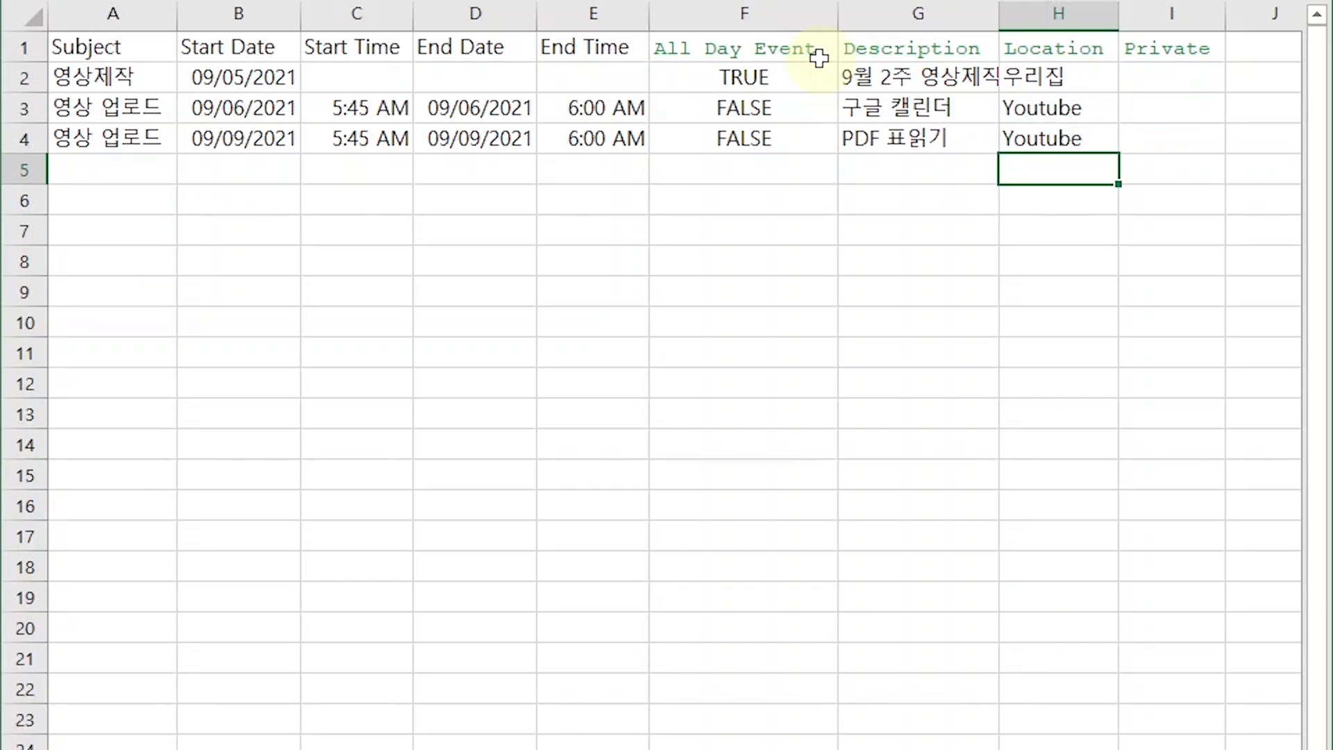
# Step: Enter False in the Private column at I2 and copy it down to I3 and I4
pyautogui.press('Up')
pyautogui.press('Right')
pyautogui.press('Up')
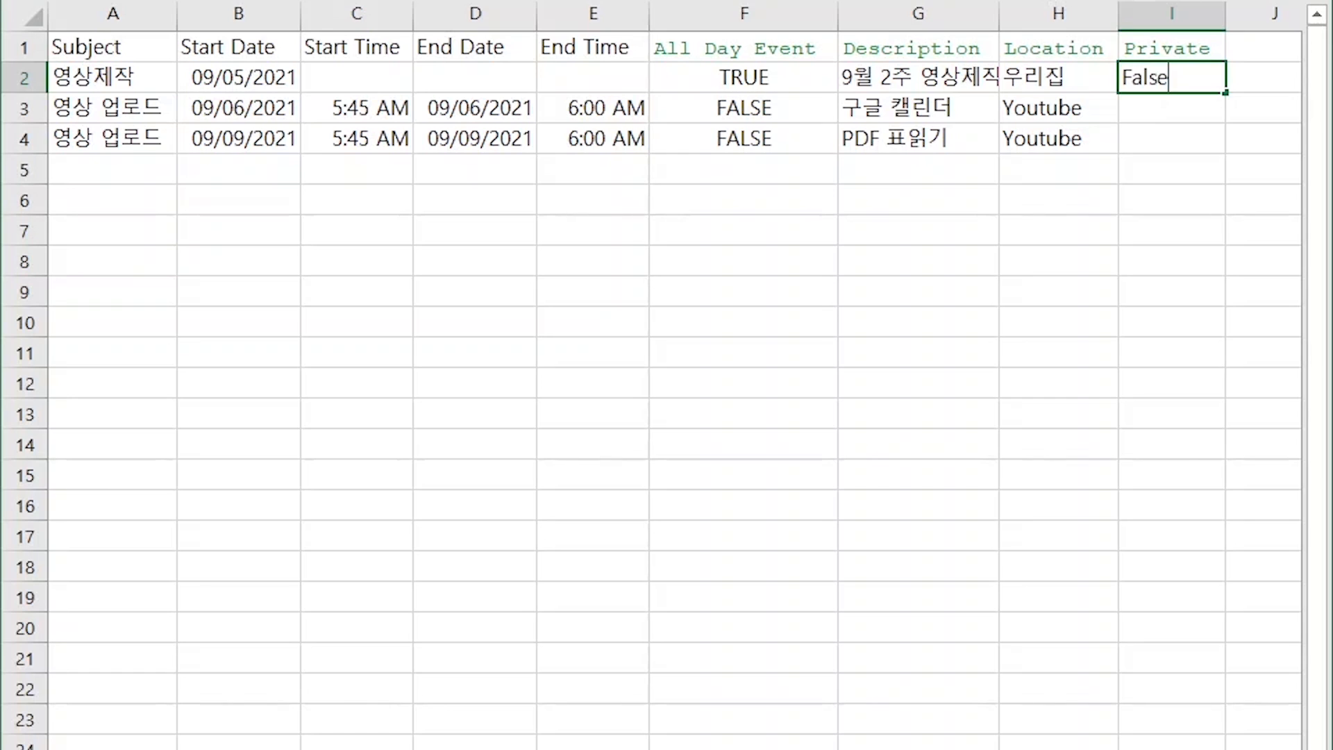
pyautogui.press('Return')
pyautogui.press('Up')
pyautogui.hotkey('ctrl', 'c')
pyautogui.hotkey('shift', 'Down')
pyautogui.hotkey('shift', 'Down')
pyautogui.hotkey('ctrl', 'v')
pyautogui.press('Escape')
pyautogui.press('Up')
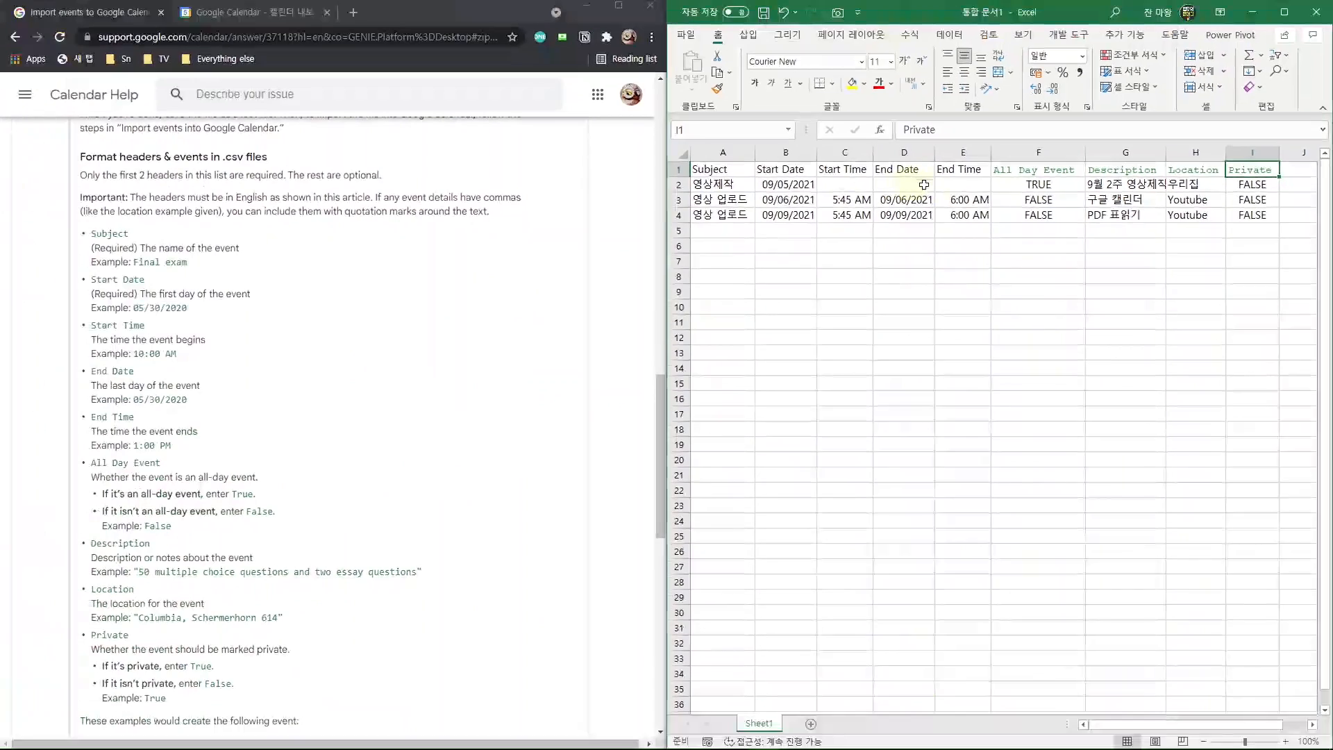
# Step: Save the workbook in the OneDrive Documents folder under the file name 구글Upload양식
pyautogui.hotkey('ctrl', 's')
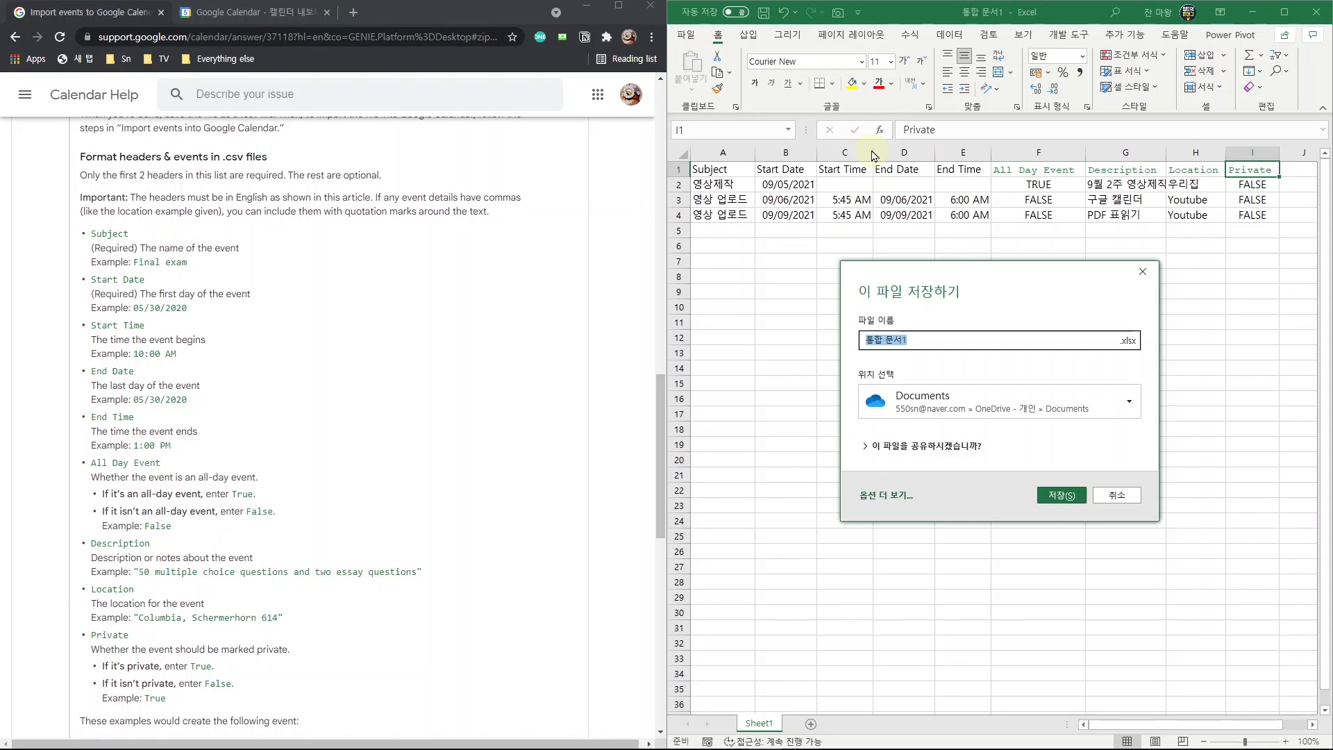
pyautogui.write('구글Up')
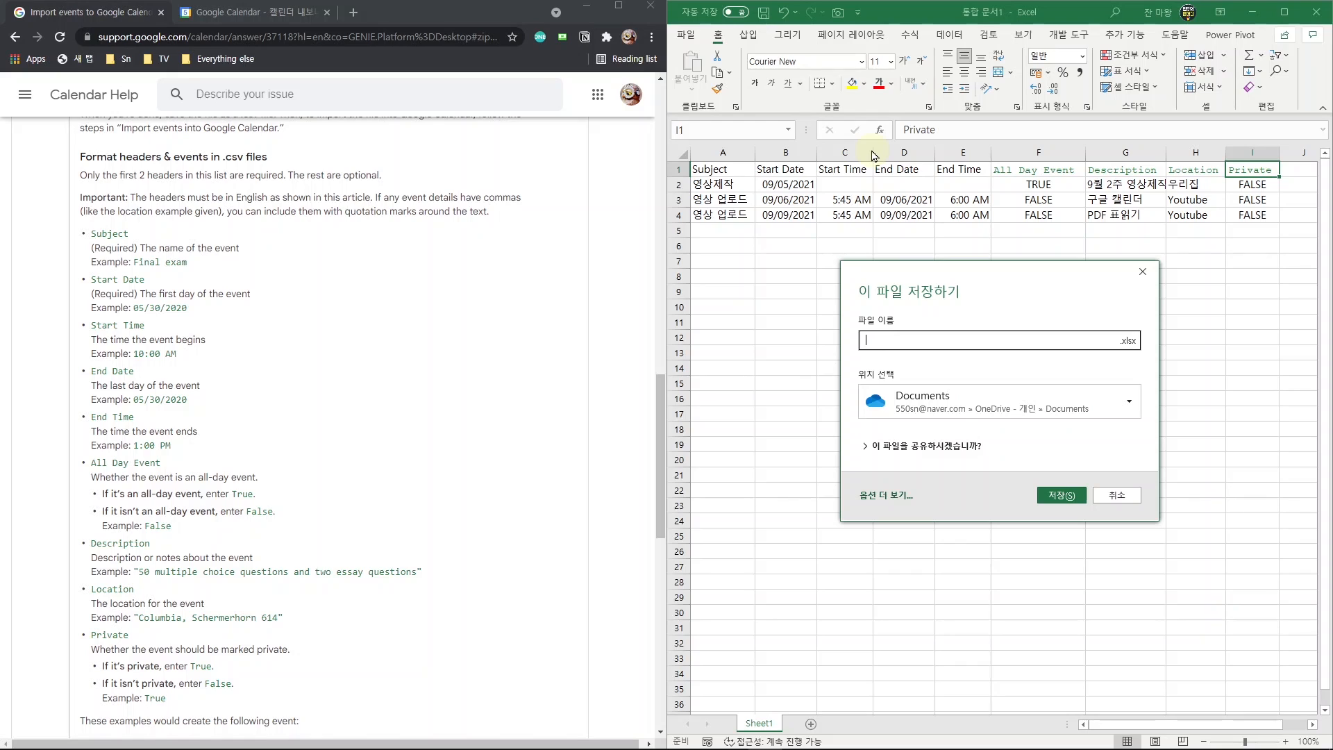
pyautogui.write('load양')
pyautogui.press('Return')
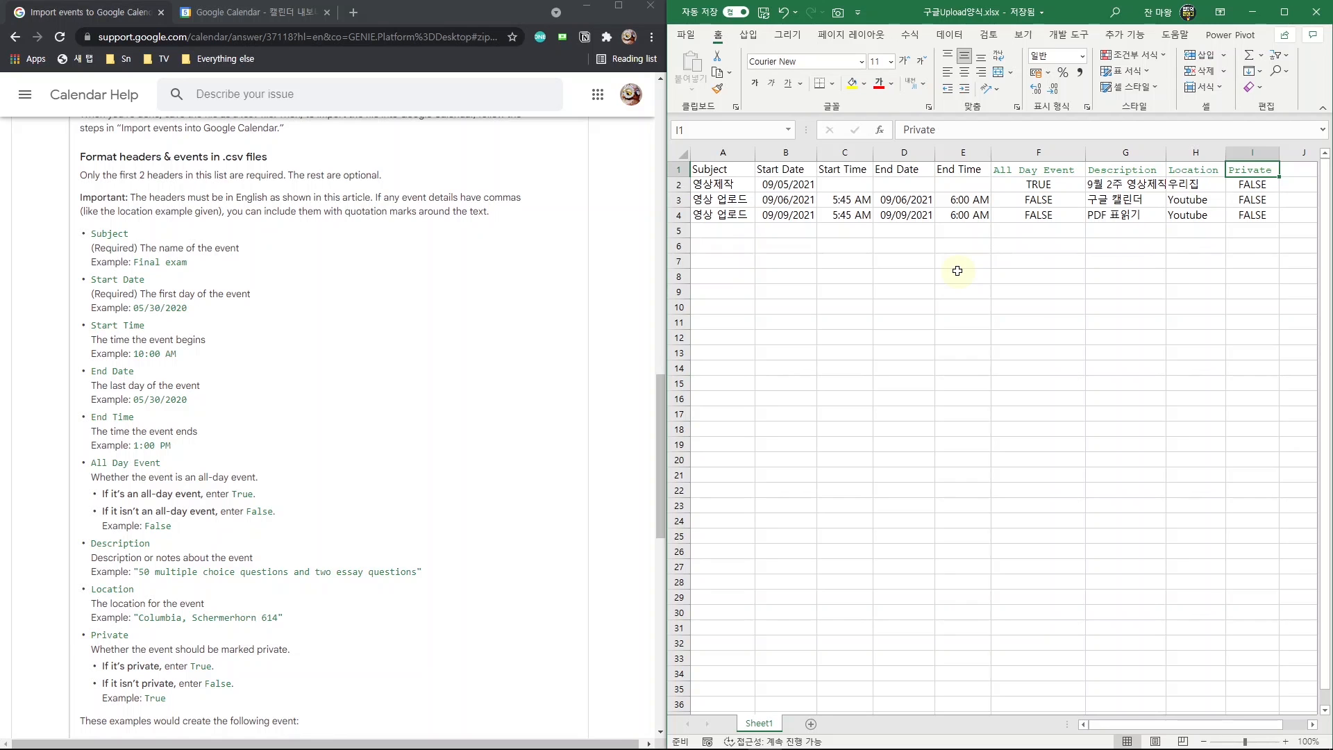
# Step: Save a copy of the workbook as a CSV UTF-8 (comma delimited) file named 9월2주일정
pyautogui.click(685, 34)
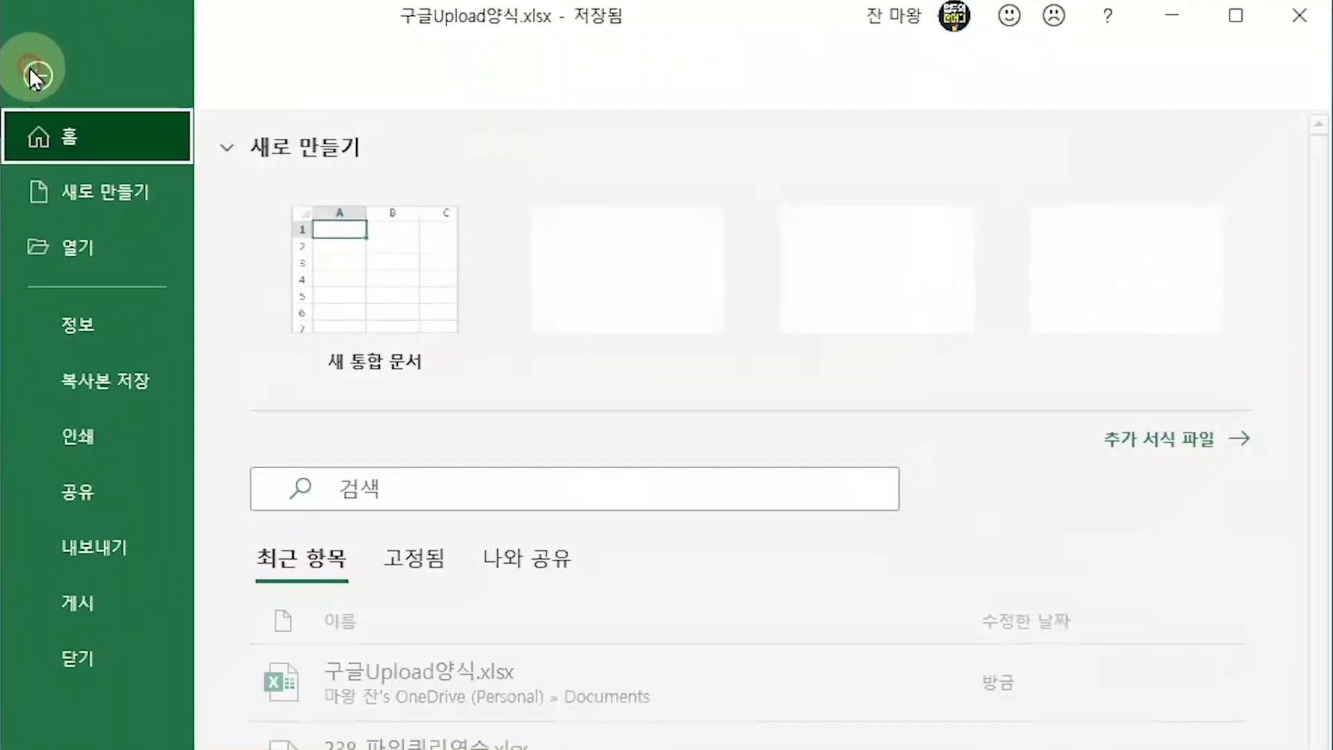
pyautogui.click(722, 193)
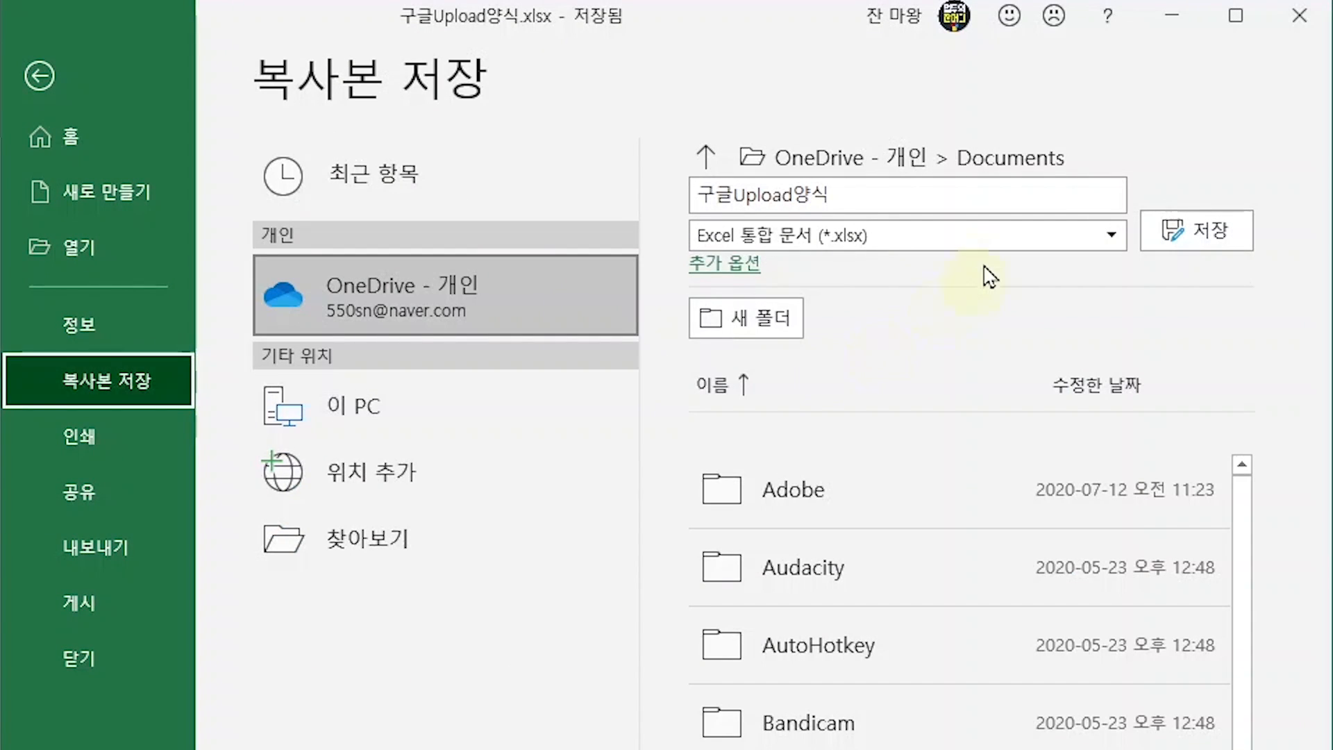
pyautogui.click(911, 260)
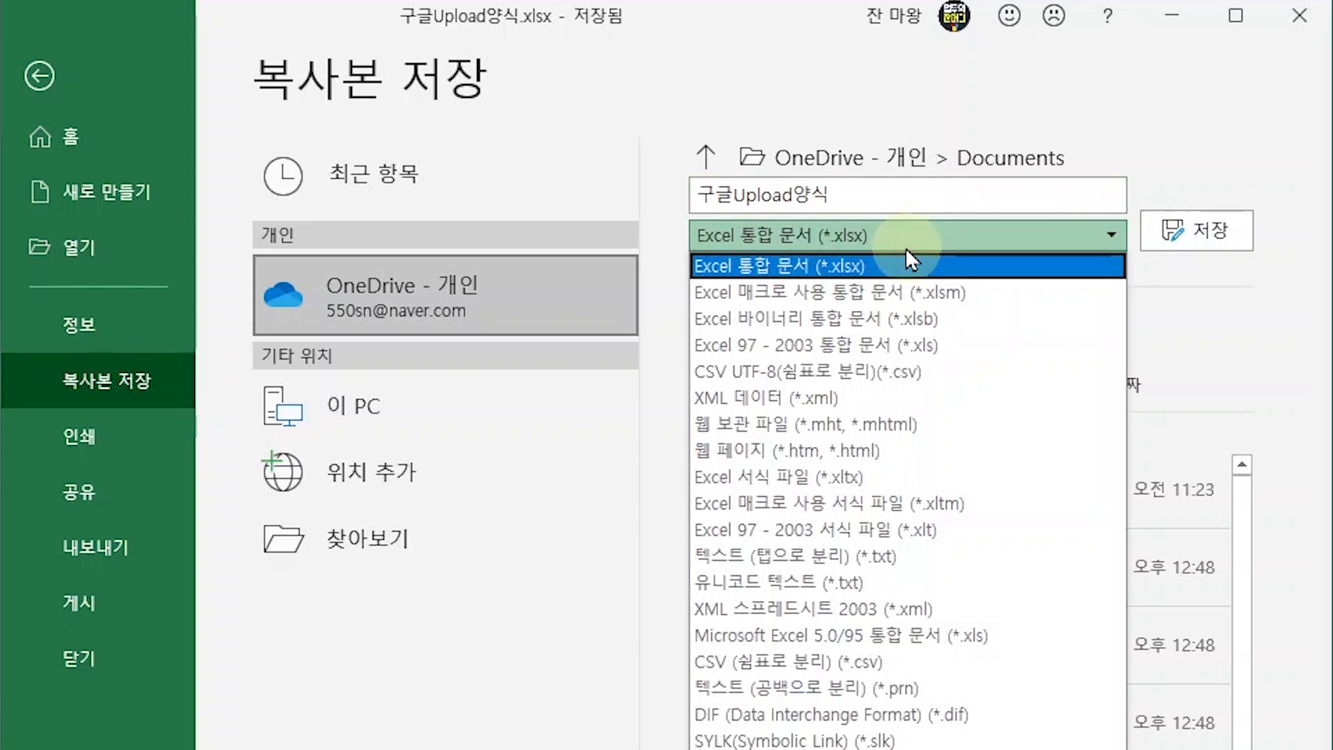
pyautogui.click(911, 375)
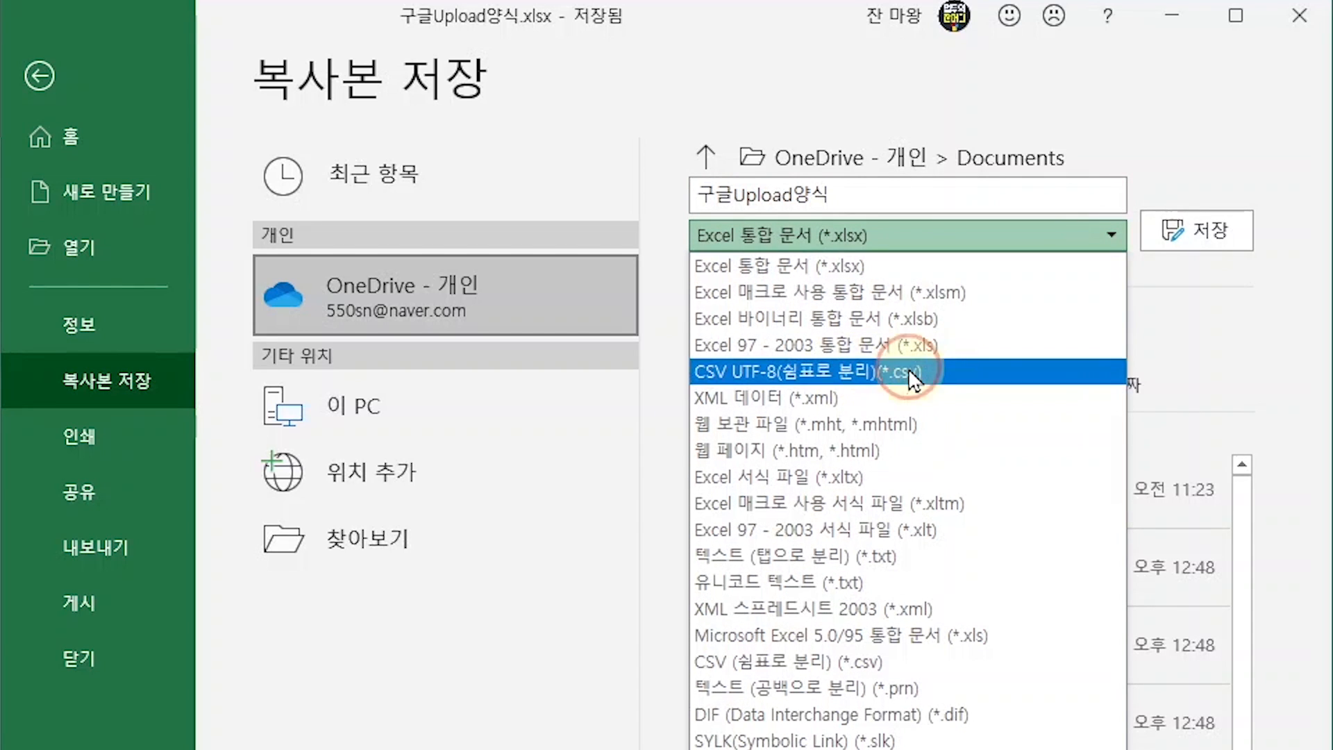
pyautogui.click(770, 195)
pyautogui.write('9월')
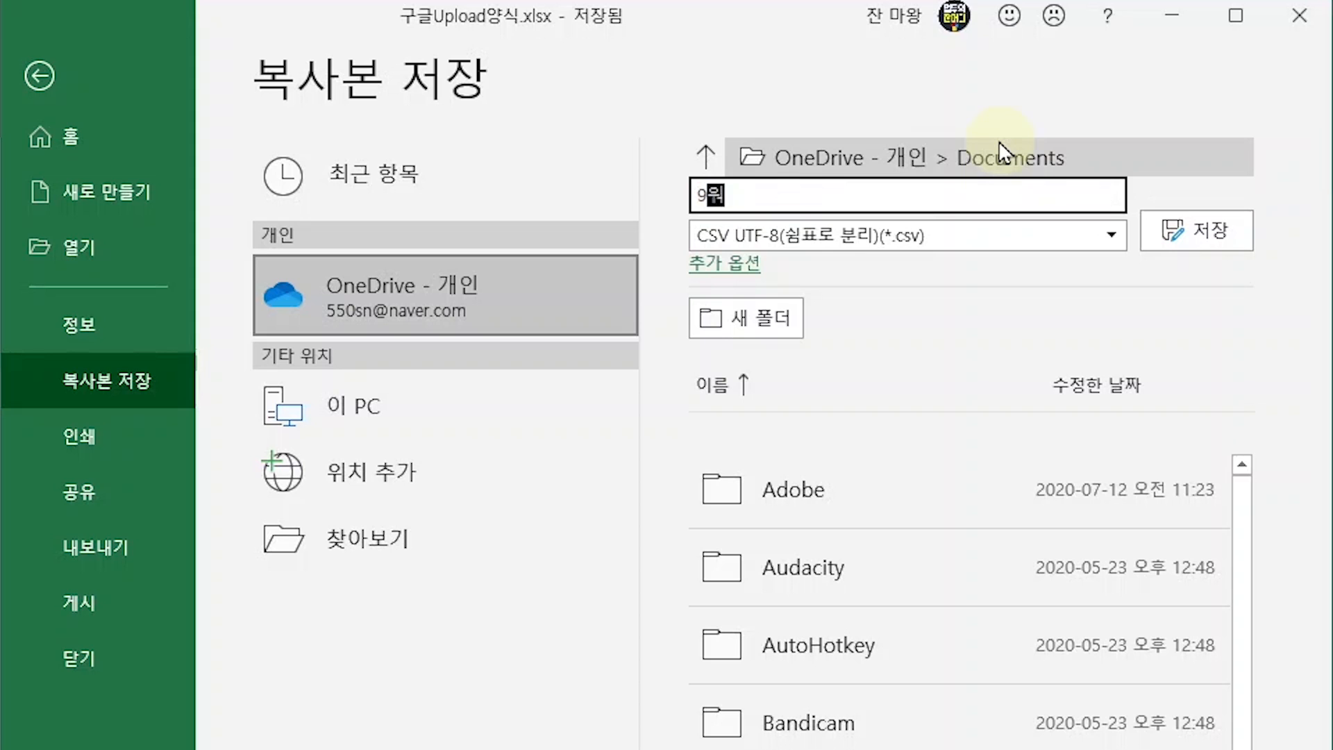
pyautogui.write('2주일정')
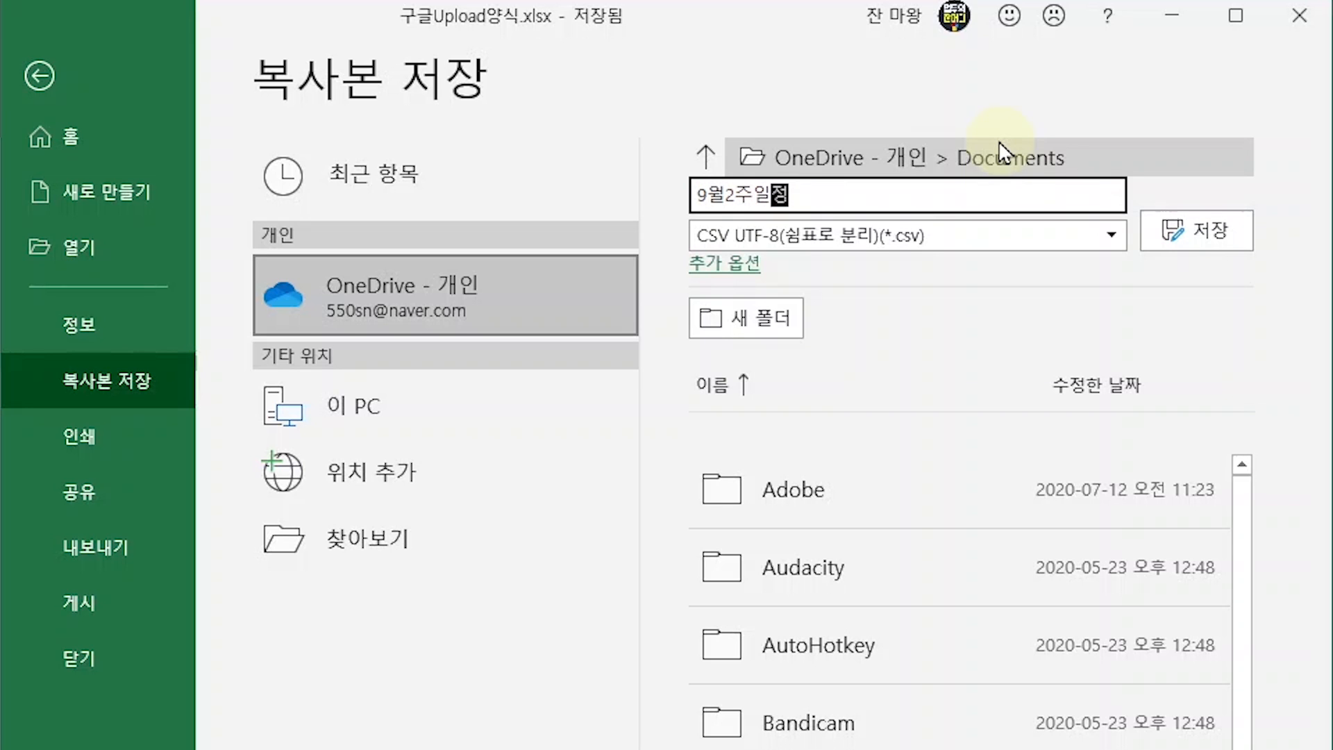
pyautogui.click(1235, 236)
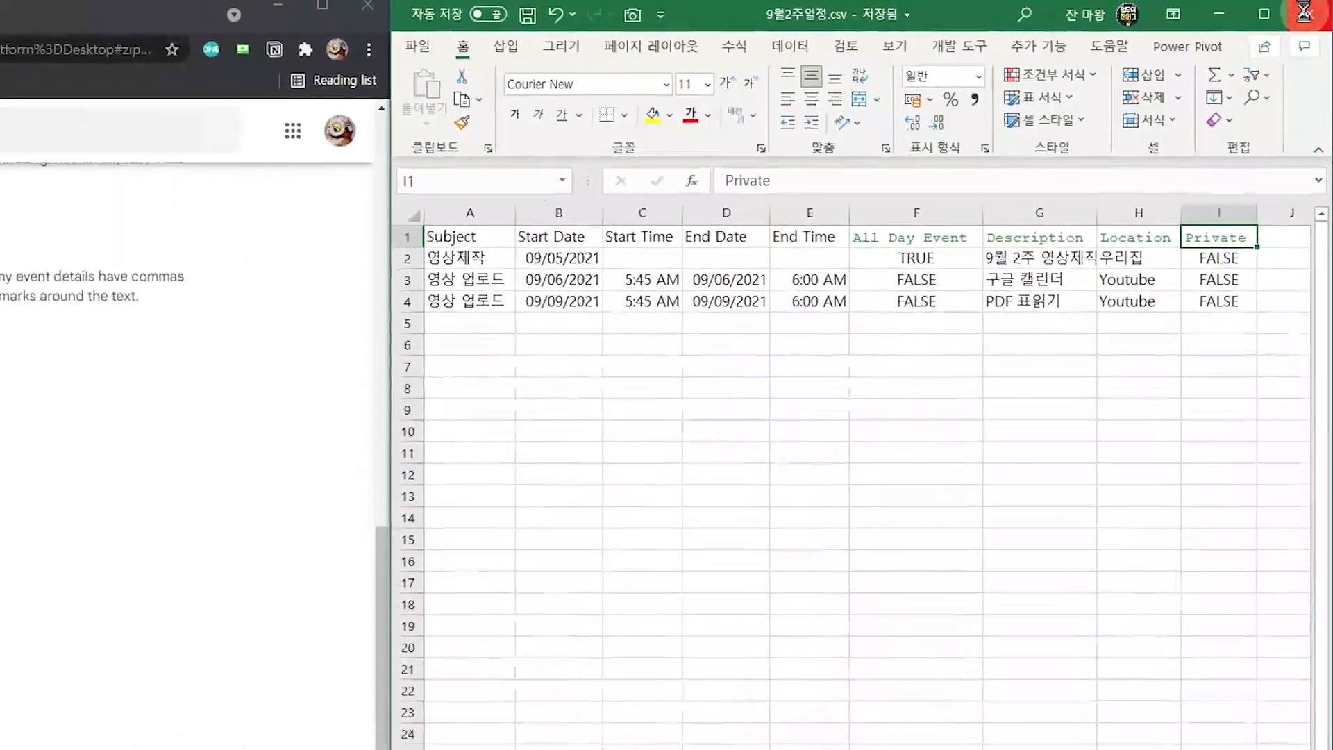
# Step: Close the CSV workbook and open the import and export page of Google Calendar's settings in the maximized browser
pyautogui.click(1303, 12)
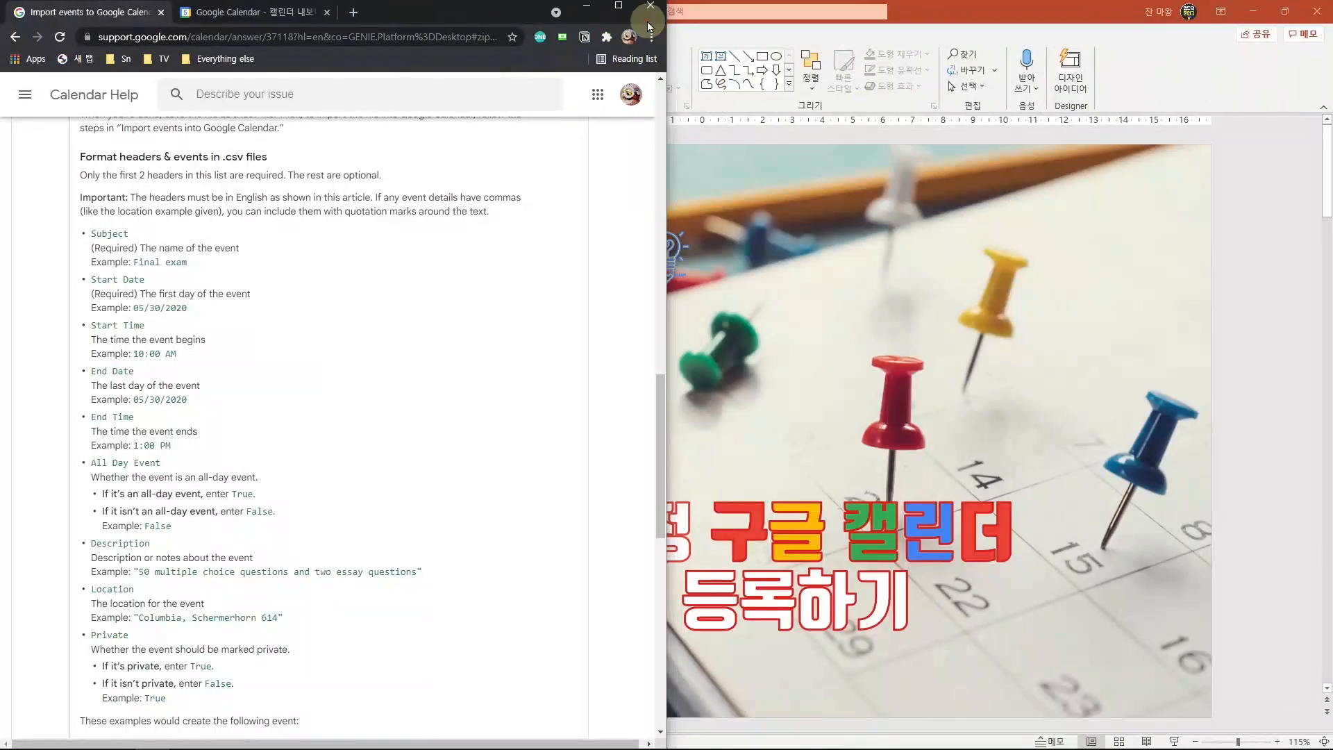
pyautogui.click(624, 9)
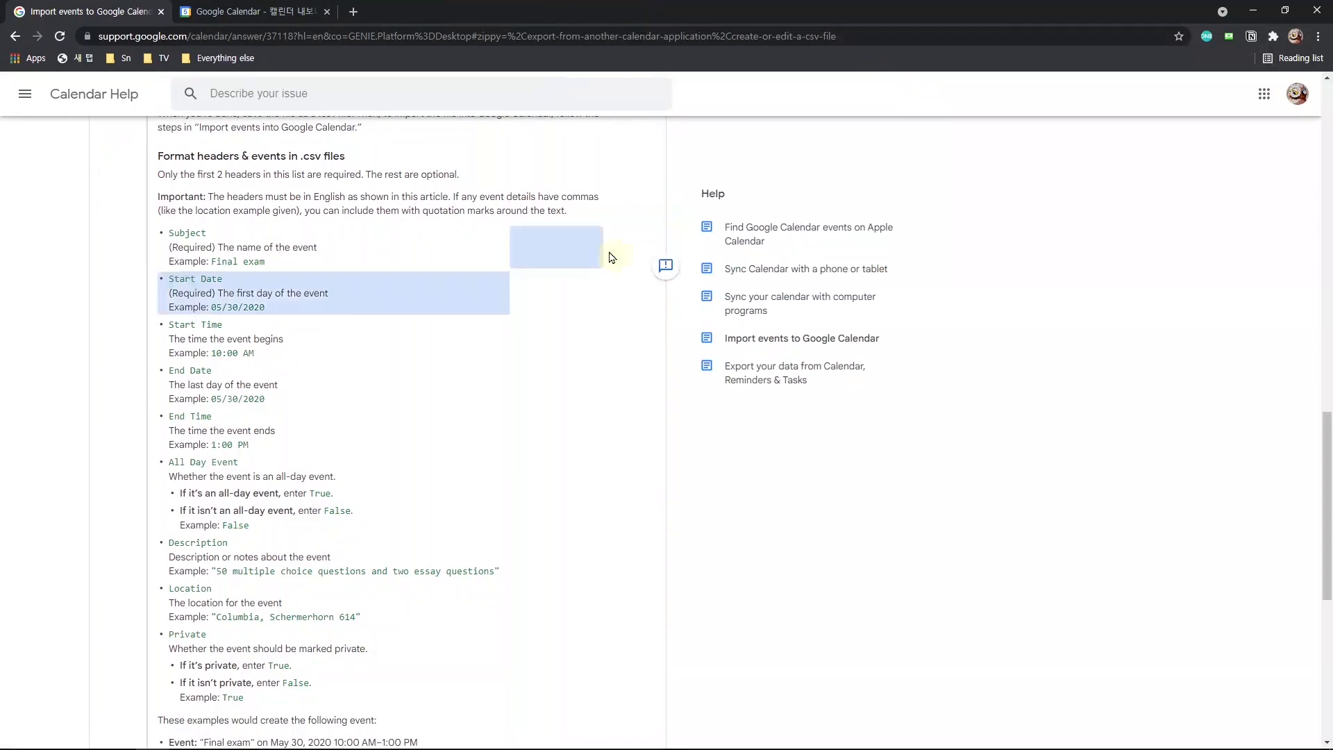
pyautogui.click(273, 15)
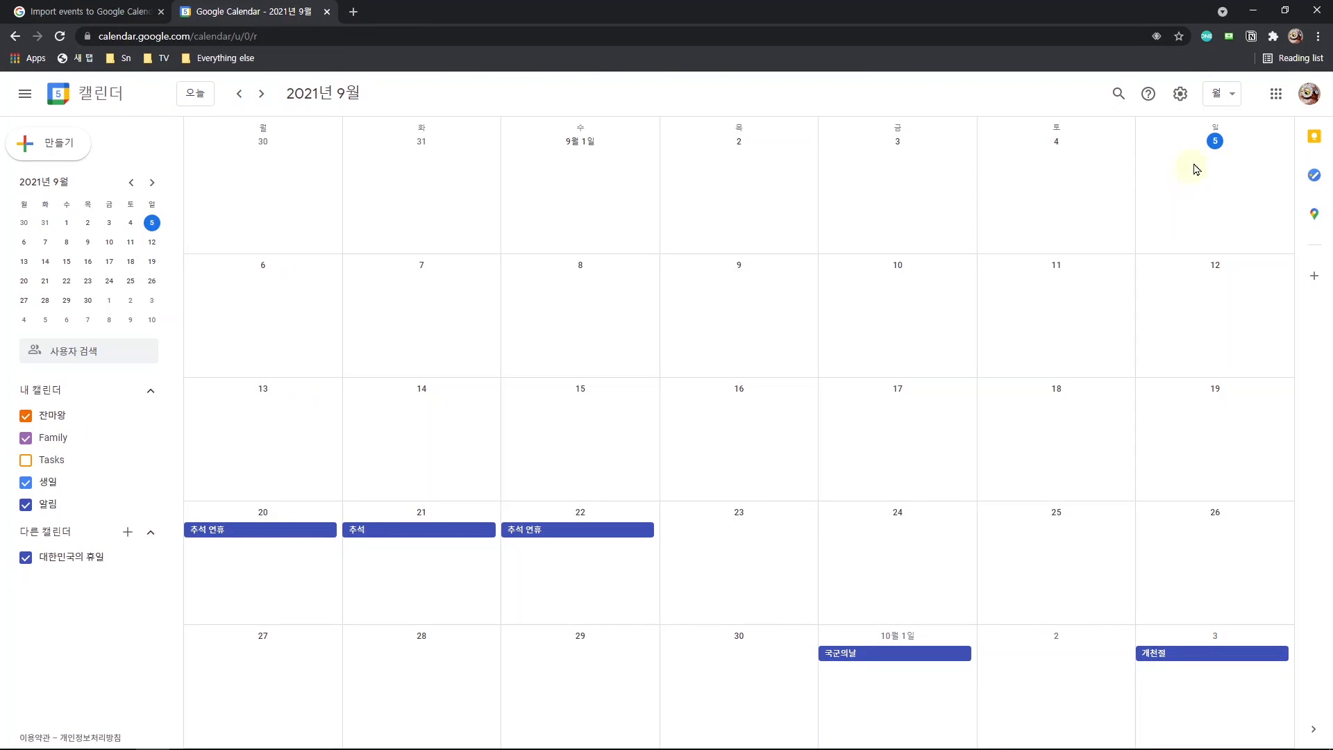
pyautogui.click(1186, 131)
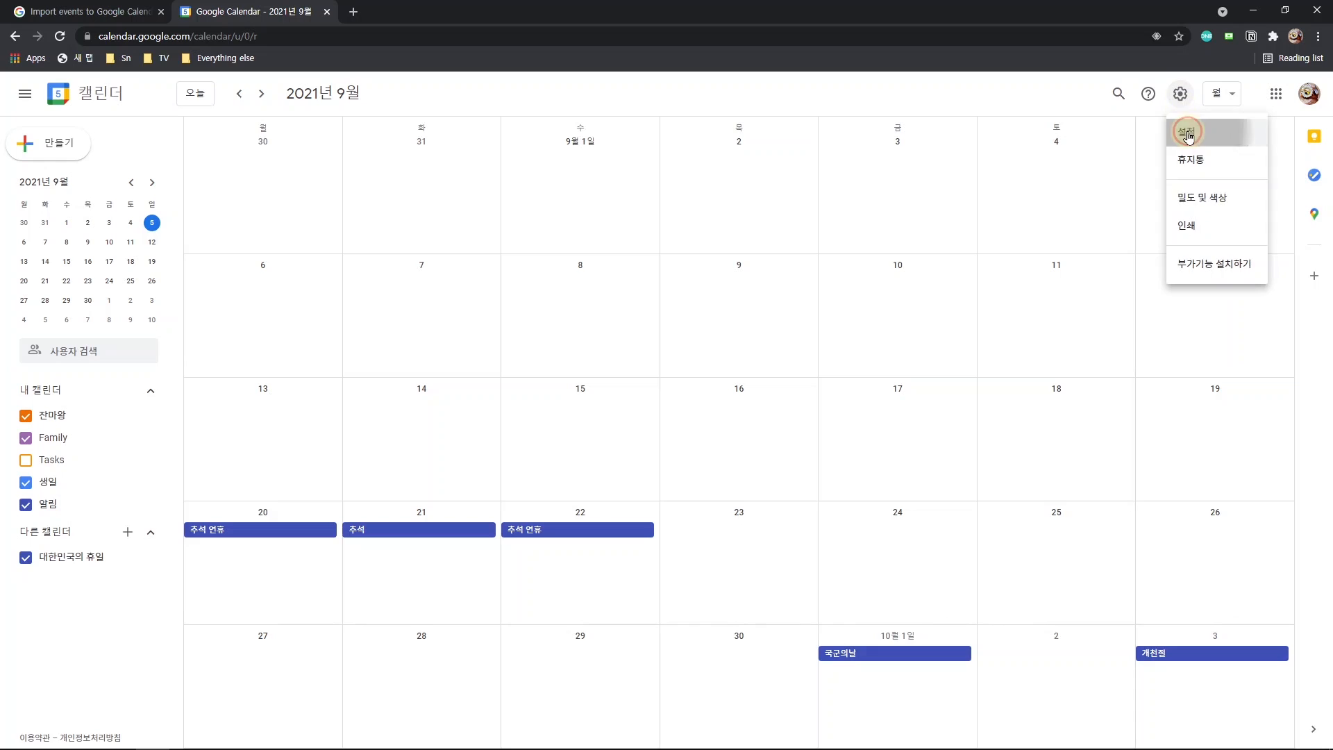
pyautogui.click(56, 450)
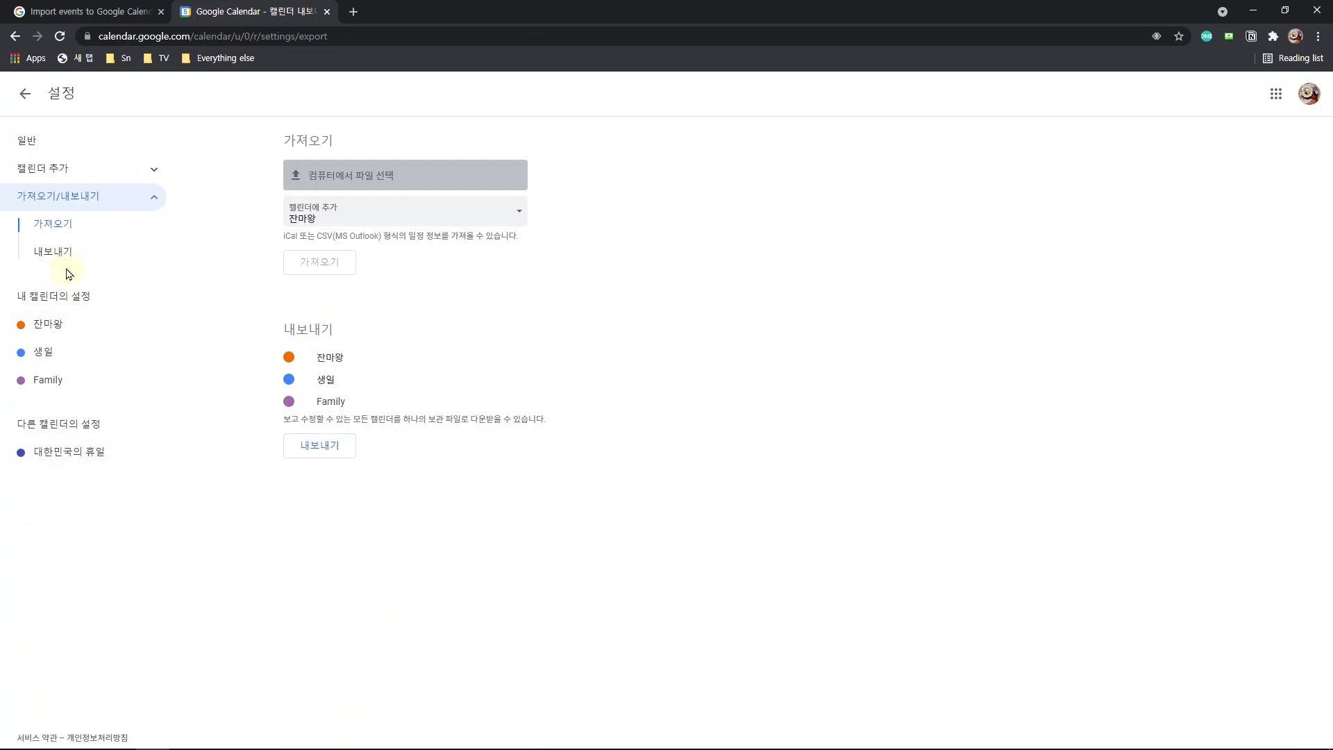
# Step: Import the file 9월2주일정.csv from the Documents folder into the preselected personal calendar and dismiss the result message
pyautogui.click(409, 182)
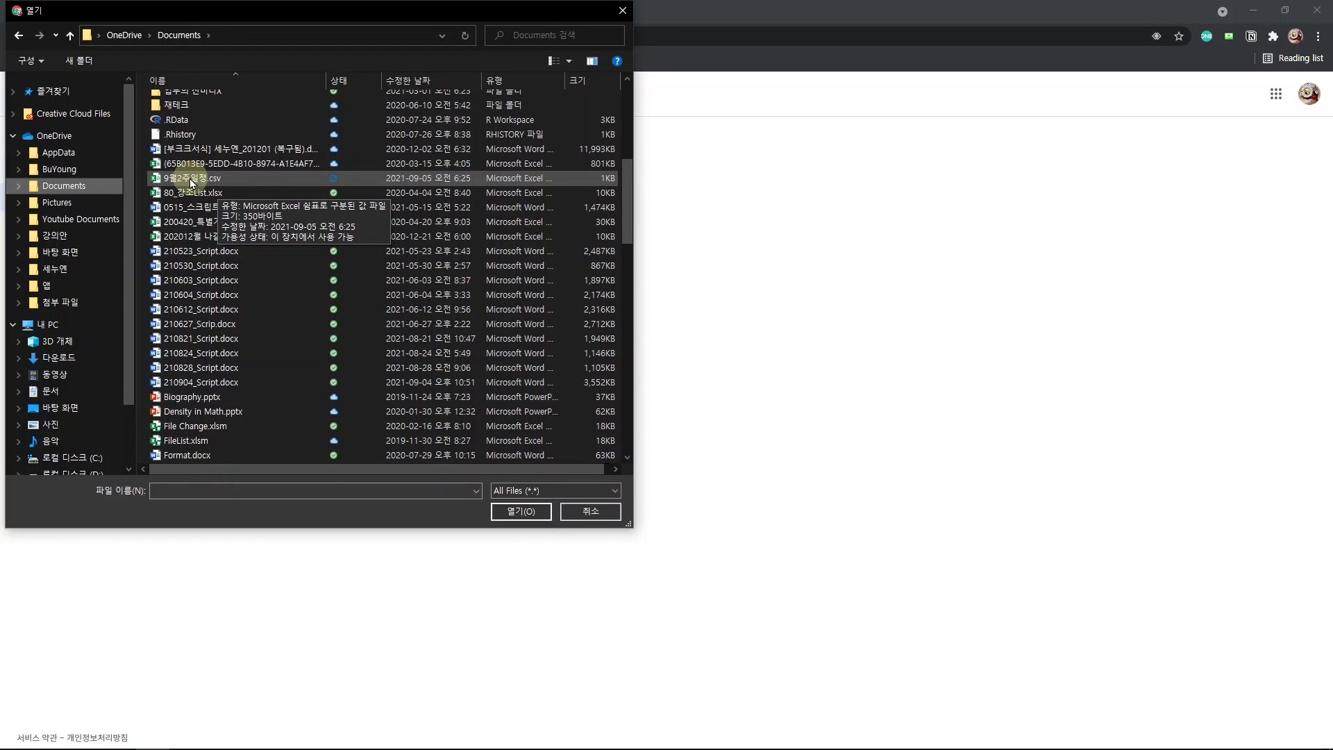
pyautogui.click(192, 182)
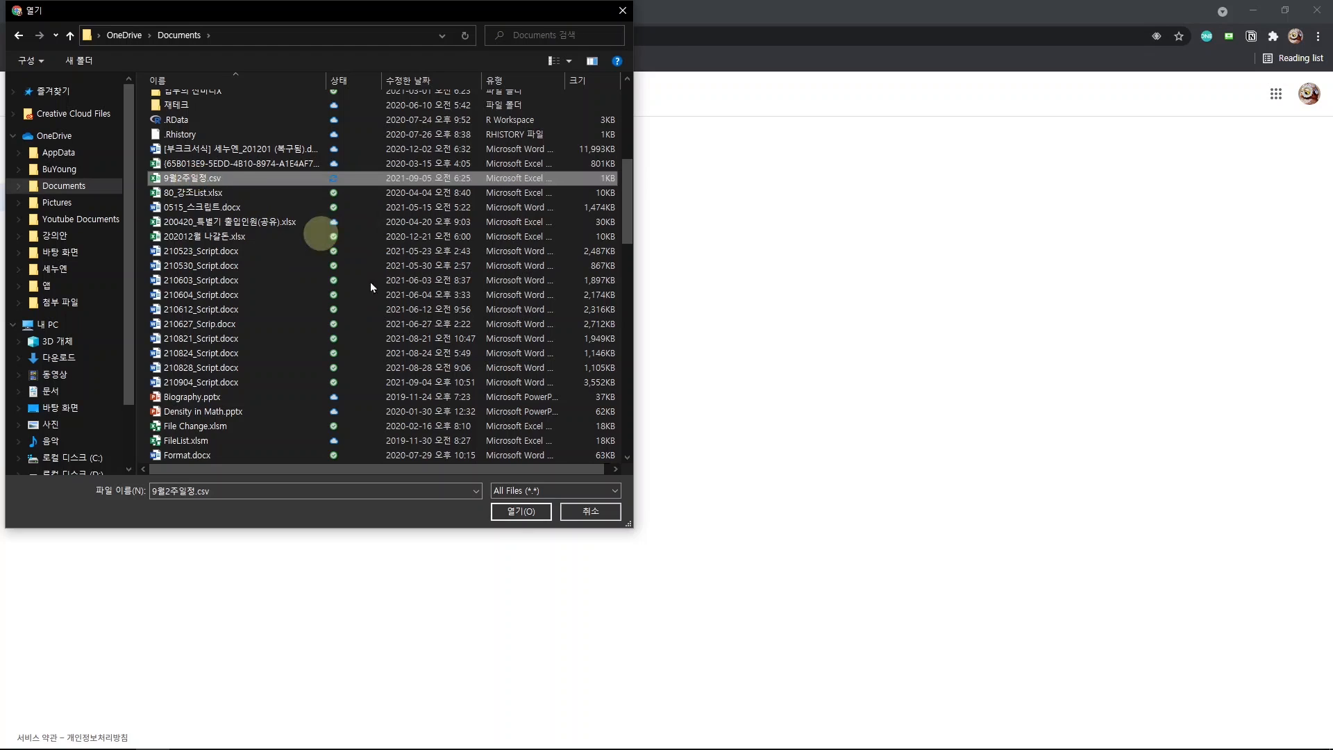
pyautogui.click(515, 509)
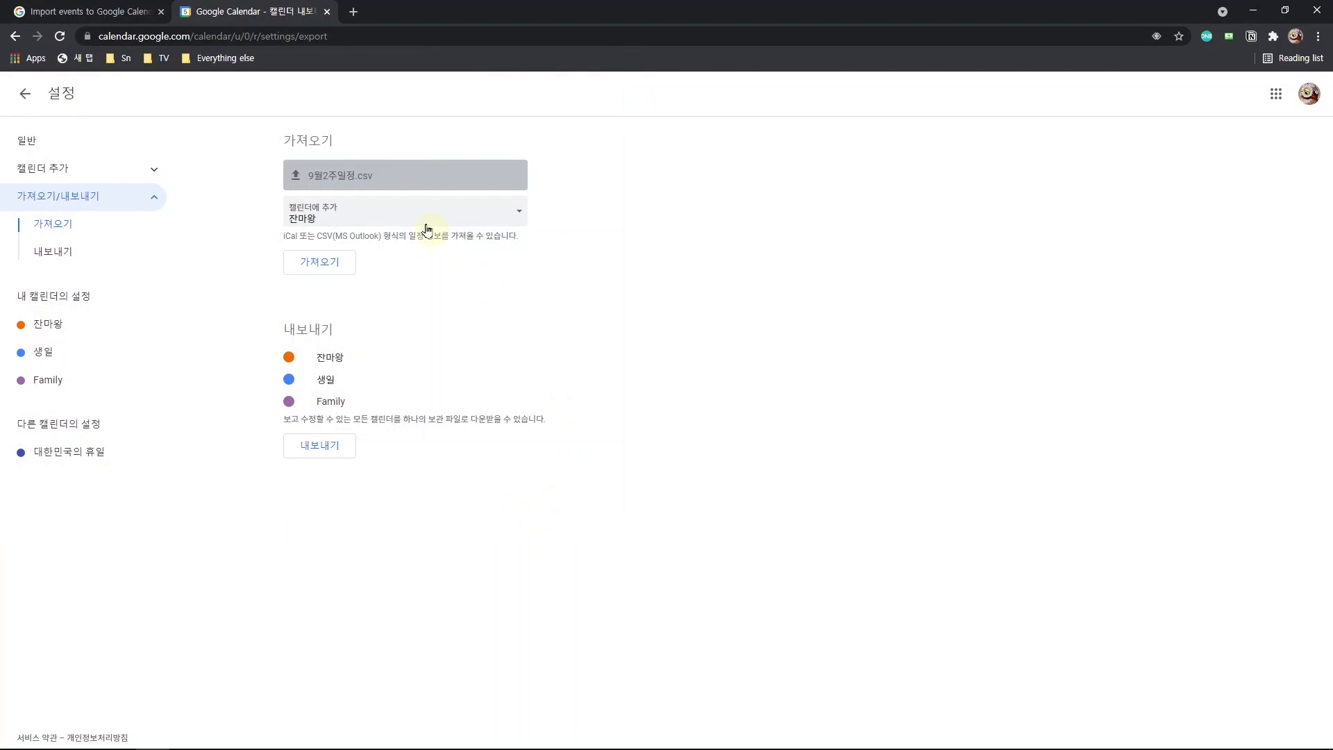
pyautogui.click(327, 264)
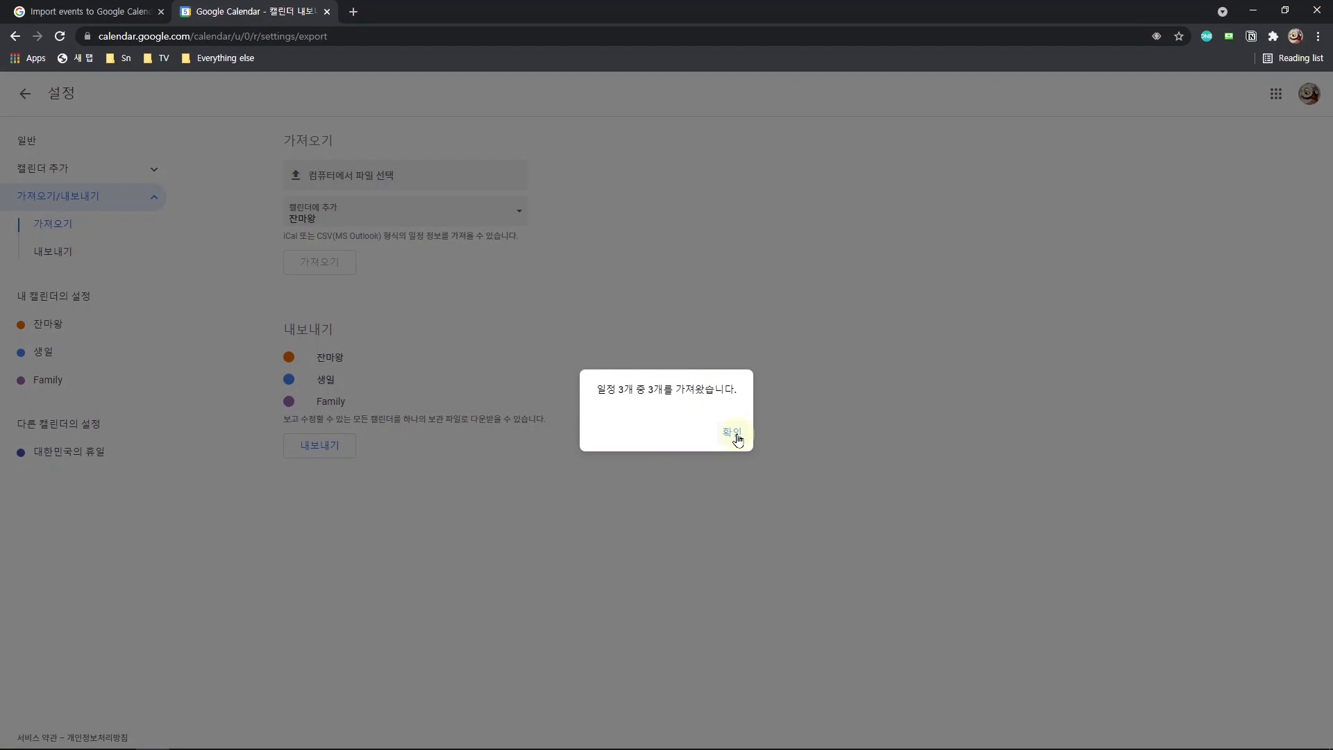
pyautogui.click(735, 434)
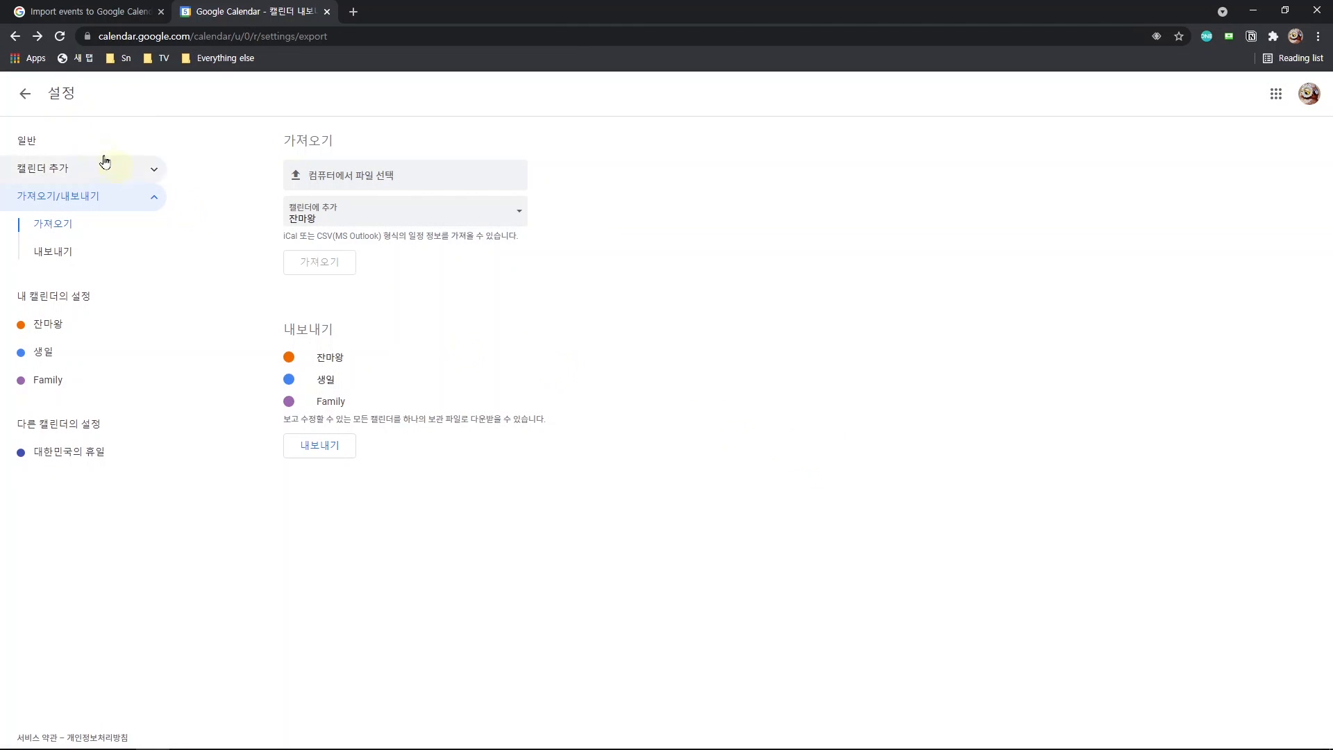
# Step: Return to the September 2021 month view and check the details of the imported events on September 5 and September 9
pyautogui.click(25, 93)
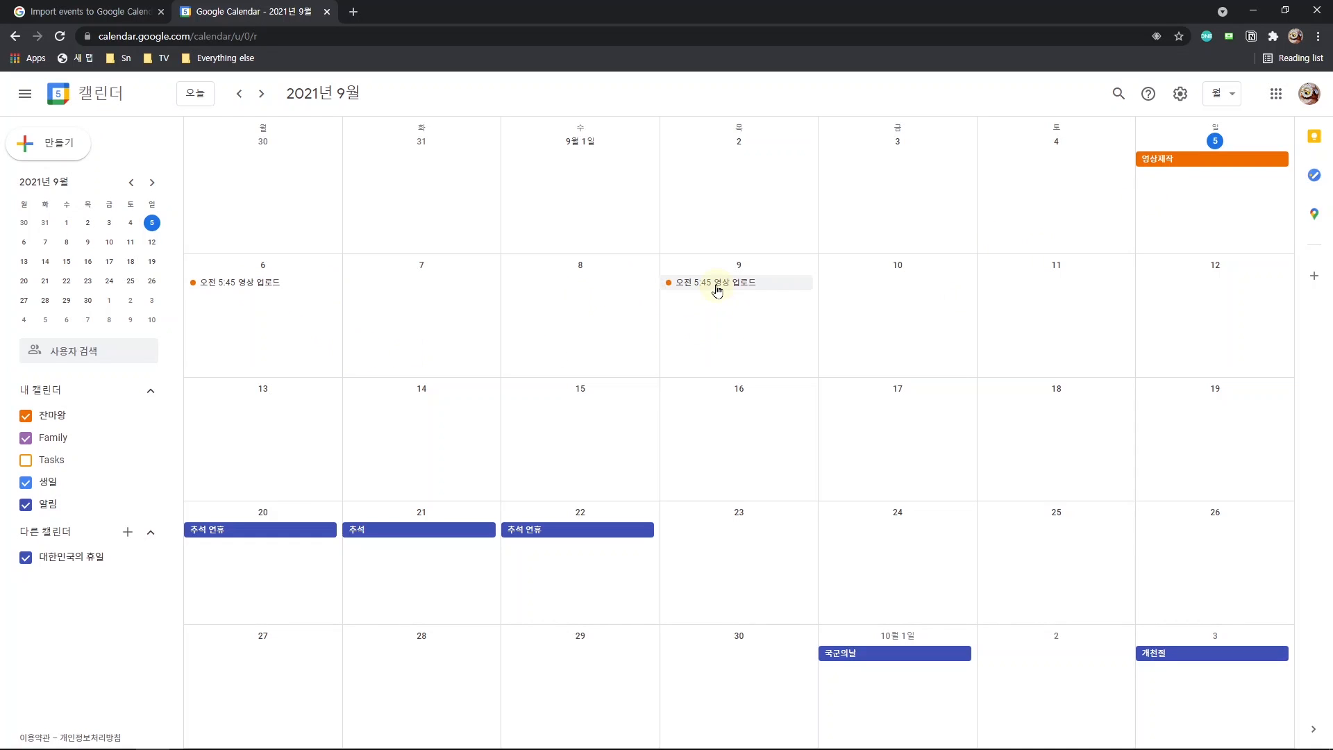
pyautogui.click(1166, 162)
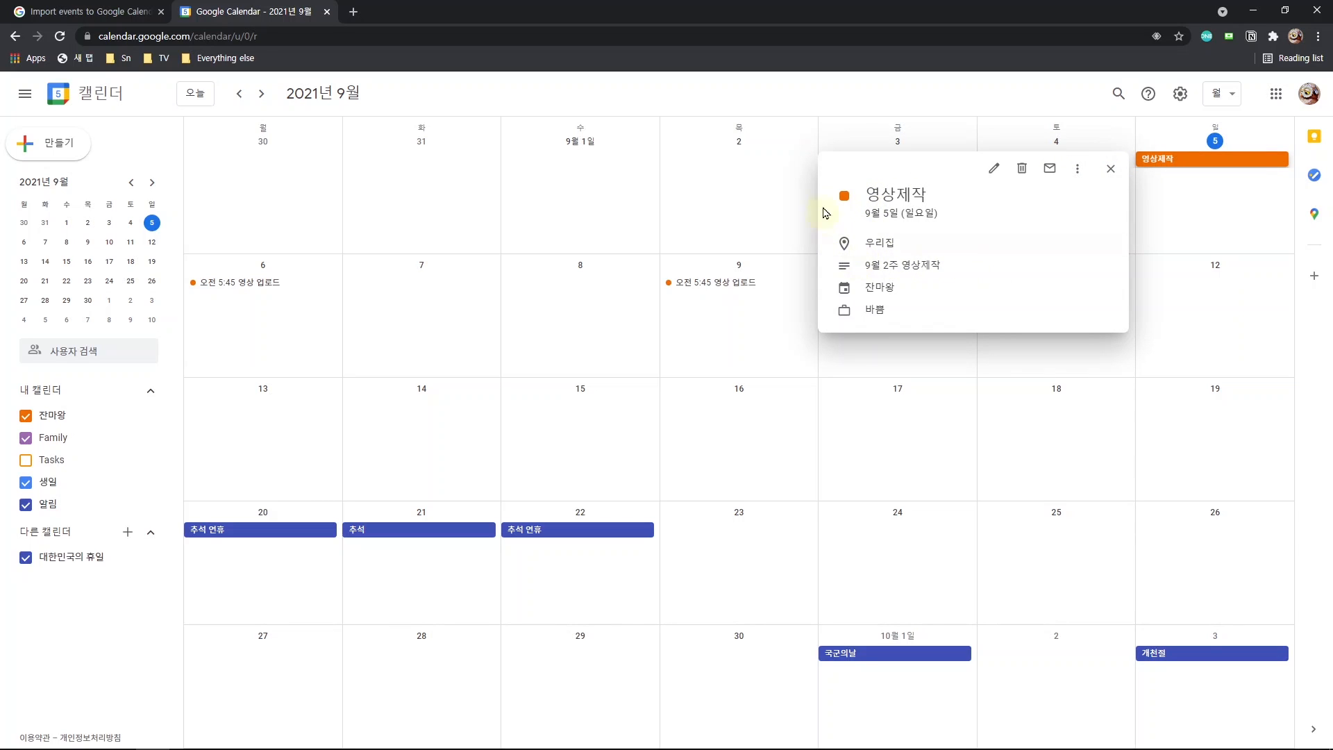
pyautogui.click(1110, 169)
pyautogui.click(709, 284)
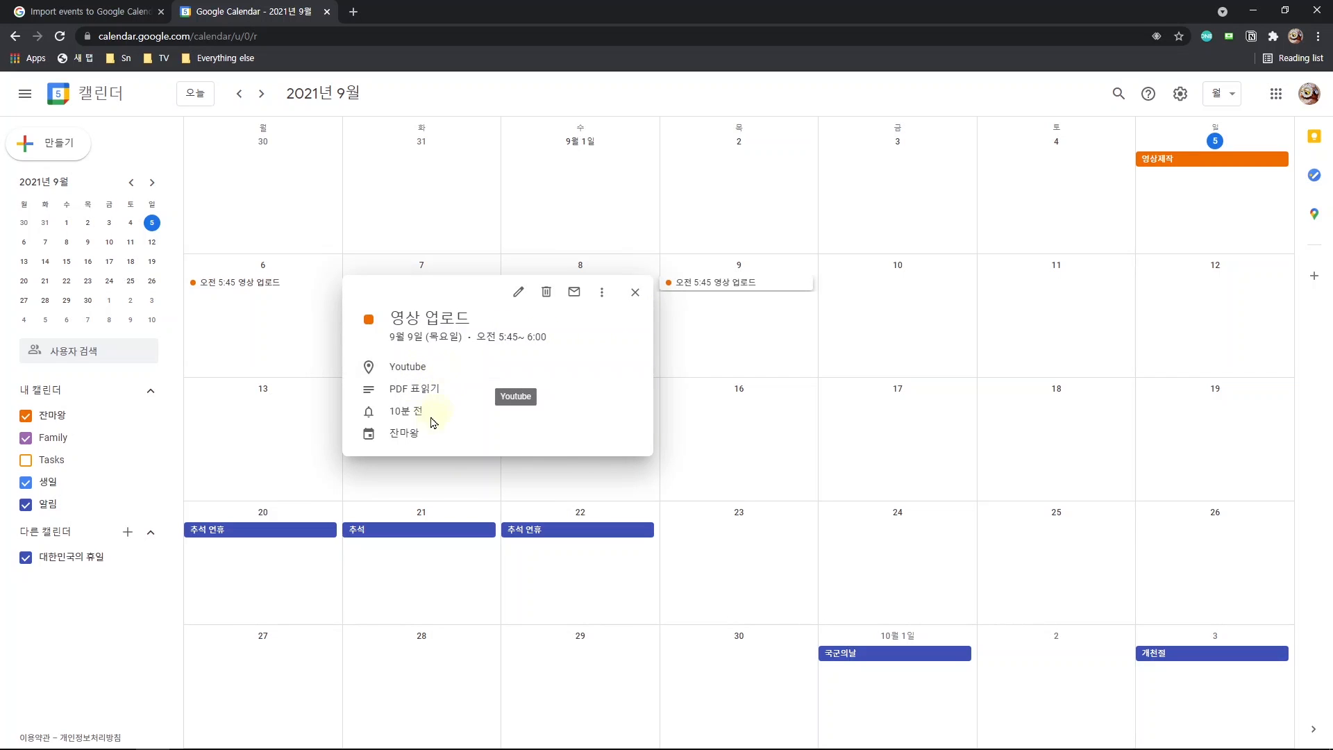
pyautogui.click(634, 299)
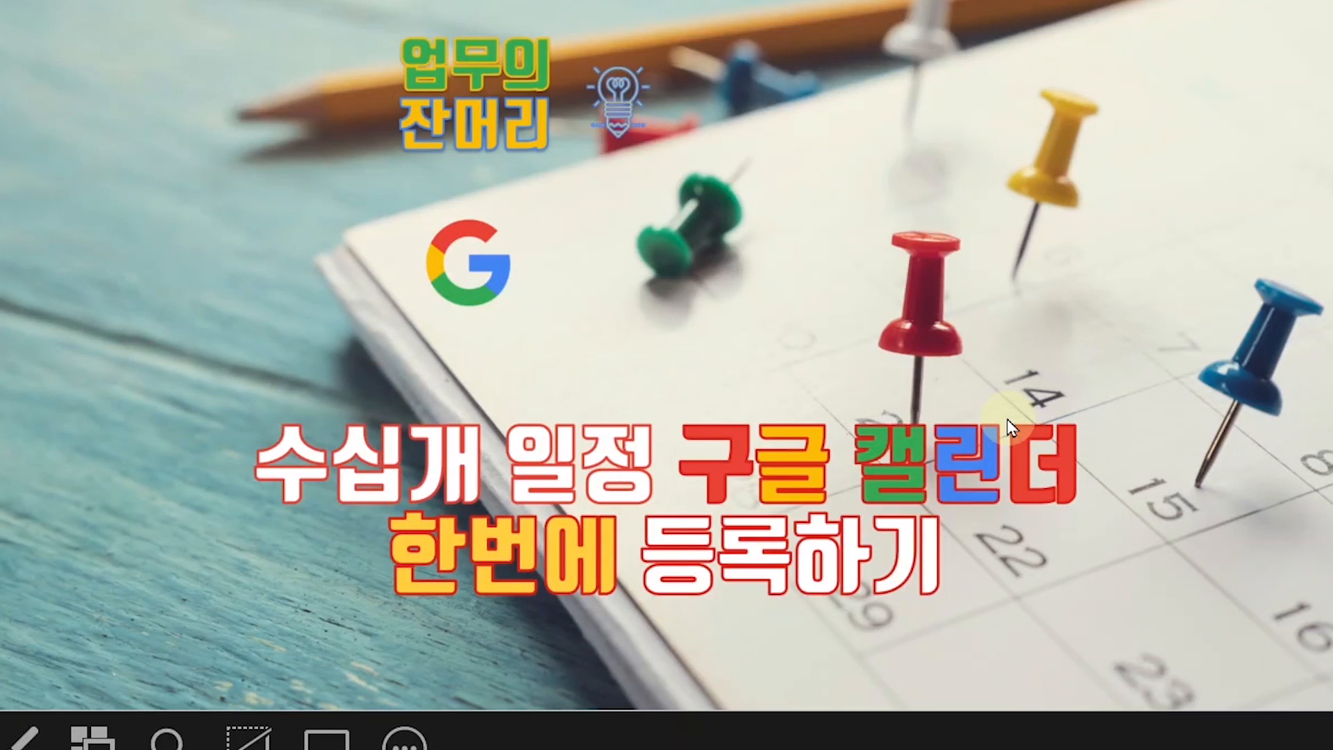